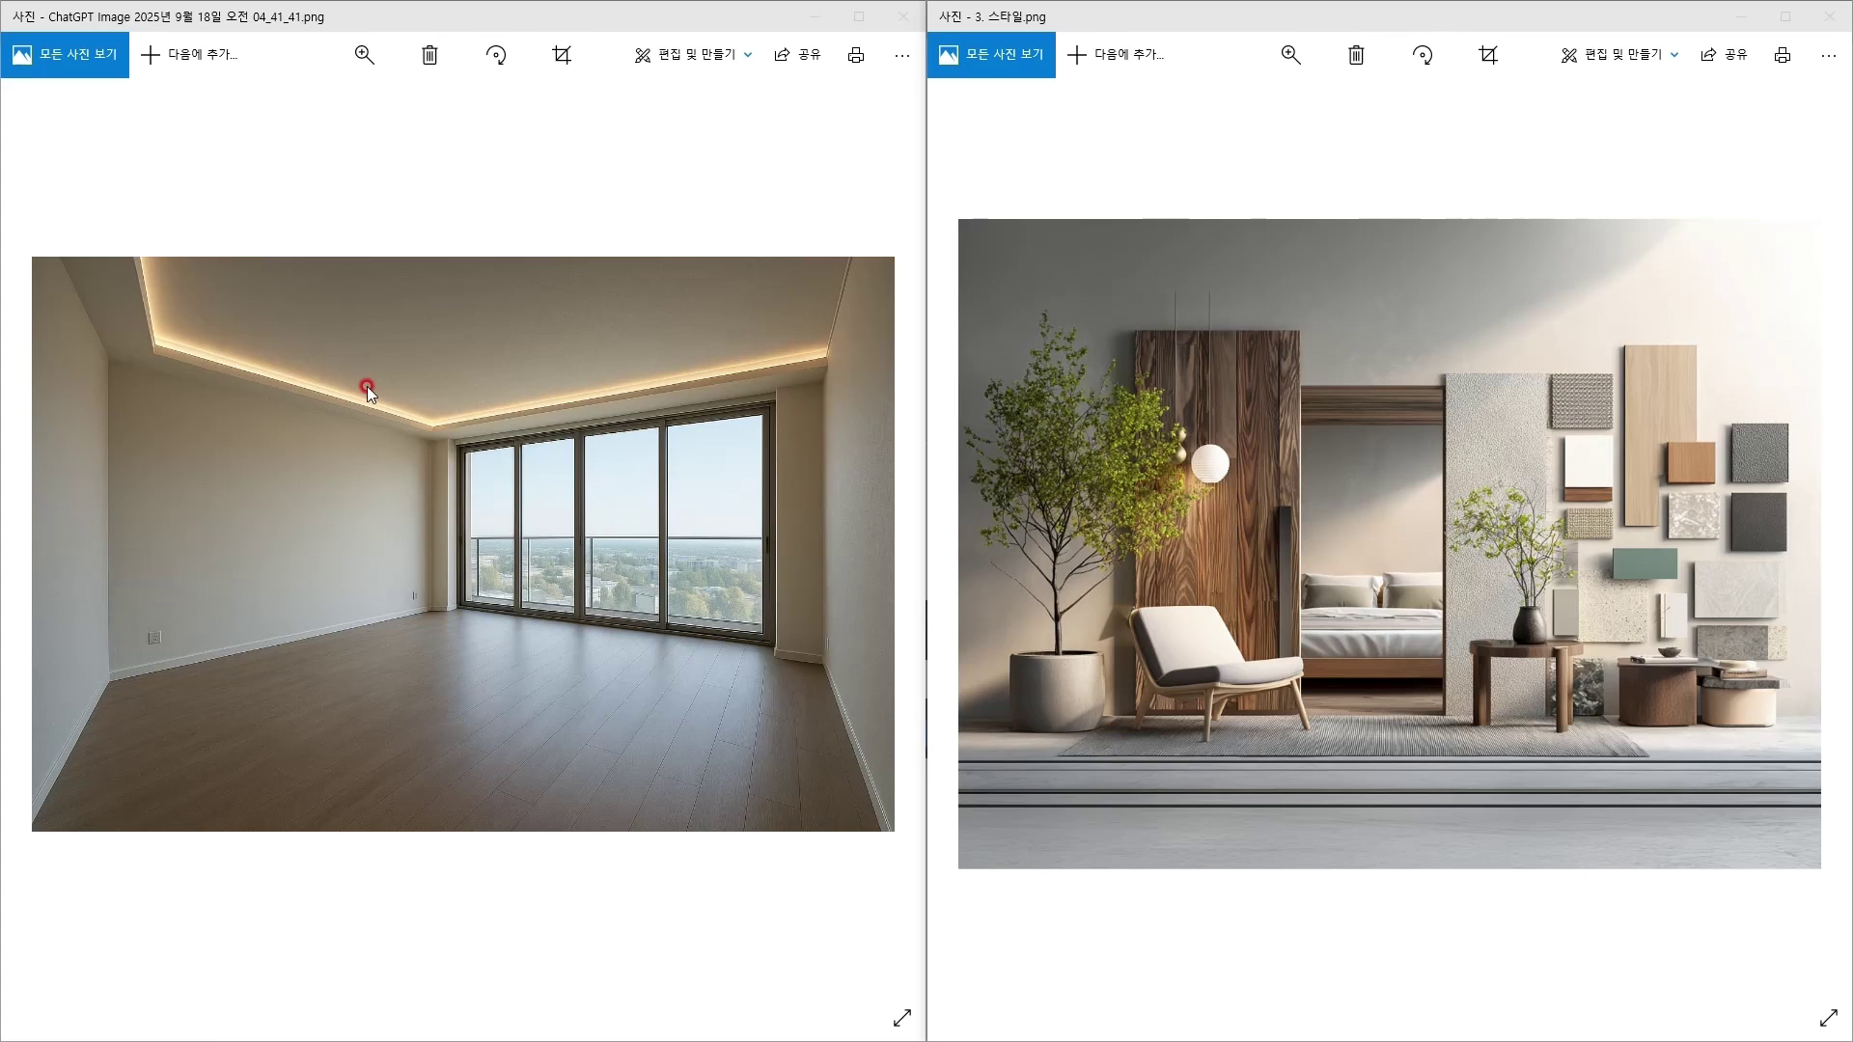
Switch to Google AI Studio and run the photorealistic interior render prompt with the plain untextured room view and the moodboard image attached.
{"action": "key", "text": "alt+Tab"}
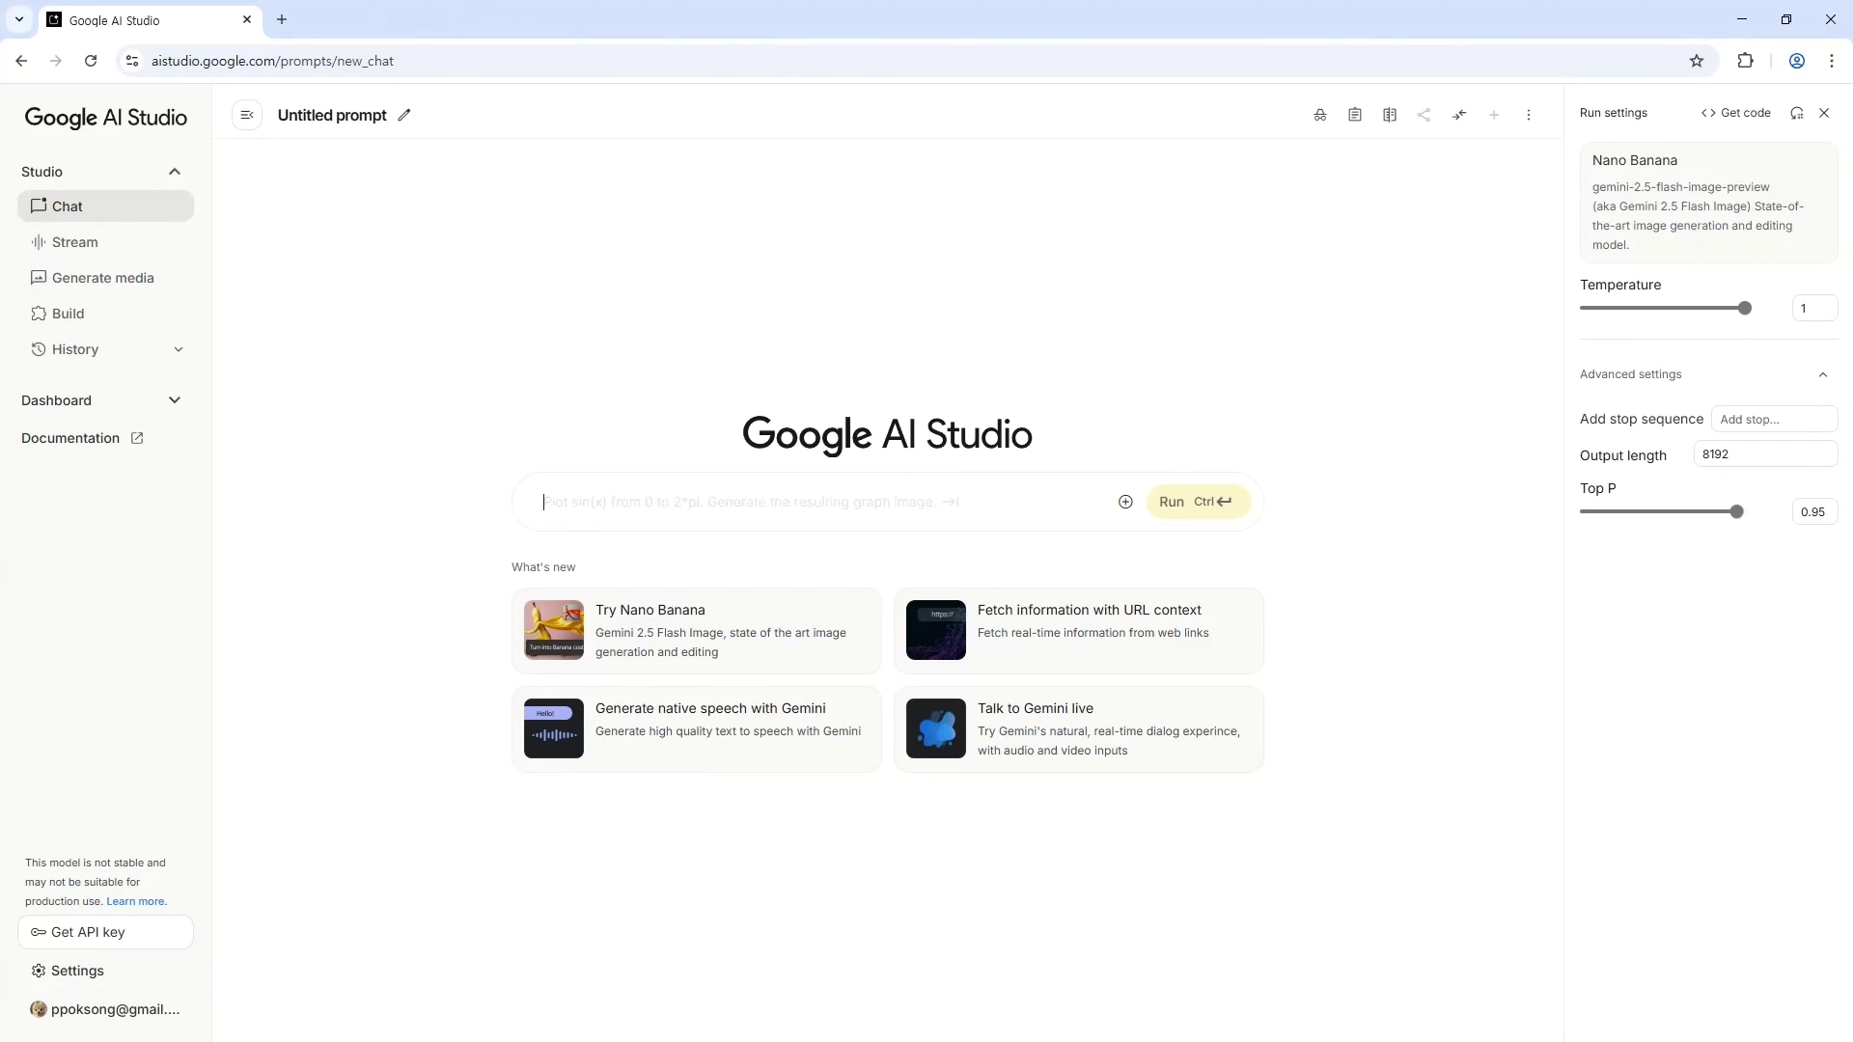
{"action": "left_click_drag", "start_coordinate": [20, 20], "coordinate": [640, 486]}
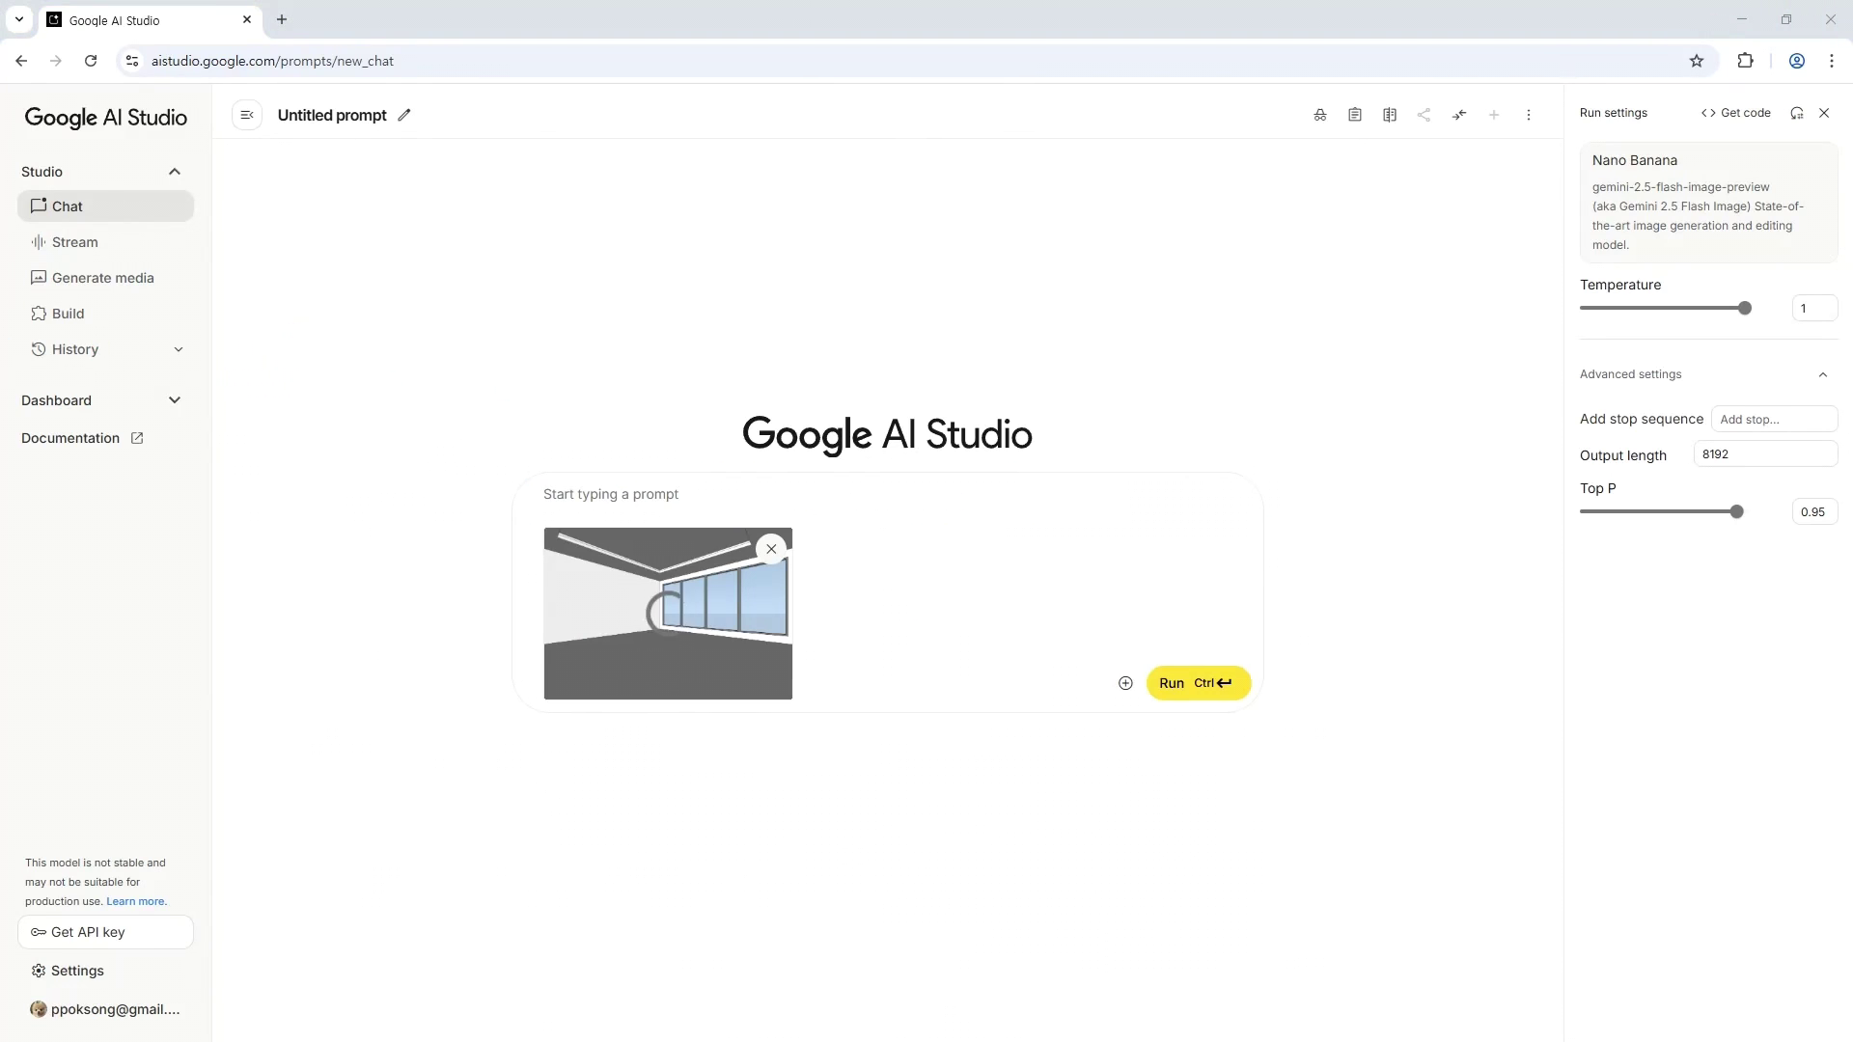
{"action": "left_click_drag", "start_coordinate": [280, 457], "coordinate": [1057, 608]}
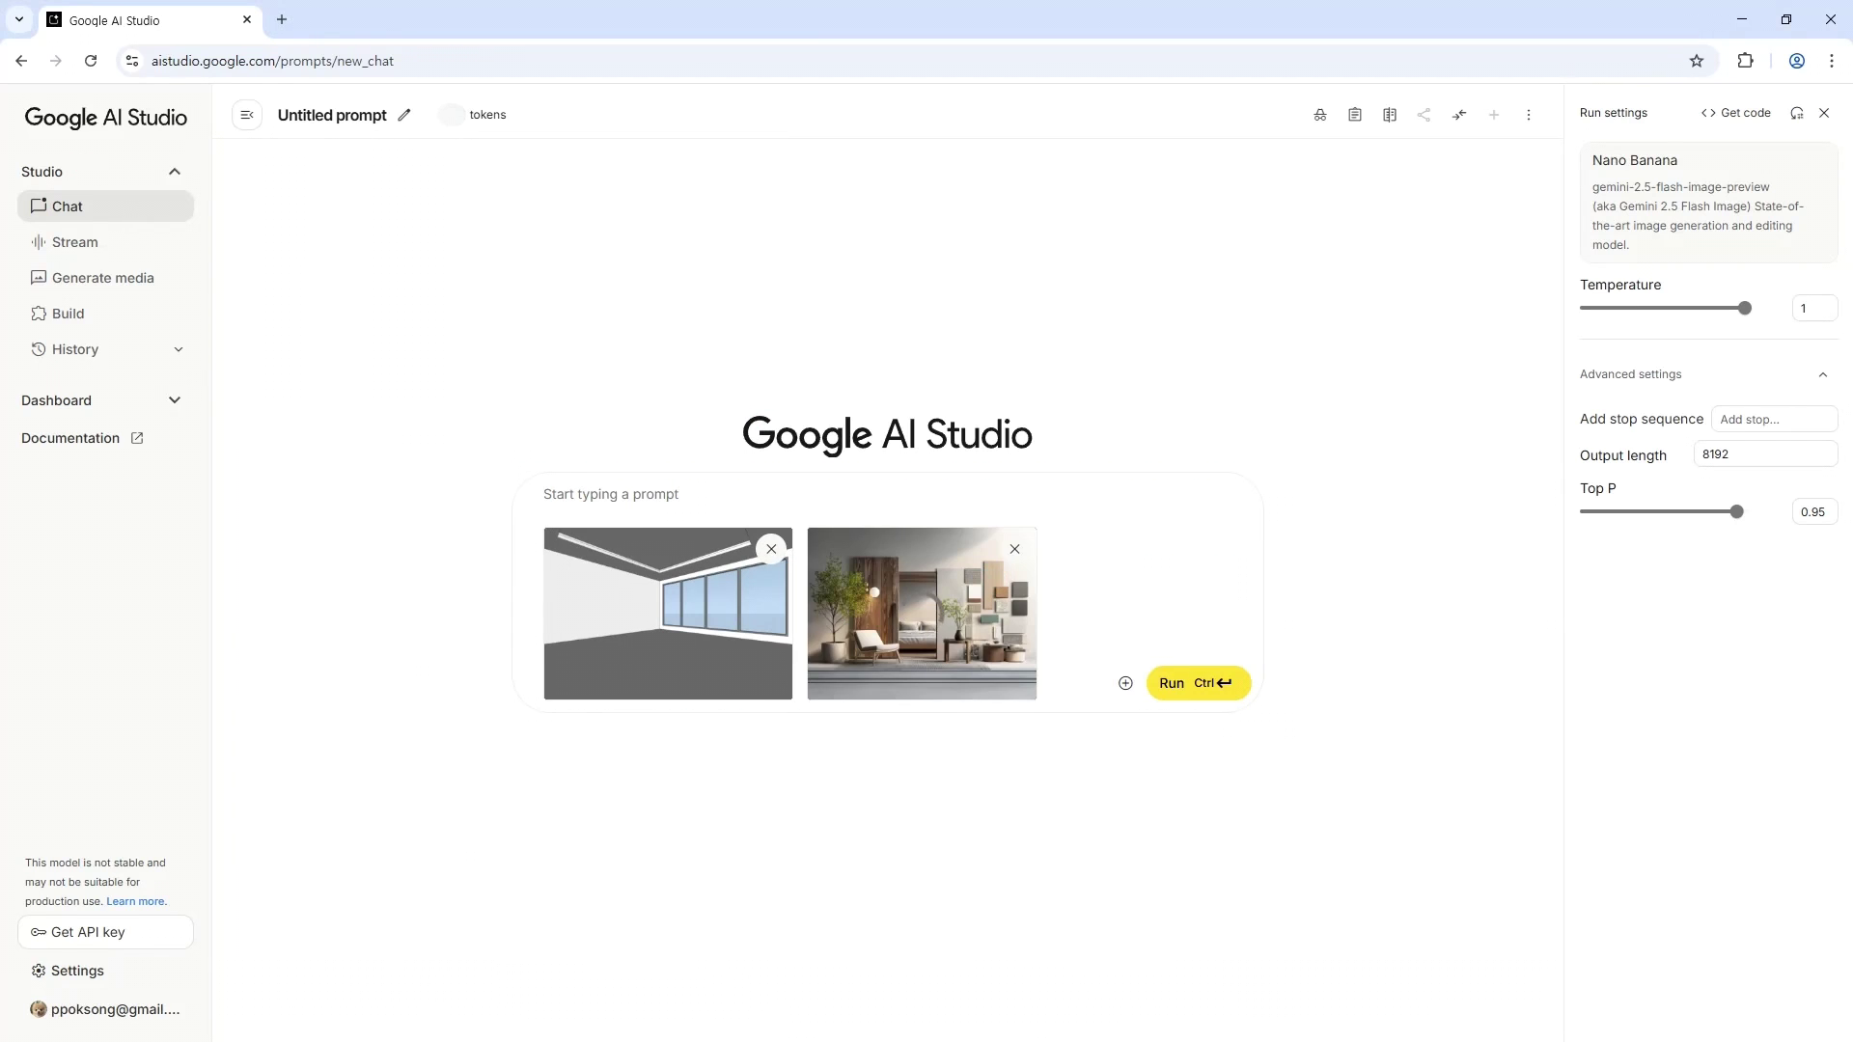
{"action": "key", "text": "ctrl+v"}
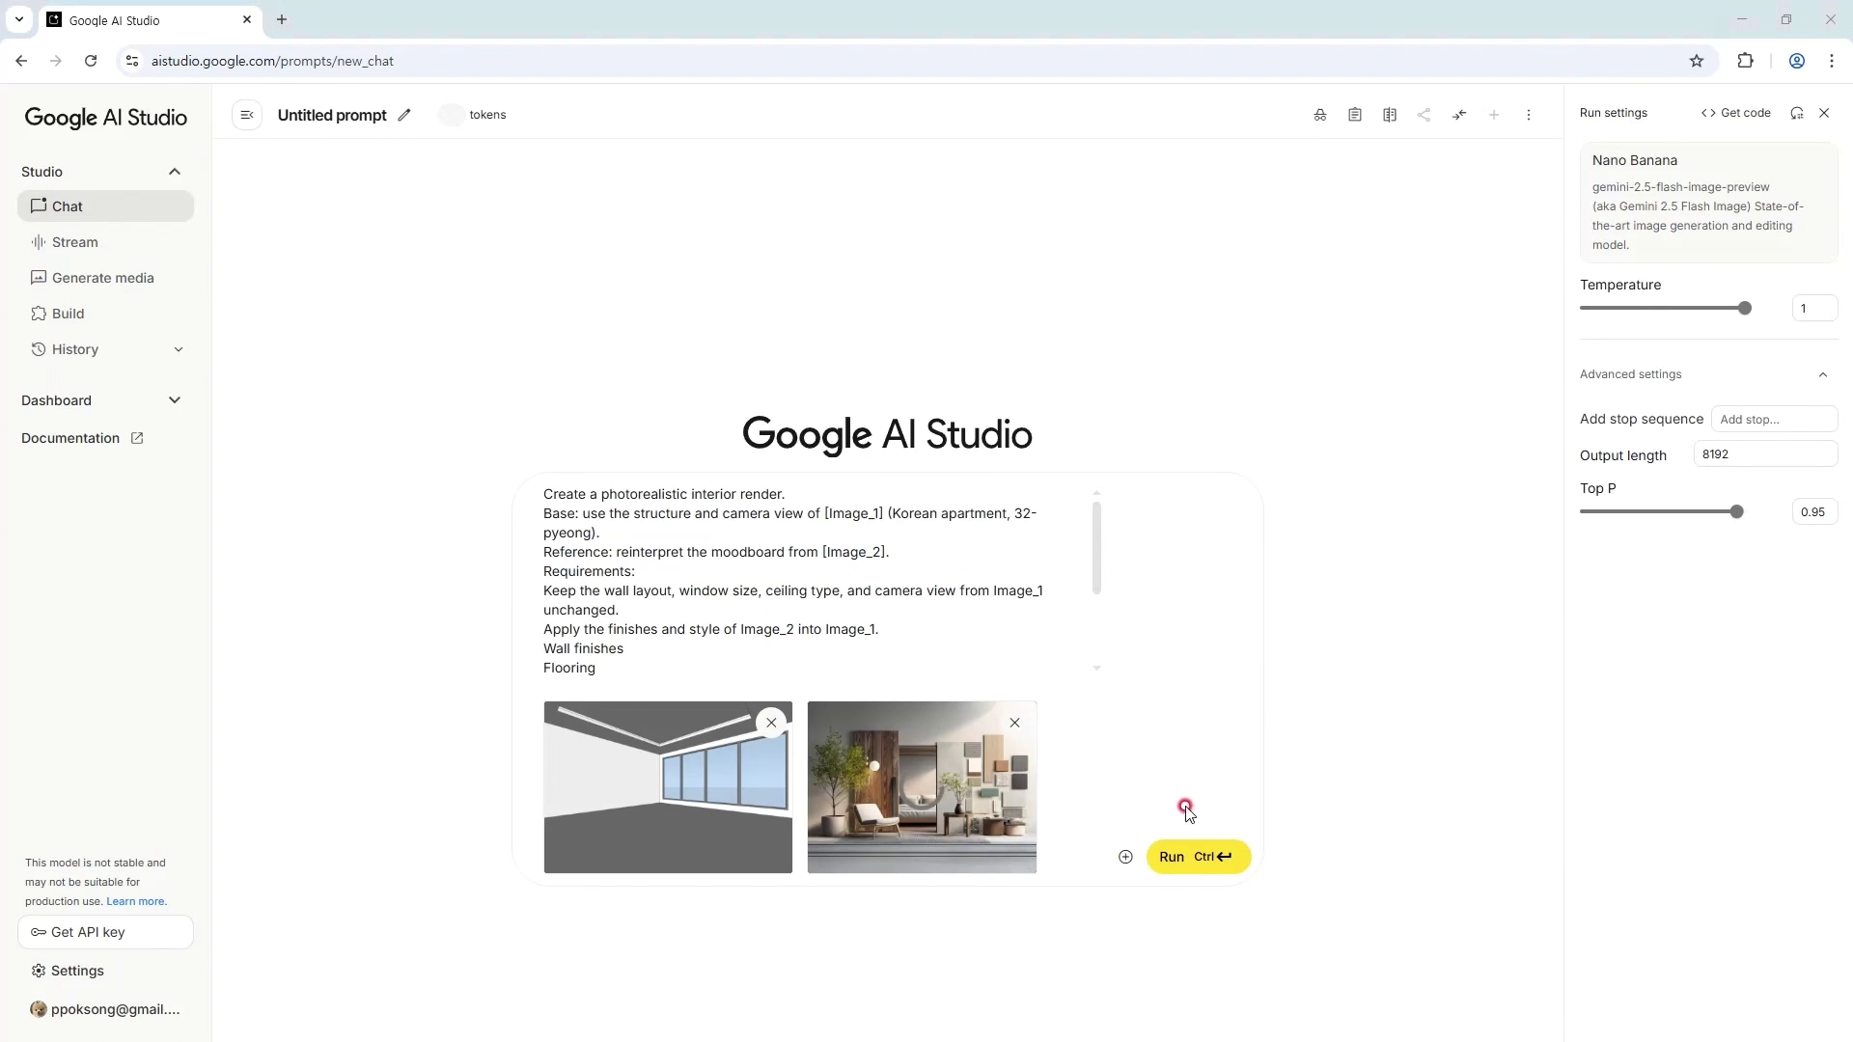
{"action": "left_click", "coordinate": [1195, 857]}
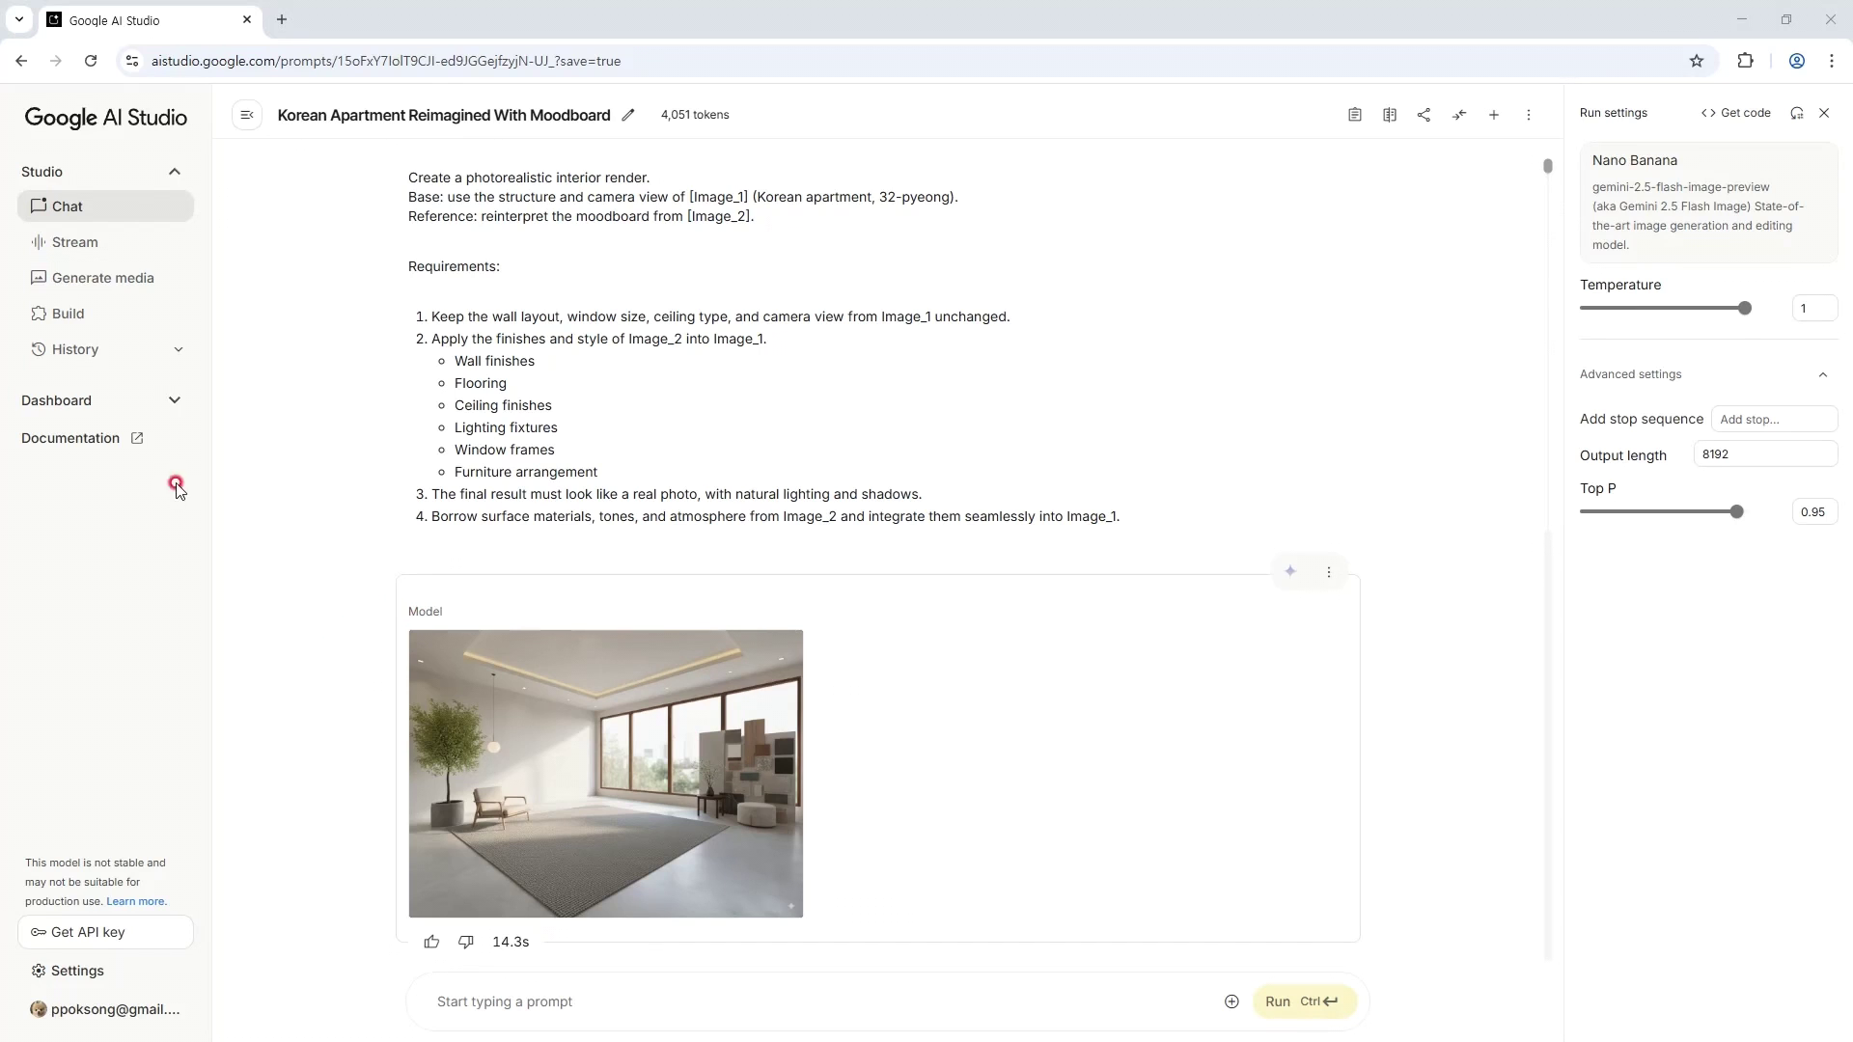
Run the same interior render prompt again with the photorealistic empty room image and the moodboard attached.
{"action": "left_click_drag", "start_coordinate": [308, 739], "coordinate": [570, 955]}
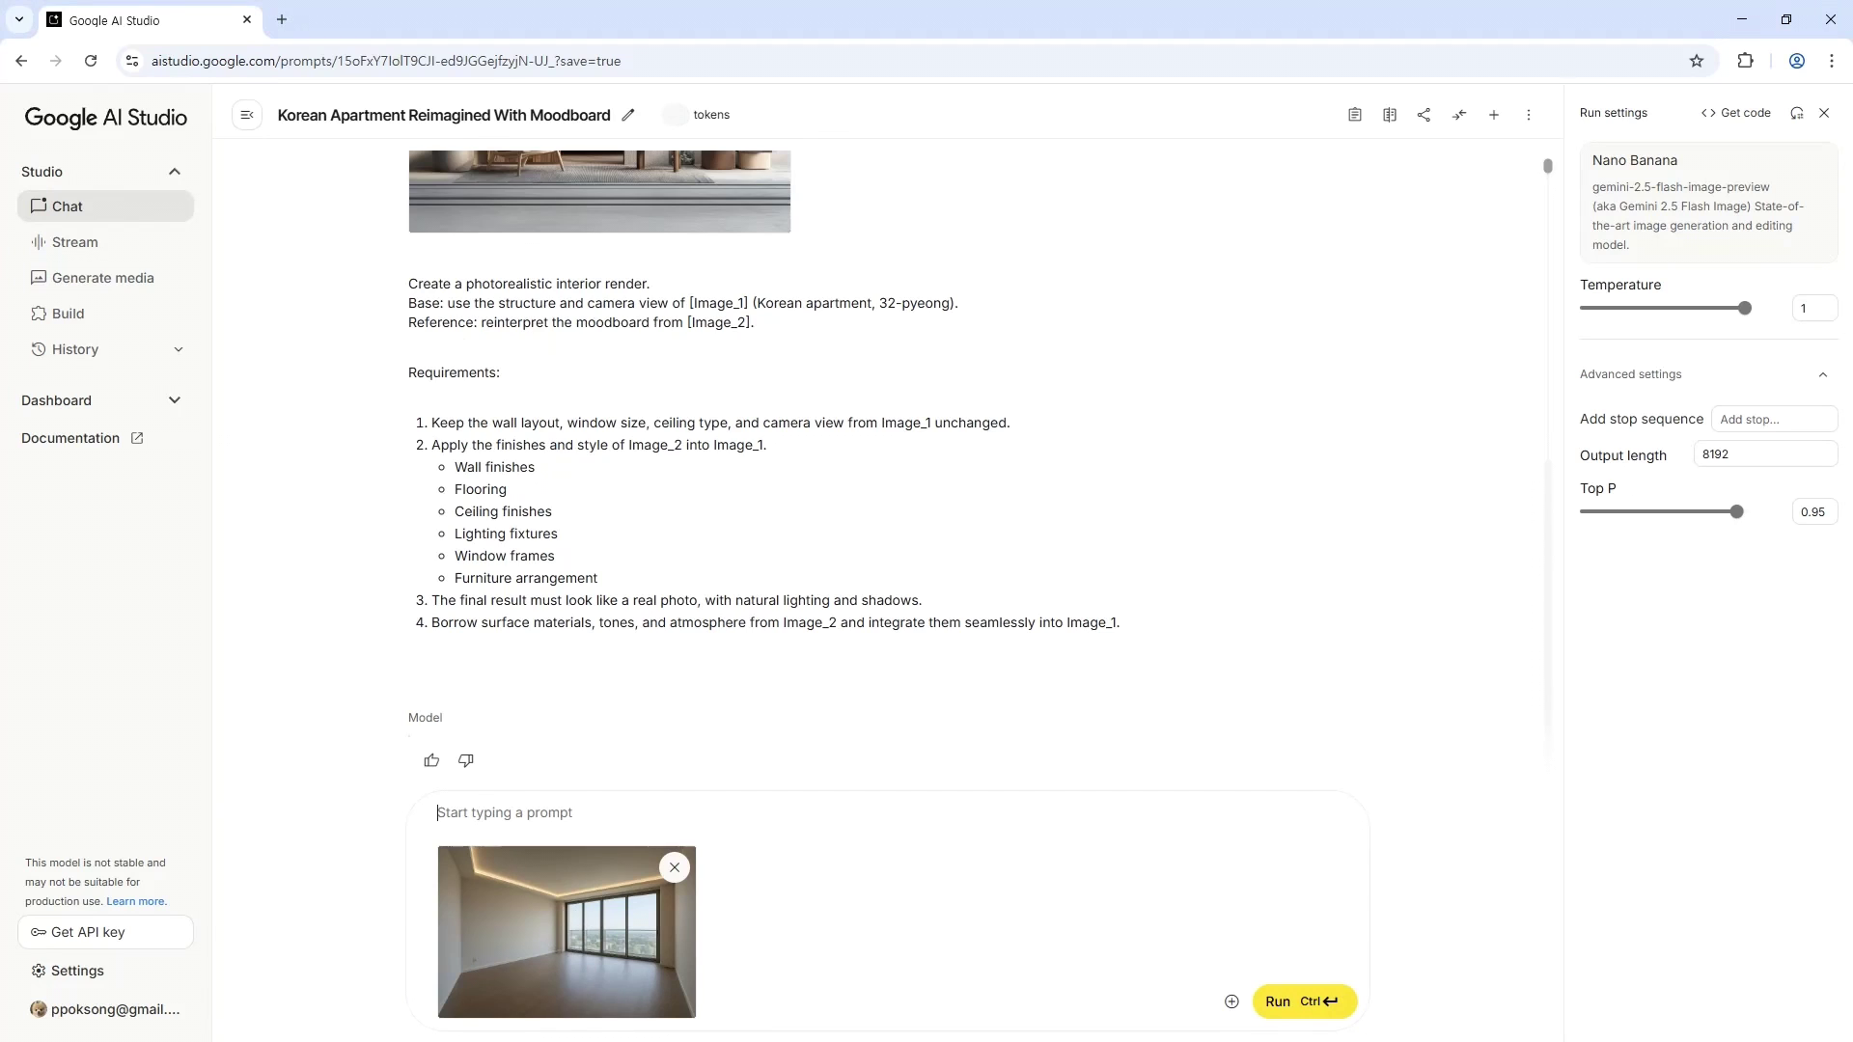
{"action": "left_click_drag", "start_coordinate": [463, 830], "coordinate": [857, 907]}
{"action": "left_click", "coordinate": [711, 825]}
{"action": "key", "text": "ctrl+v"}
{"action": "left_click", "coordinate": [1316, 1003]}
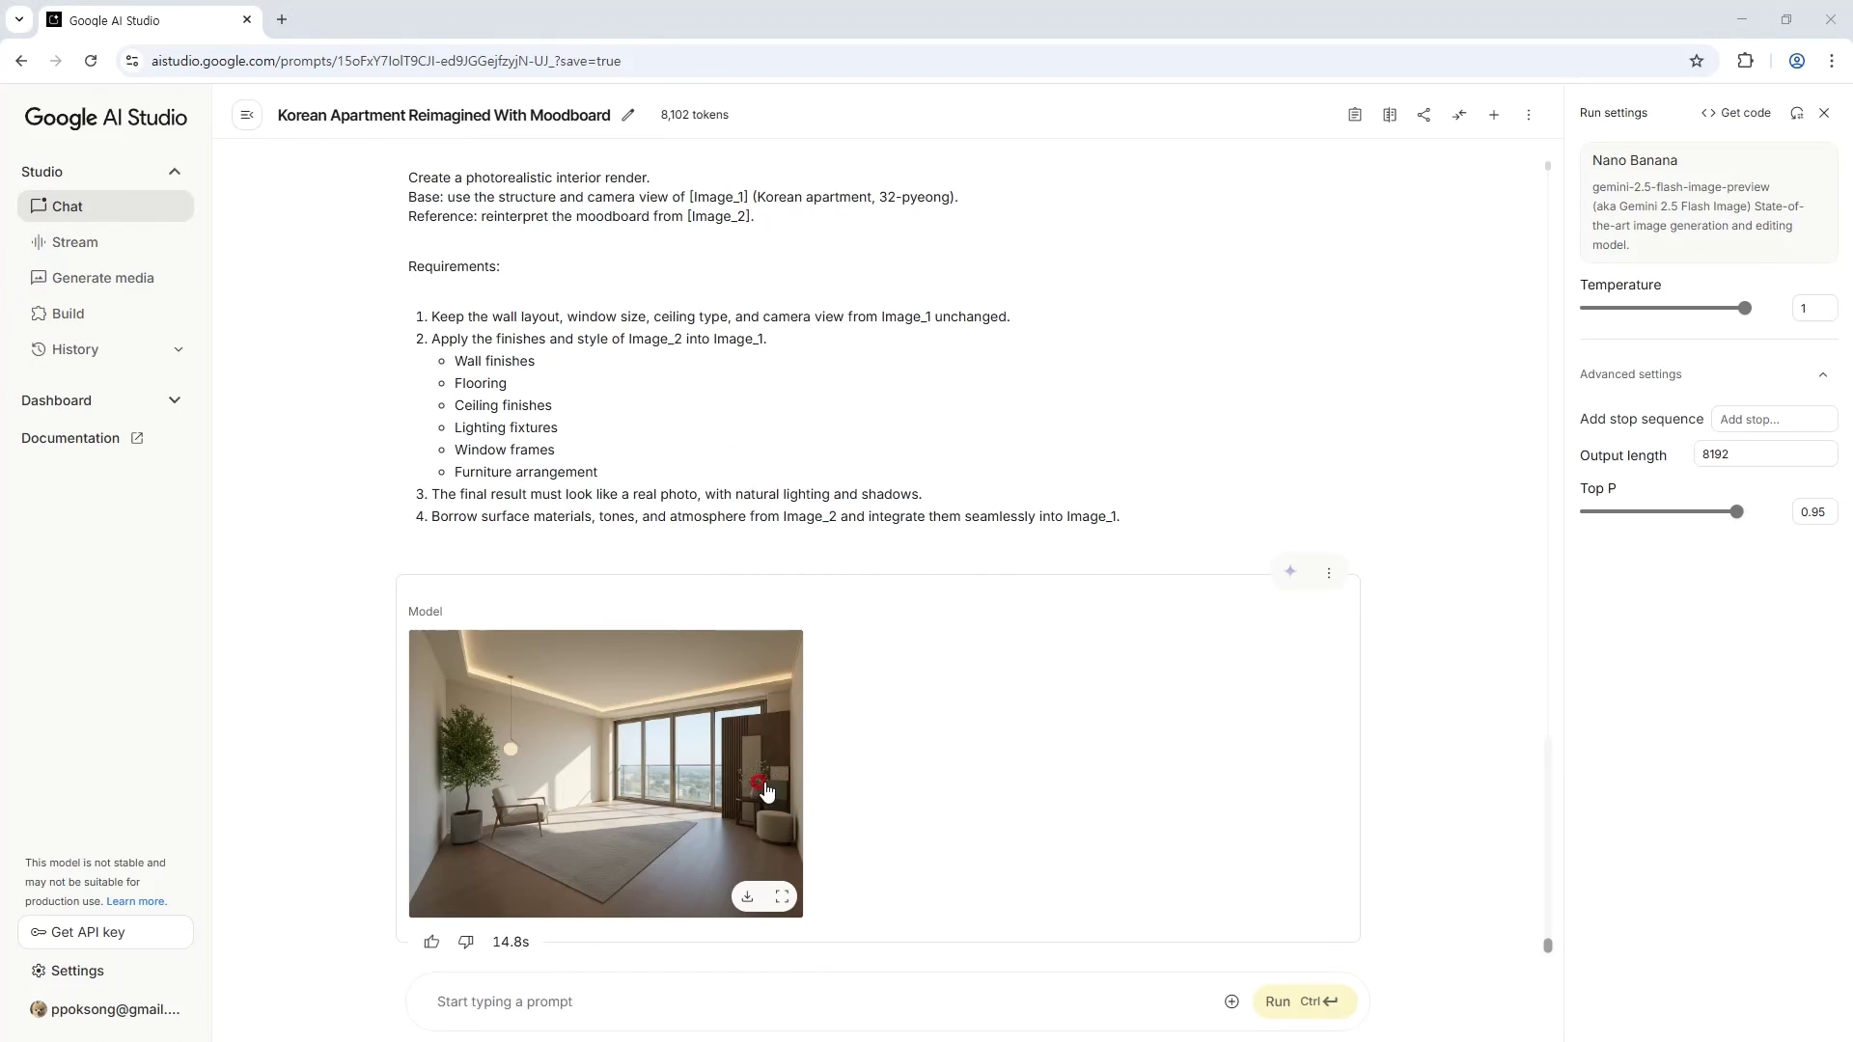
Enlarge the second generated interior and compare it with its source room photo and moodboard.
{"action": "left_click", "coordinate": [799, 759]}
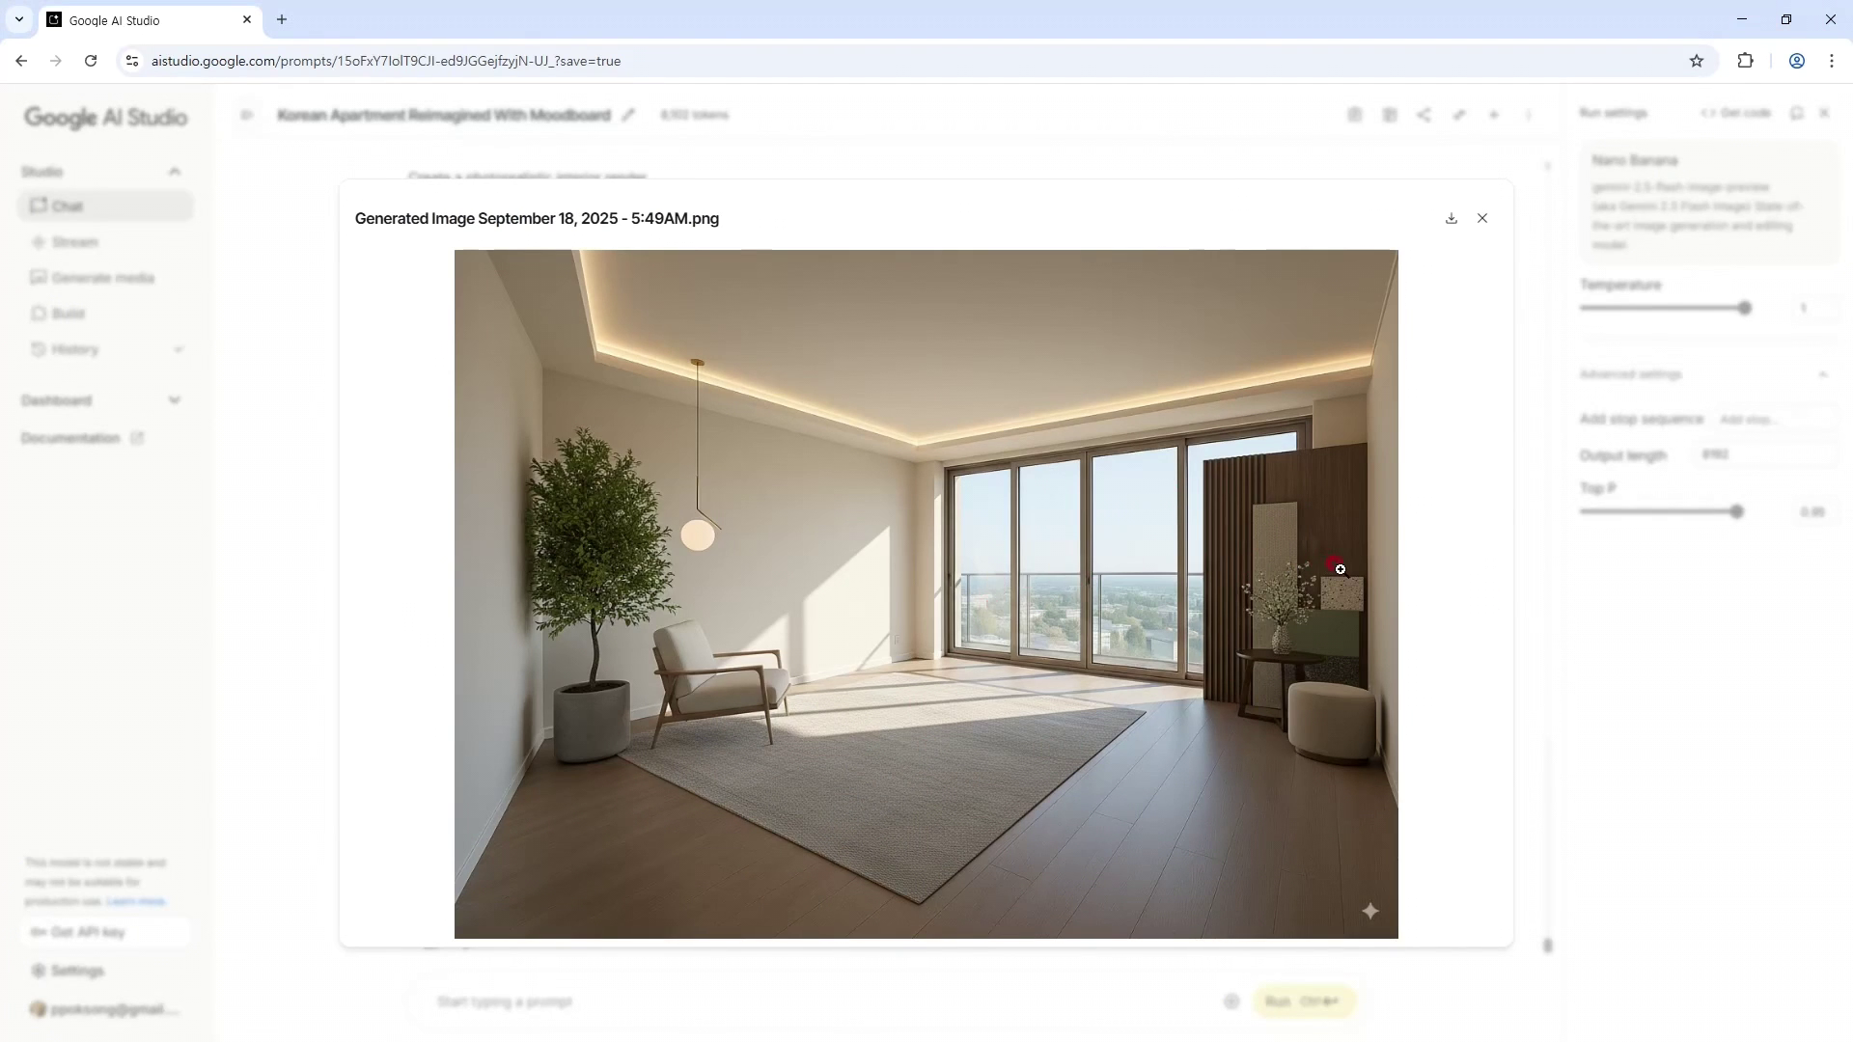
{"action": "key", "text": "Escape"}
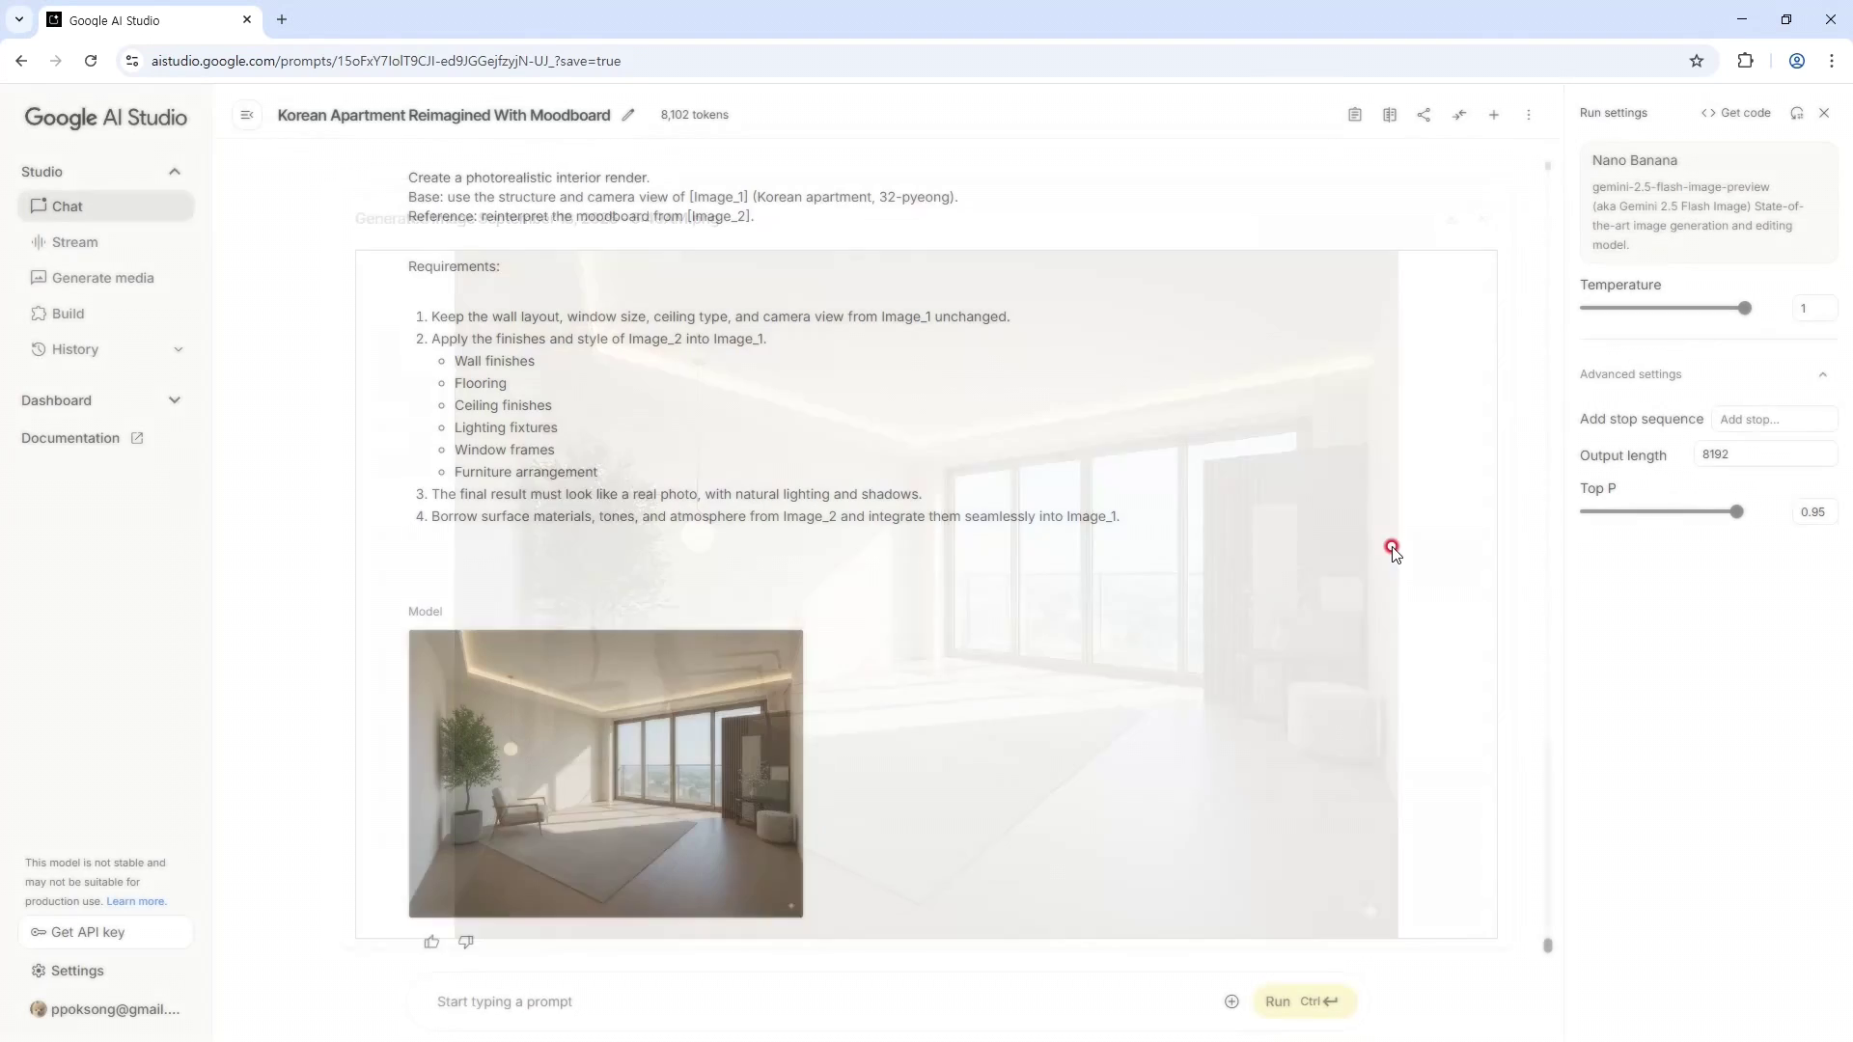
{"action": "scroll", "coordinate": [927, 650], "scroll_direction": "up", "scroll_amount": 5}
{"action": "scroll", "coordinate": [827, 310], "scroll_direction": "up", "scroll_amount": 3}
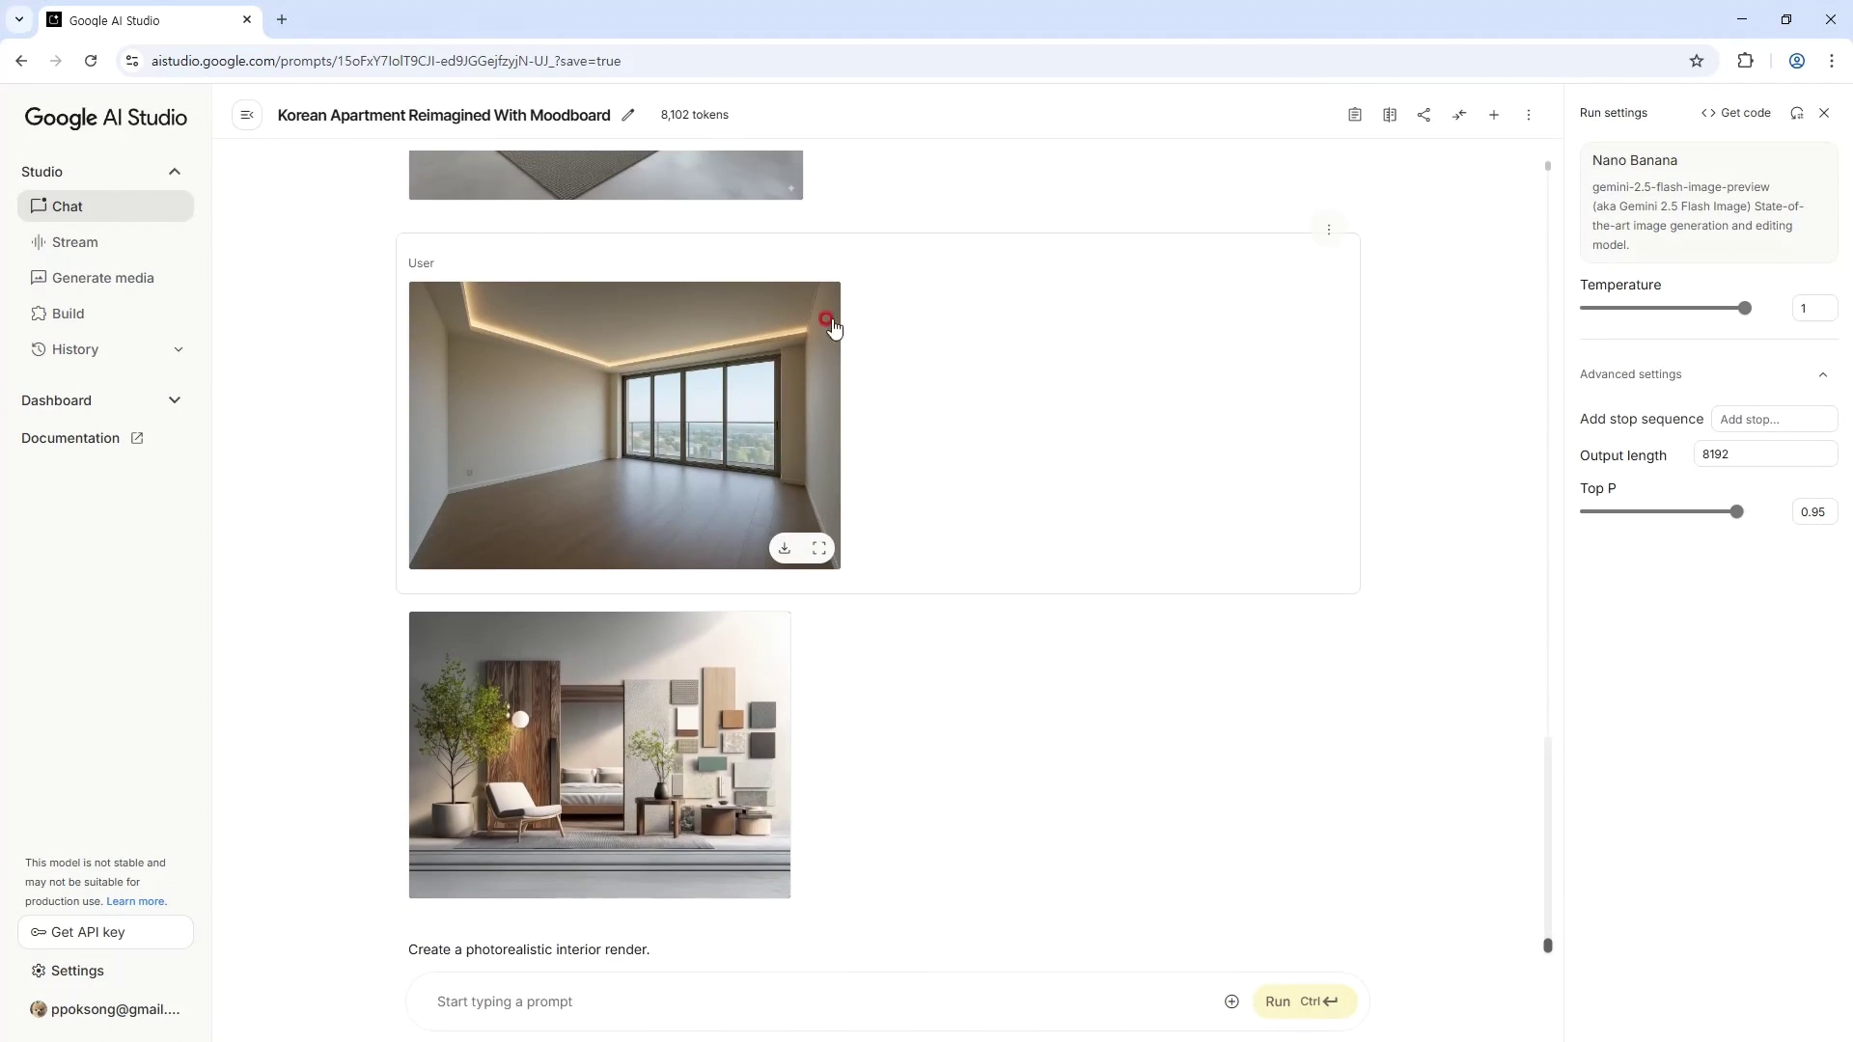
{"action": "scroll", "coordinate": [943, 620], "scroll_direction": "down", "scroll_amount": 8}
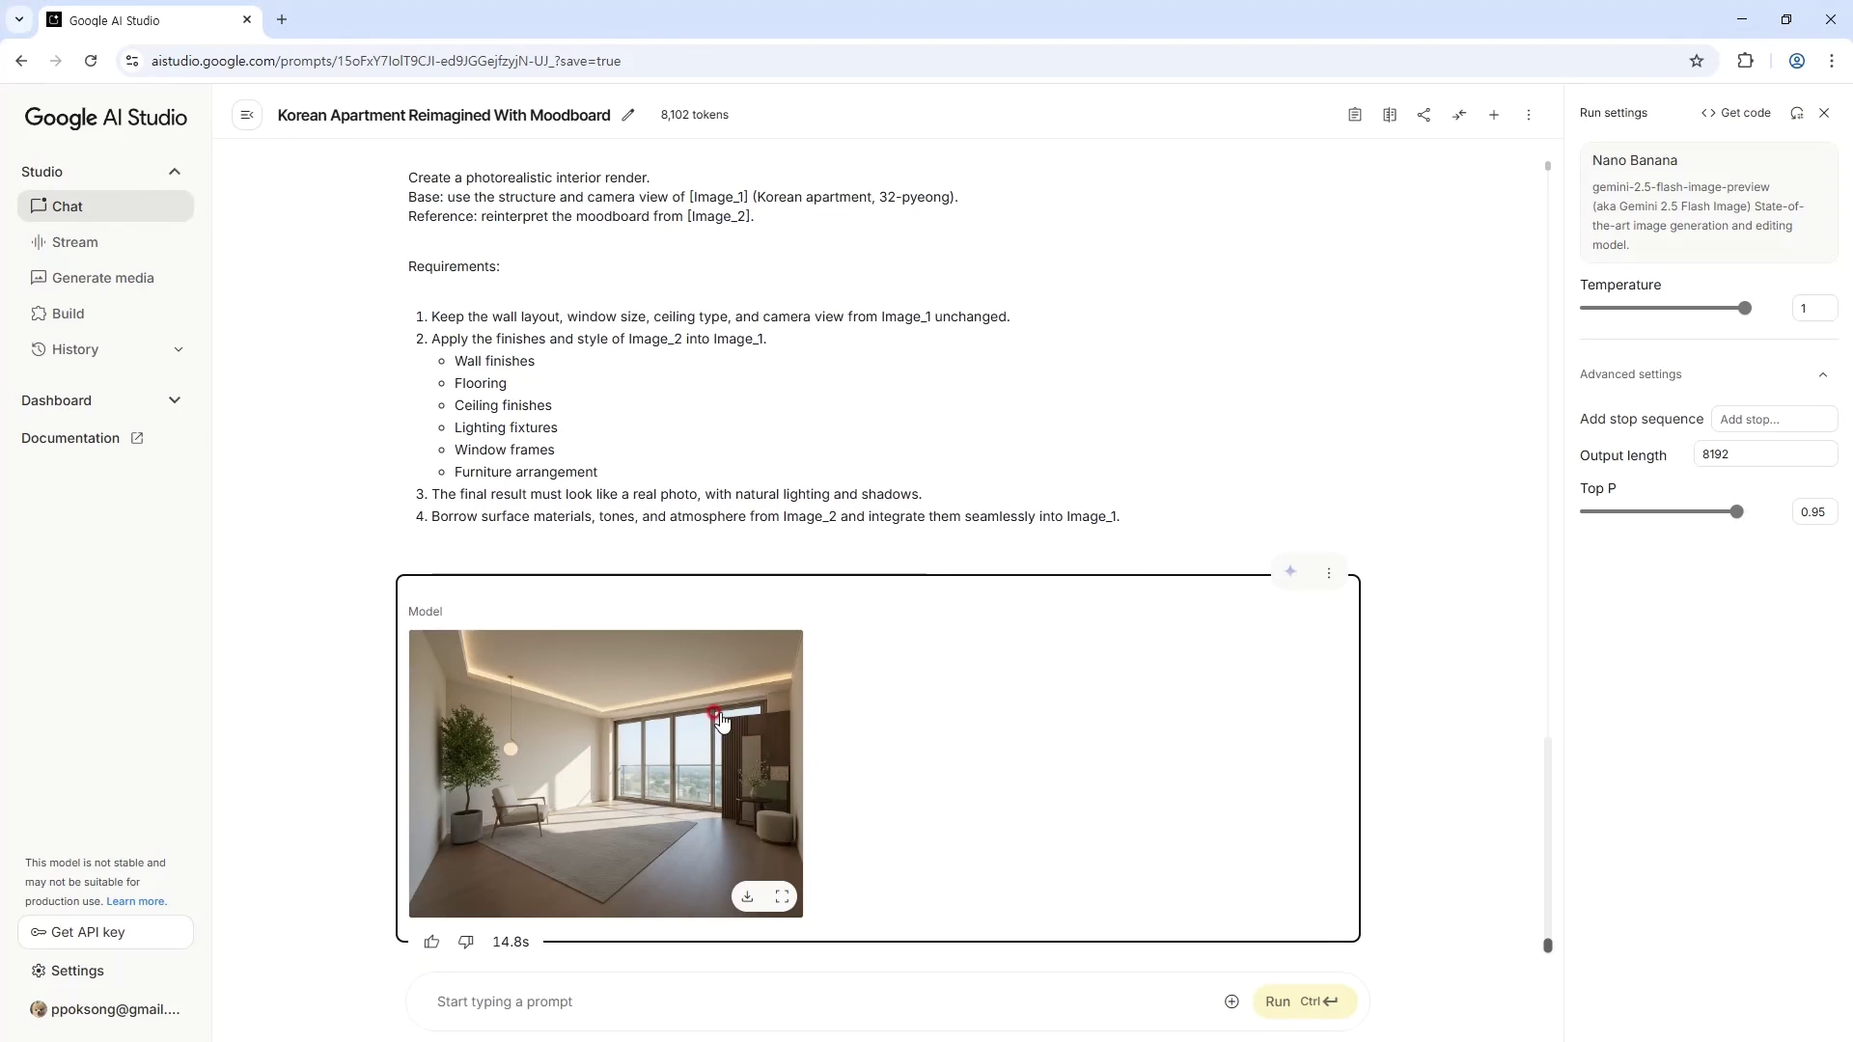
{"action": "left_click", "coordinate": [699, 764]}
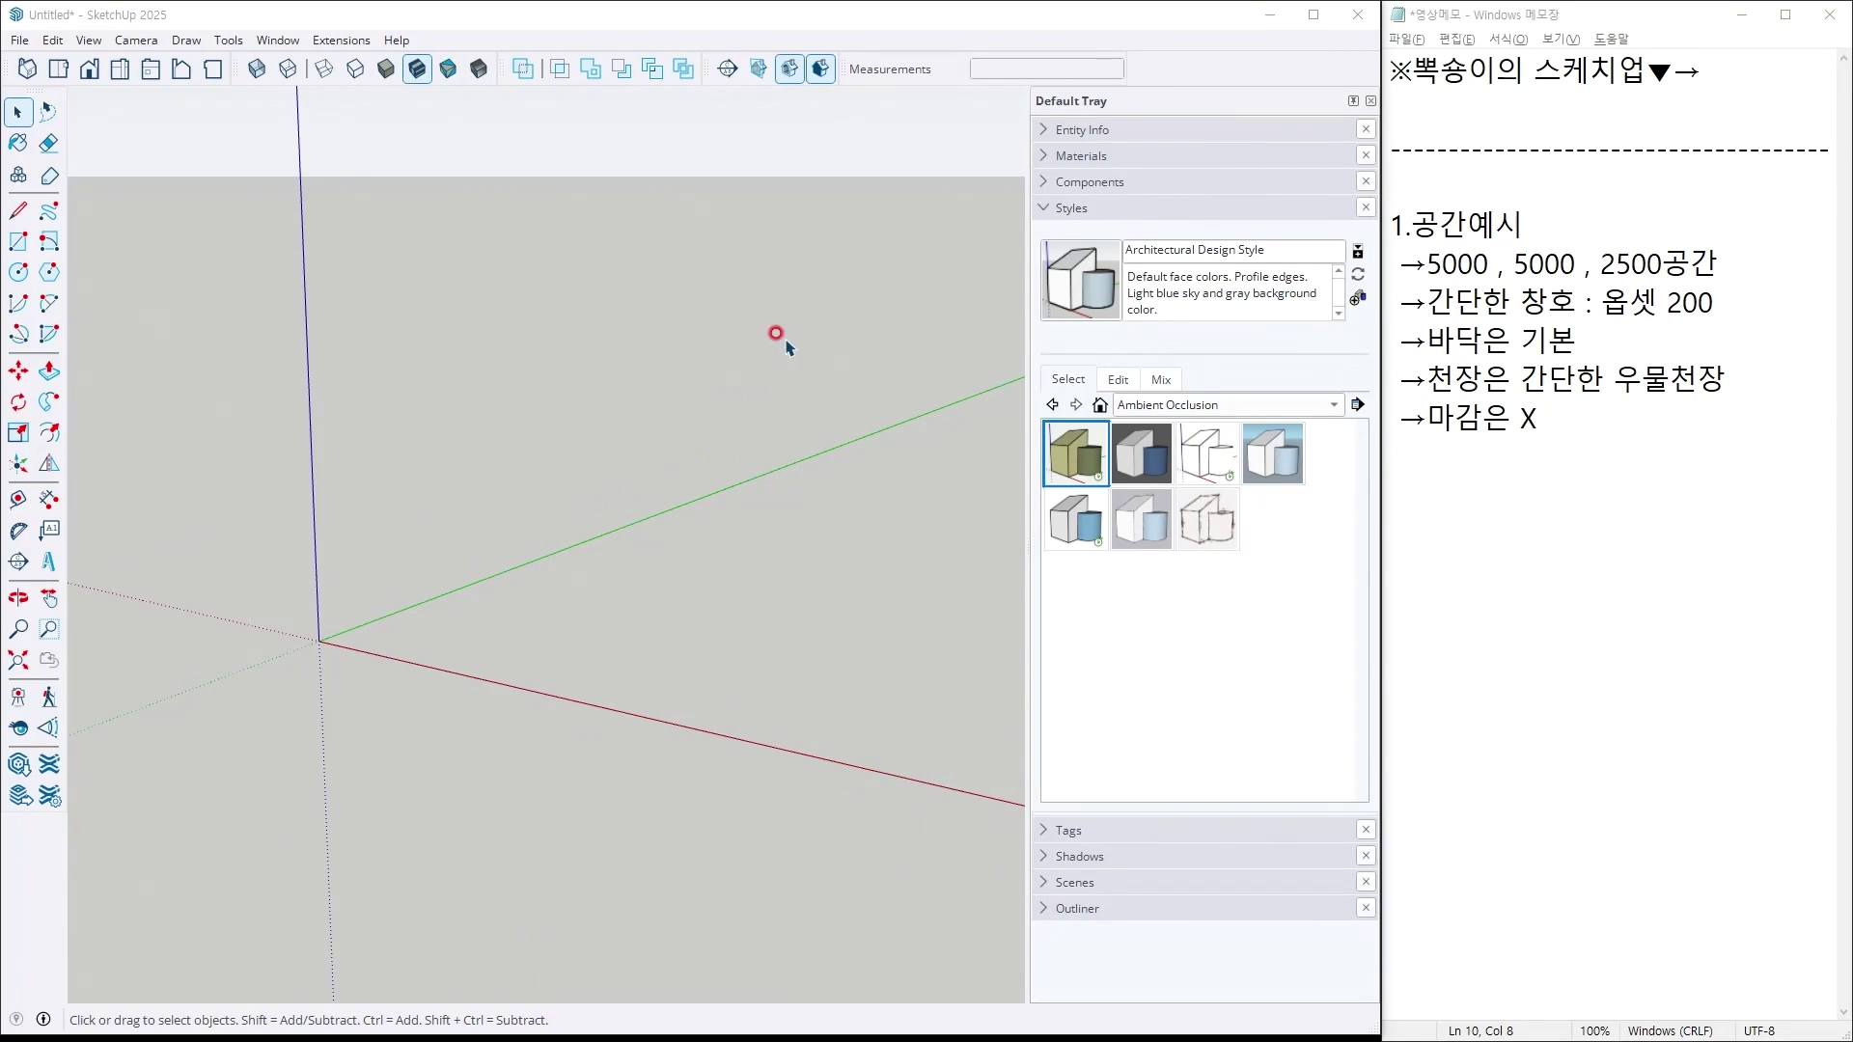
Draw a 5000 x 5000 mm square on the ground plane from the origin in top view.
{"action": "left_click", "coordinate": [58, 68]}
{"action": "middle_click_drag", "start_coordinate": [673, 343], "coordinate": [289, 633], "text": "shift"}
{"action": "key", "text": "r"}
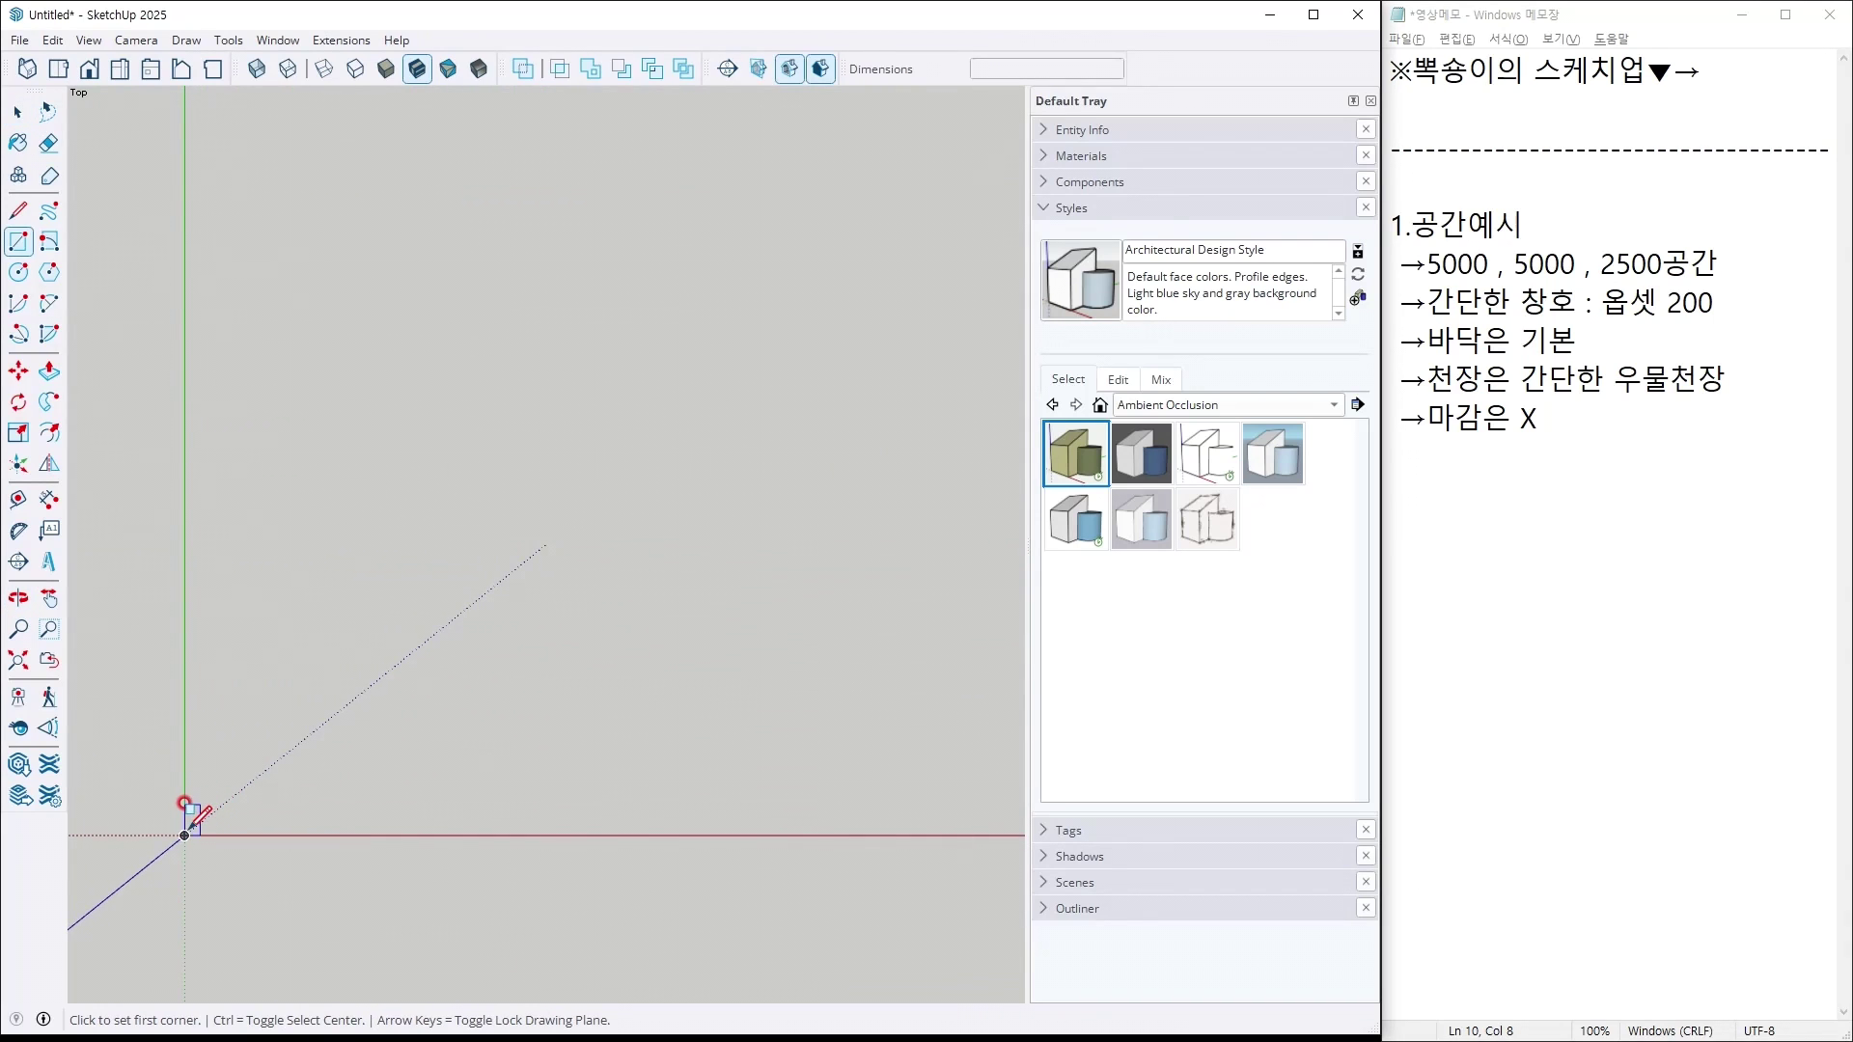
{"action": "left_click", "coordinate": [186, 835]}
{"action": "left_click", "coordinate": [690, 330]}
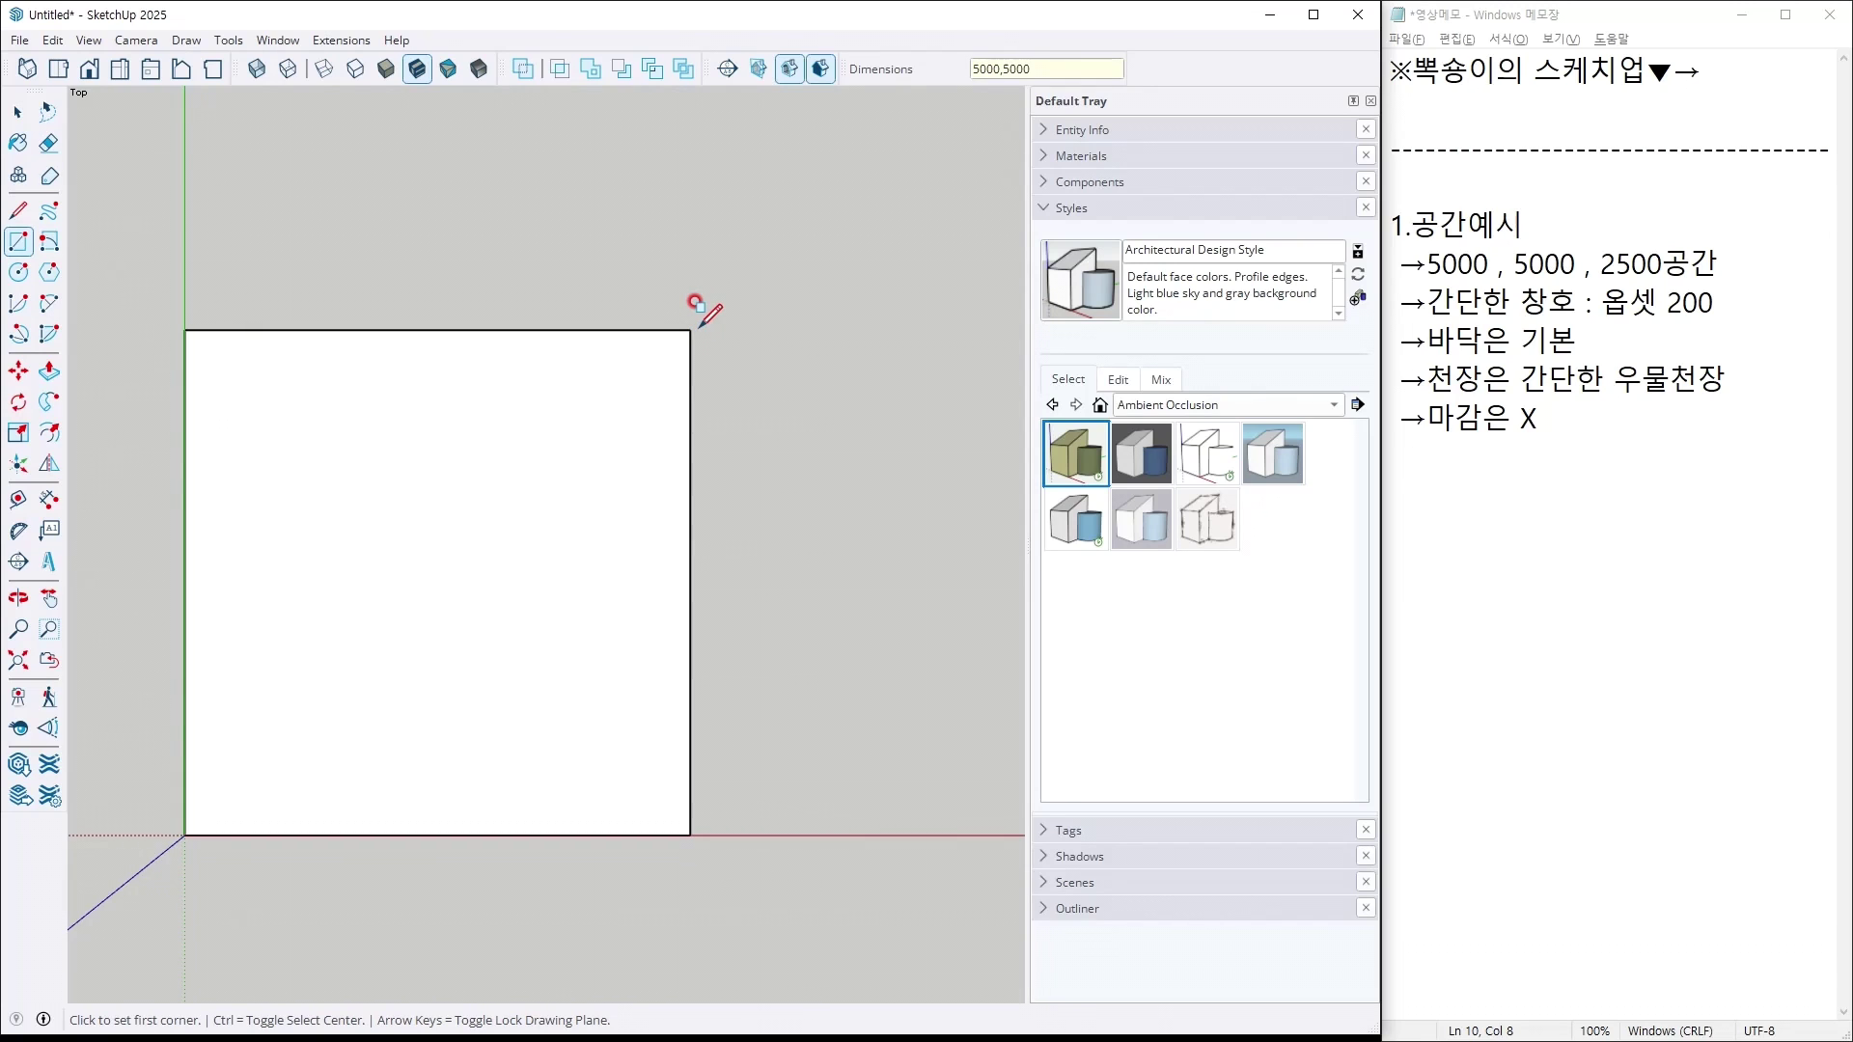
{"action": "type", "text": "5000,5000"}
{"action": "key", "text": "Return"}
{"action": "key", "text": "space"}
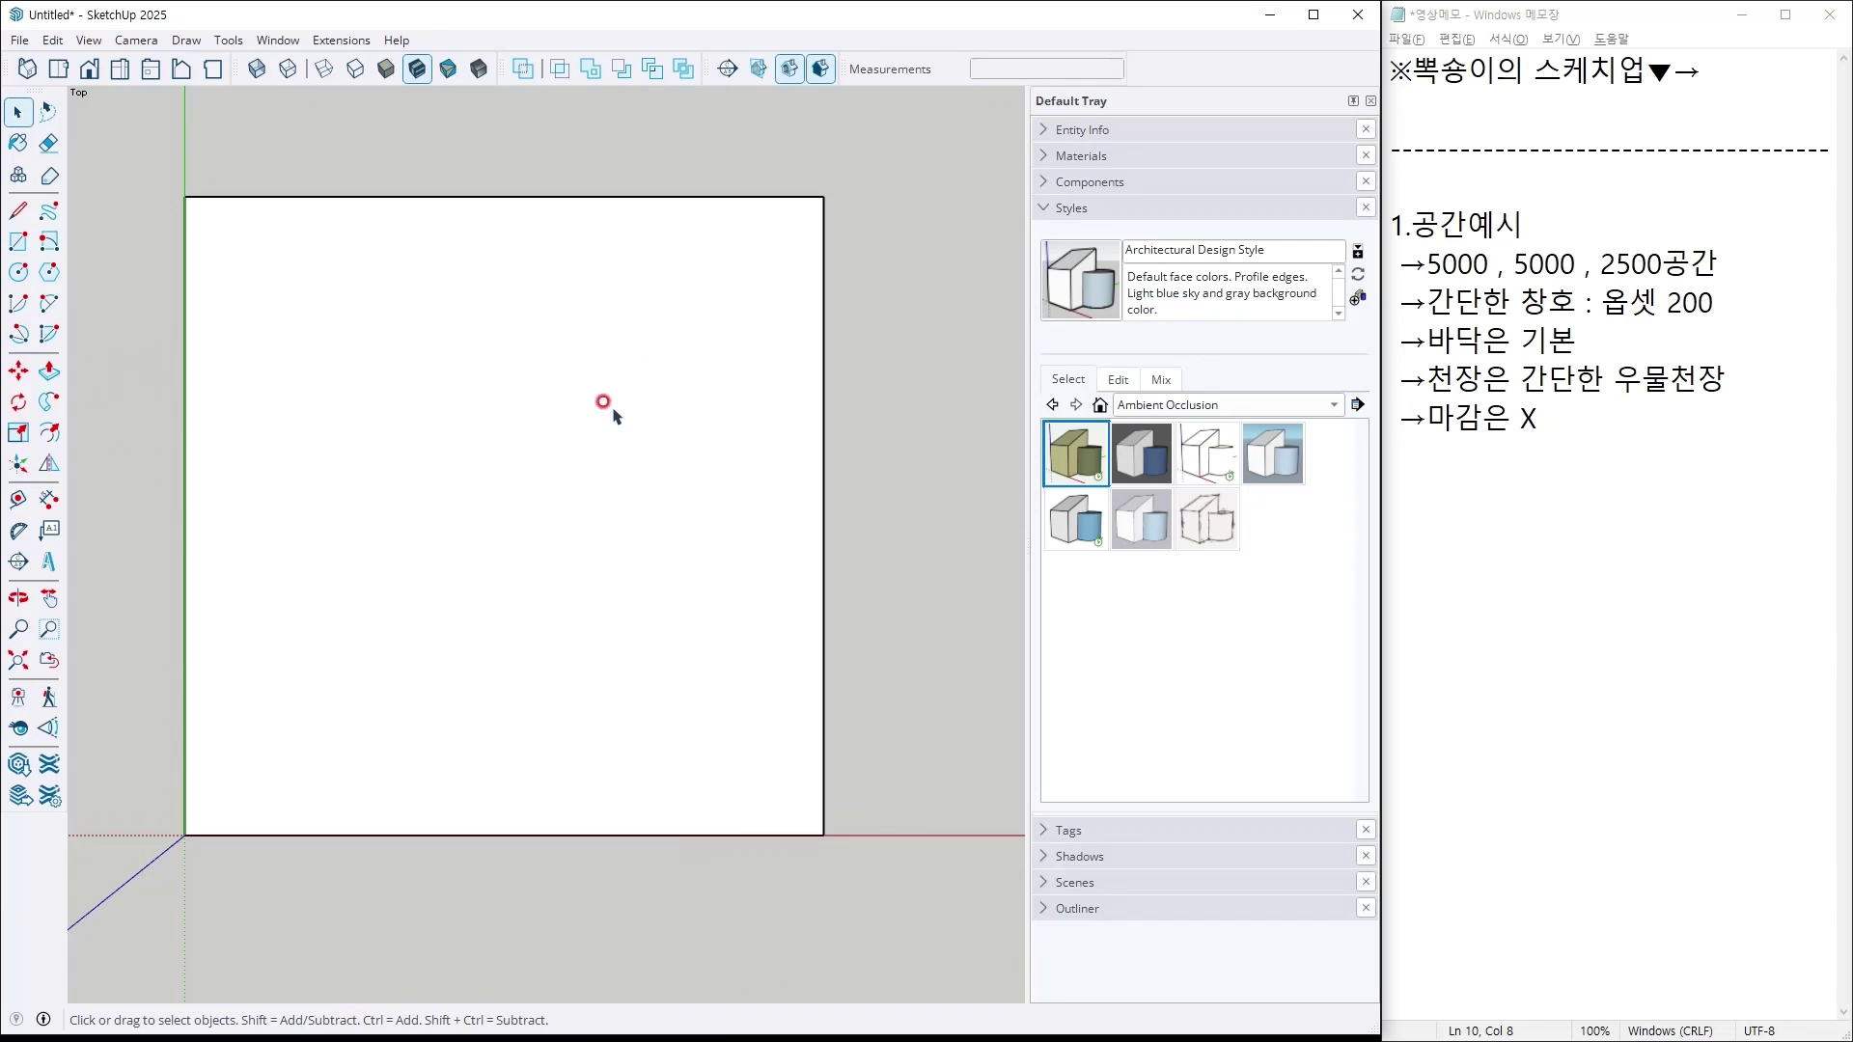
Offset the square outward by 100 mm for the wall thickness and delete the inner floor face.
{"action": "key", "text": "f"}
{"action": "left_click", "coordinate": [422, 604]}
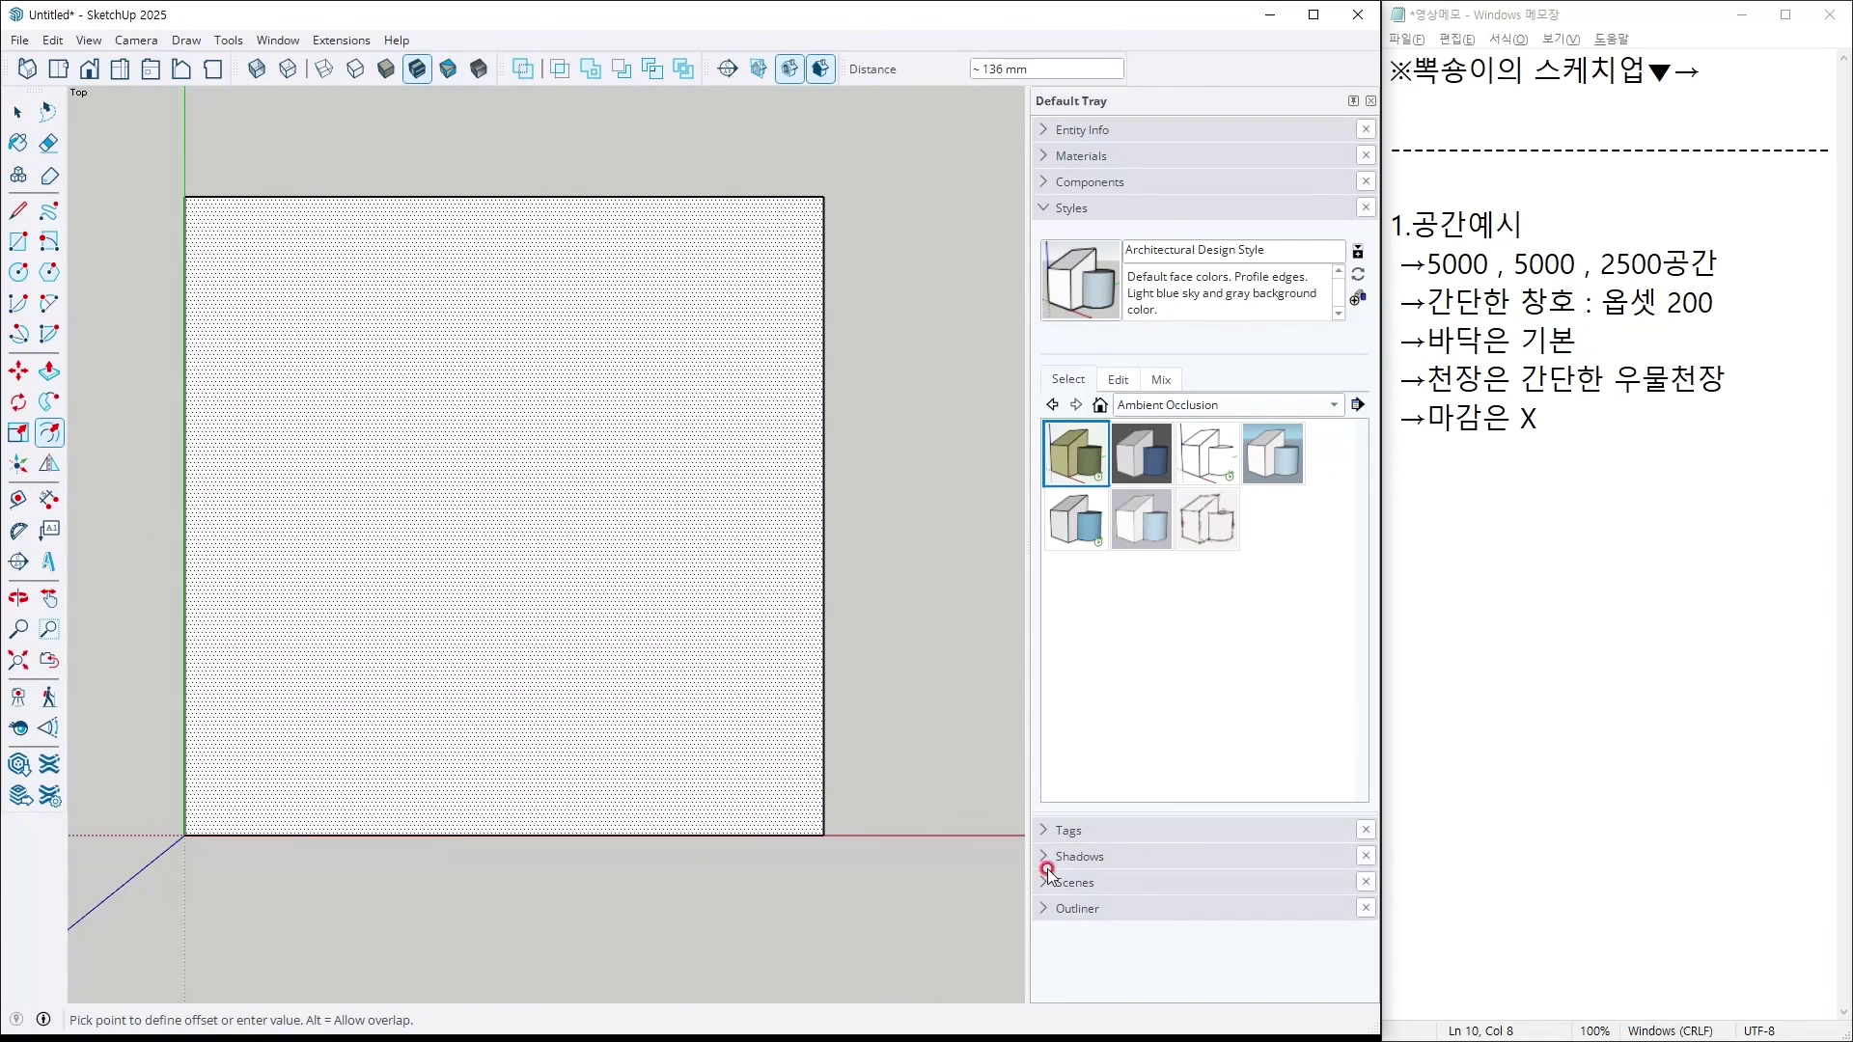
{"action": "type", "text": "100"}
{"action": "key", "text": "Return"}
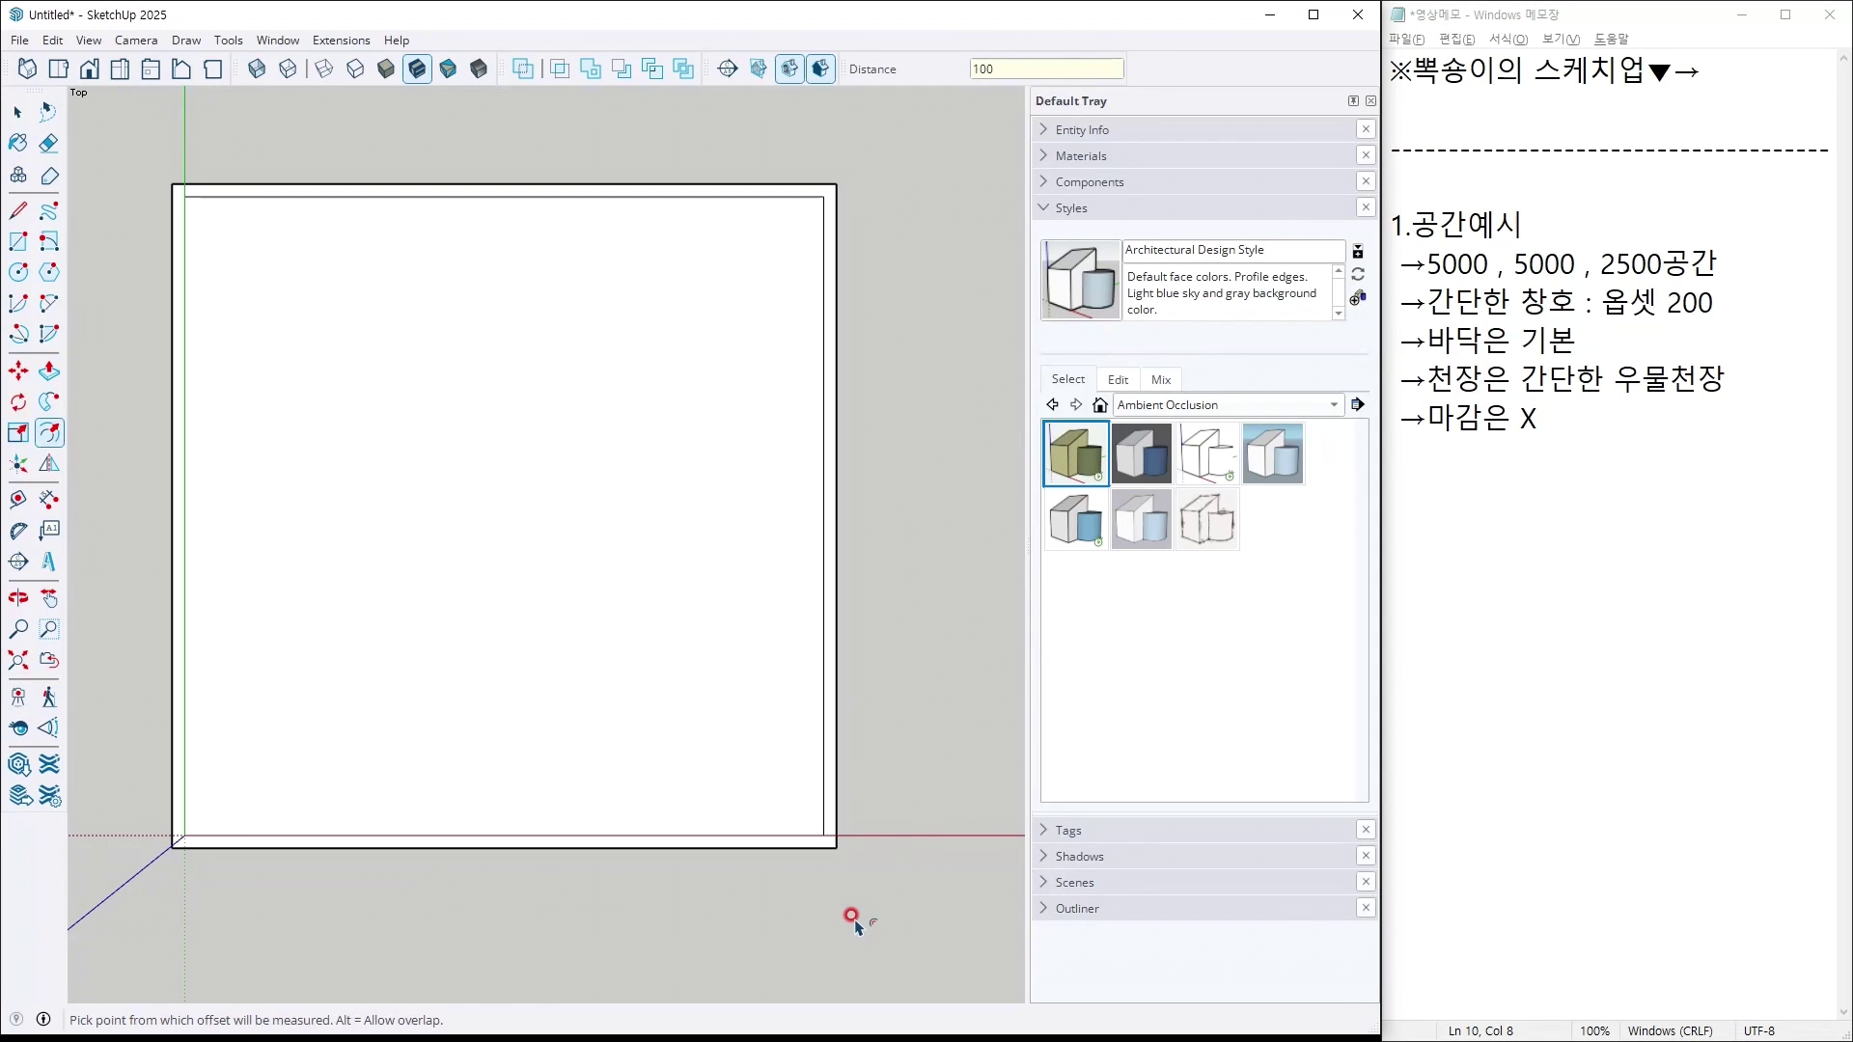
{"action": "key", "text": "space"}
{"action": "left_click", "coordinate": [640, 496]}
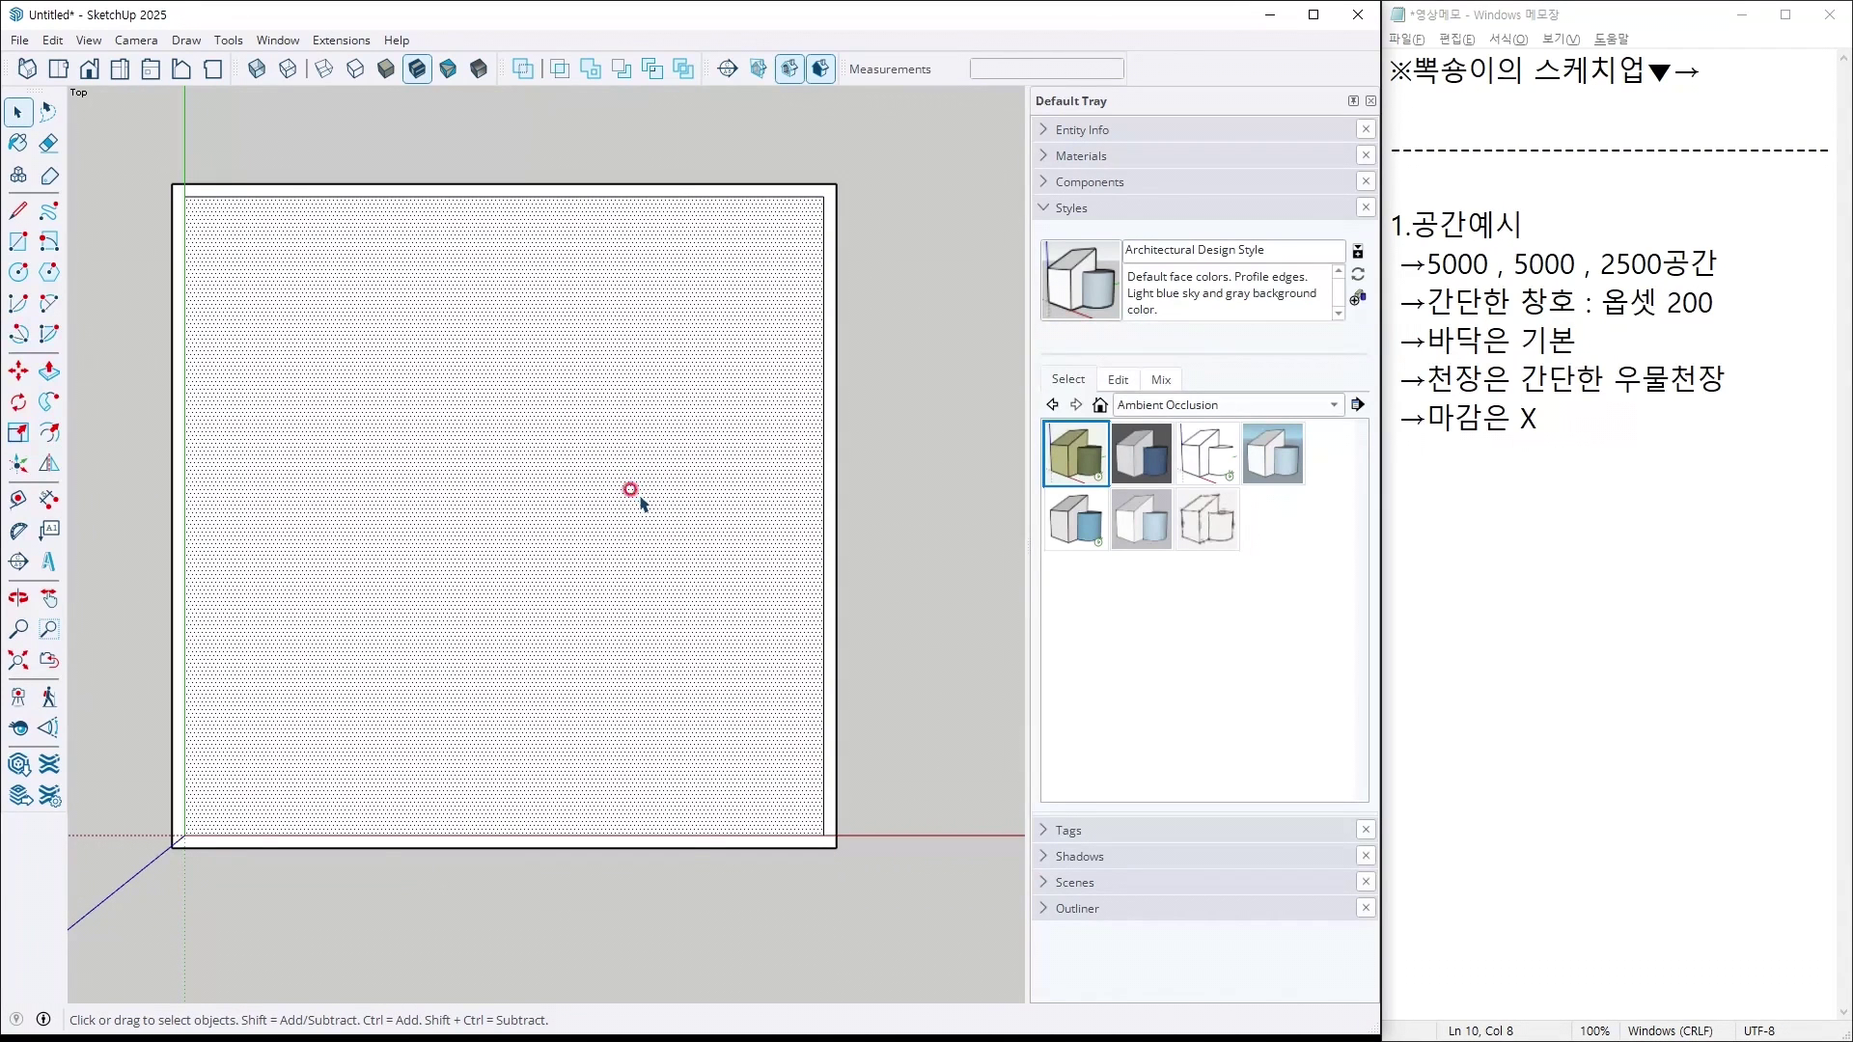
{"action": "key", "text": "Delete"}
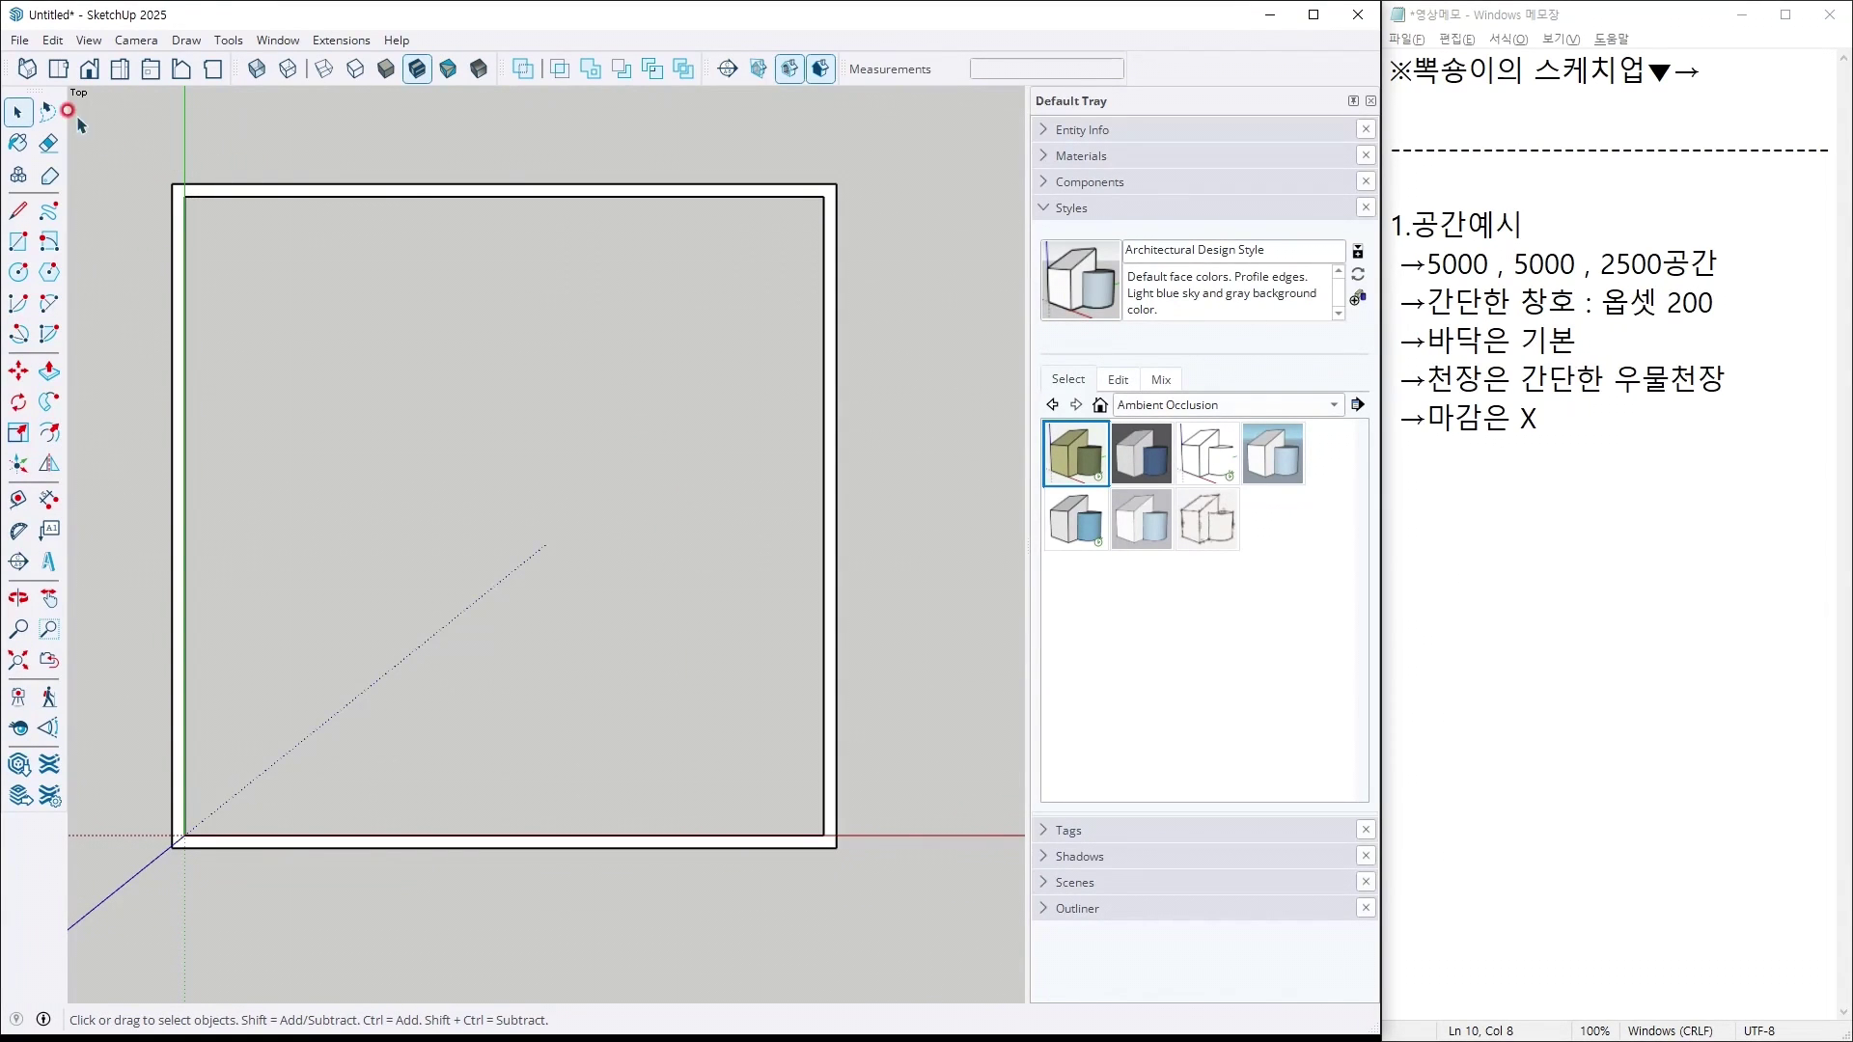
Push/Pull the wall outline ring up 2500 mm to form the room's four walls.
{"action": "left_click", "coordinate": [27, 70]}
{"action": "key", "text": "p"}
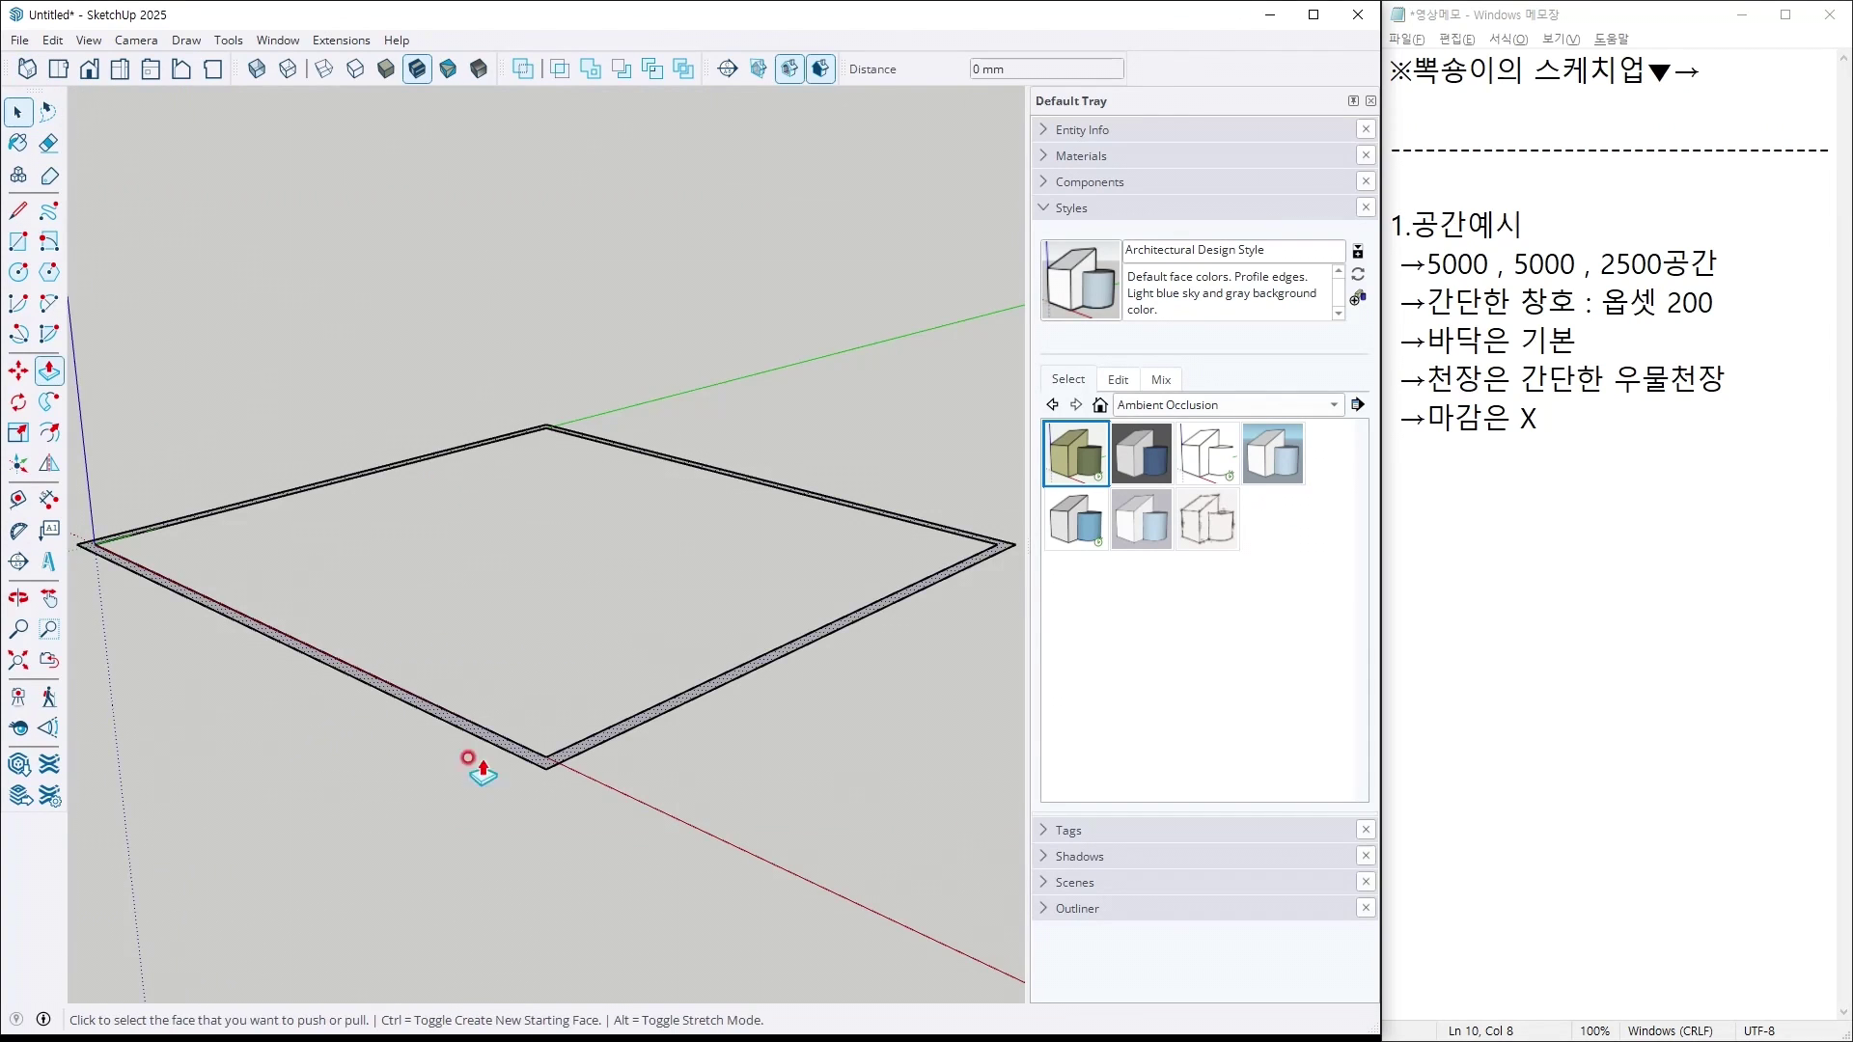
{"action": "left_click", "coordinate": [525, 762]}
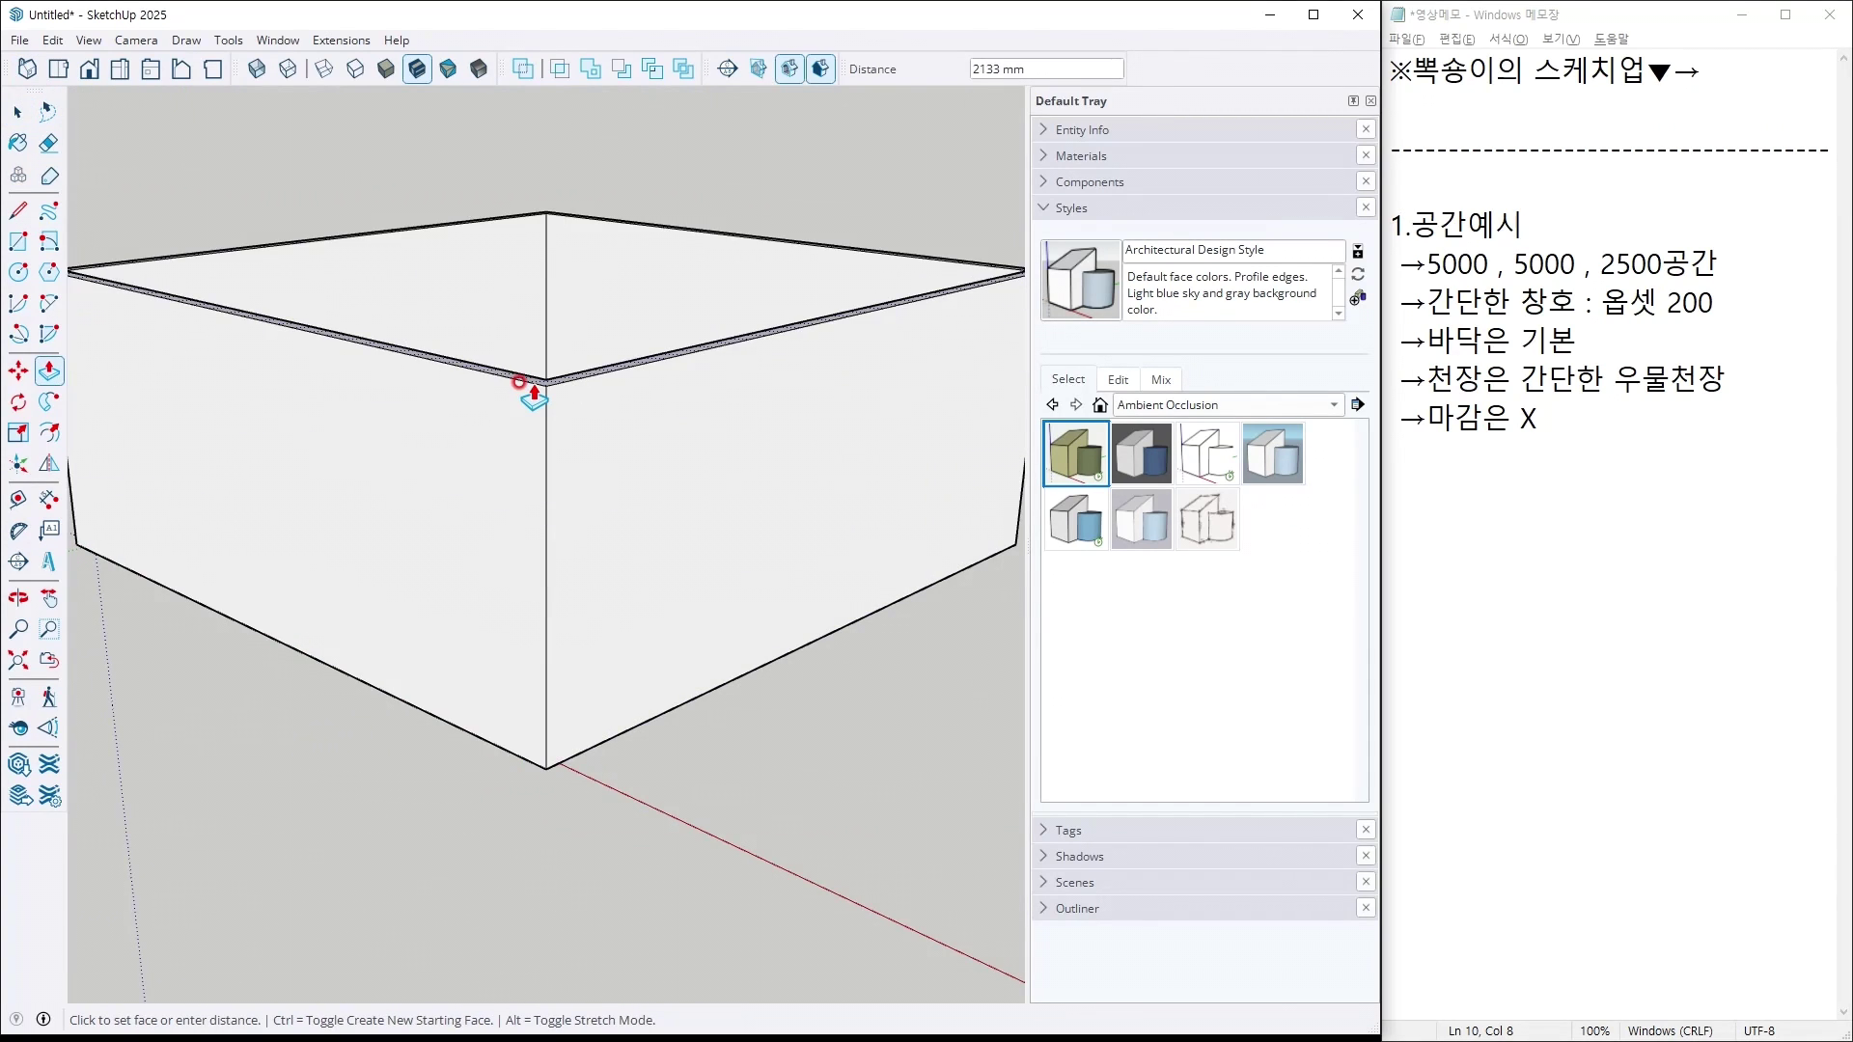
{"action": "key", "text": "Return"}
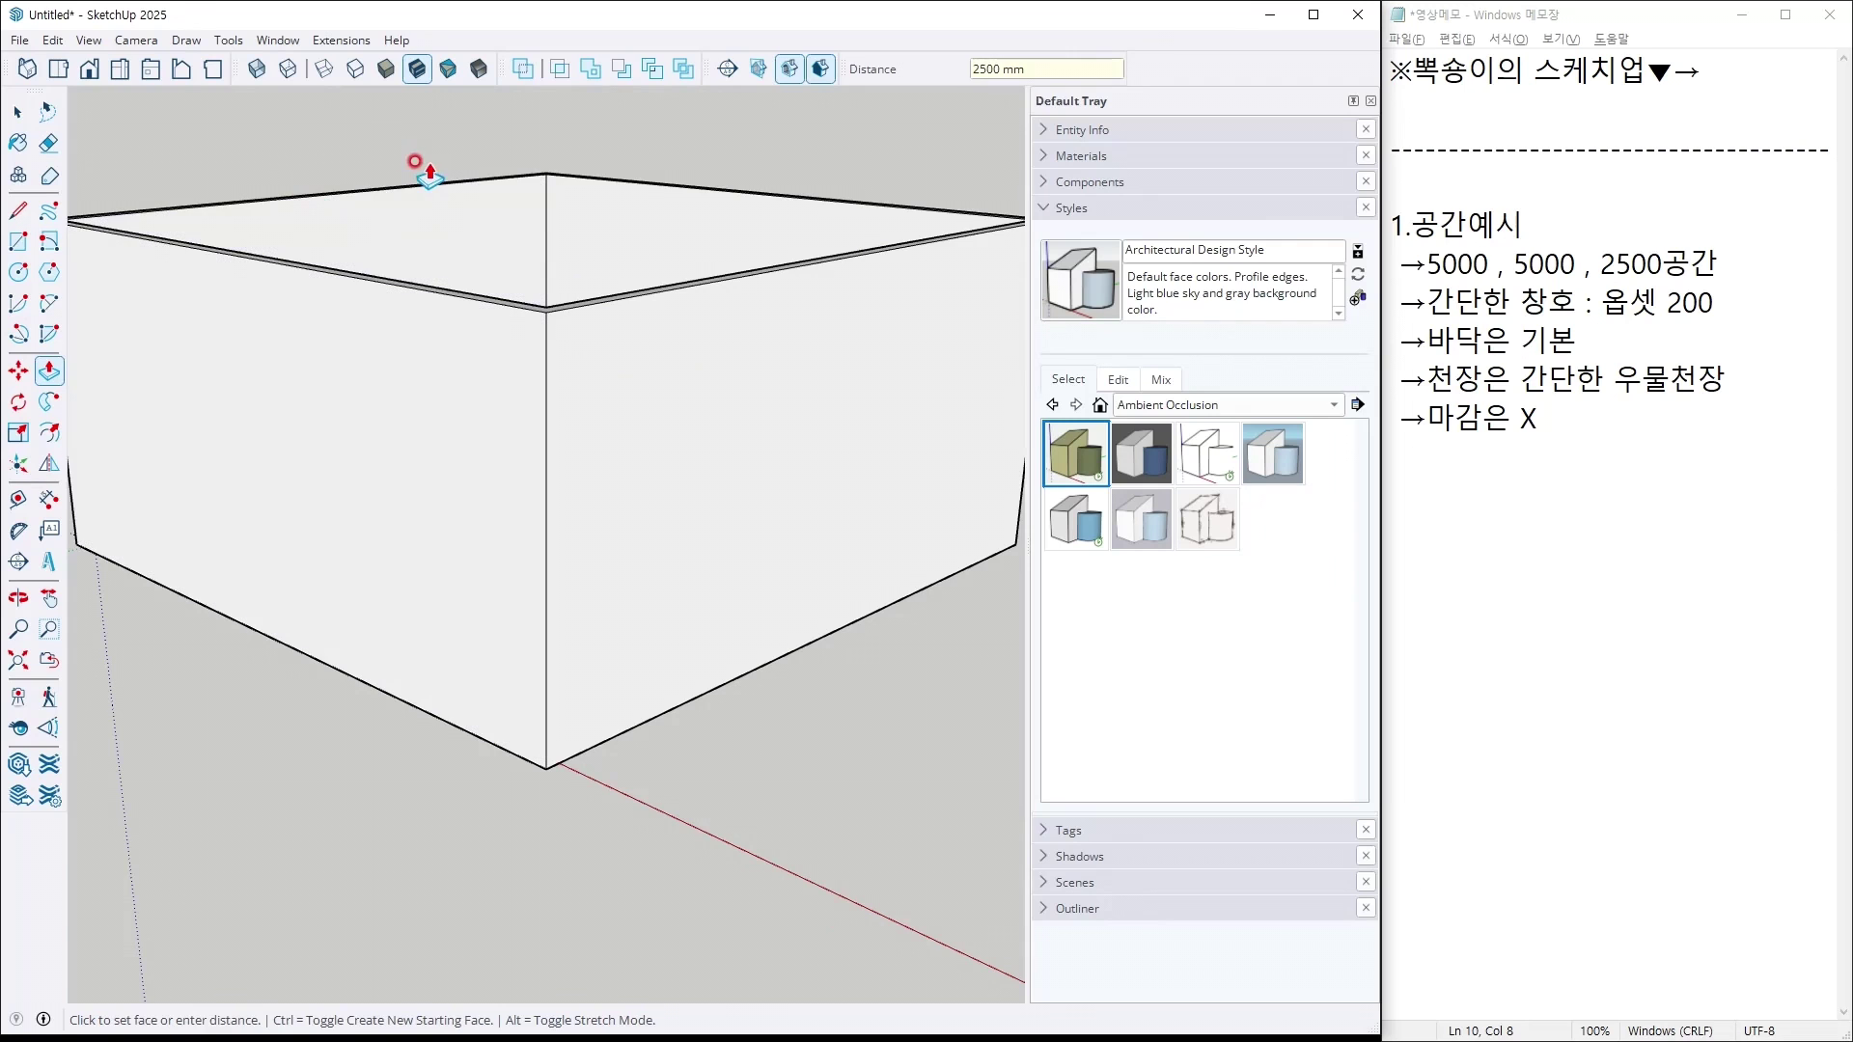
{"action": "middle_click_drag", "start_coordinate": [548, 436], "coordinate": [671, 610]}
{"action": "scroll", "coordinate": [638, 525], "scroll_direction": "down", "scroll_amount": 3}
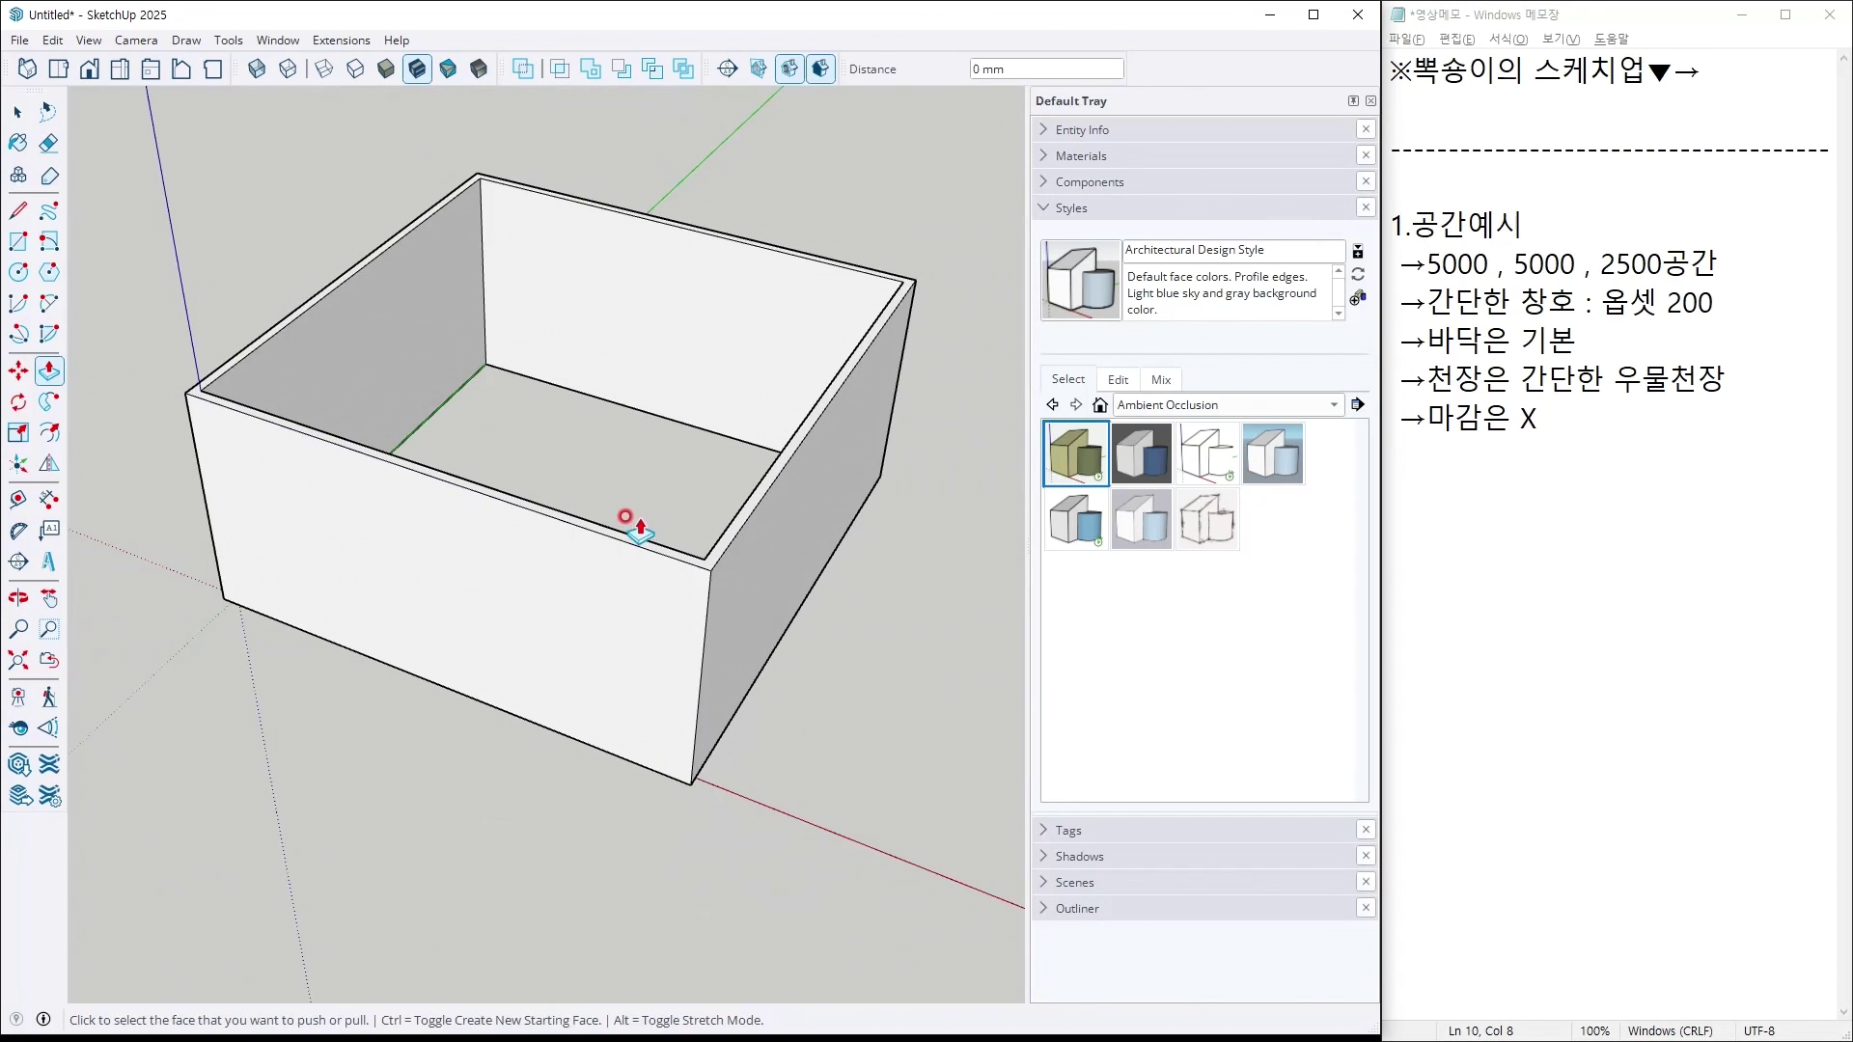
{"action": "key", "text": "space"}
Offset the edges of the back wall's inner face inward by 200 mm to outline a window.
{"action": "middle_click_drag", "start_coordinate": [617, 420], "coordinate": [715, 400]}
{"action": "scroll", "coordinate": [569, 334], "scroll_direction": "up", "scroll_amount": 3}
{"action": "key", "text": "f"}
{"action": "left_click", "coordinate": [590, 469]}
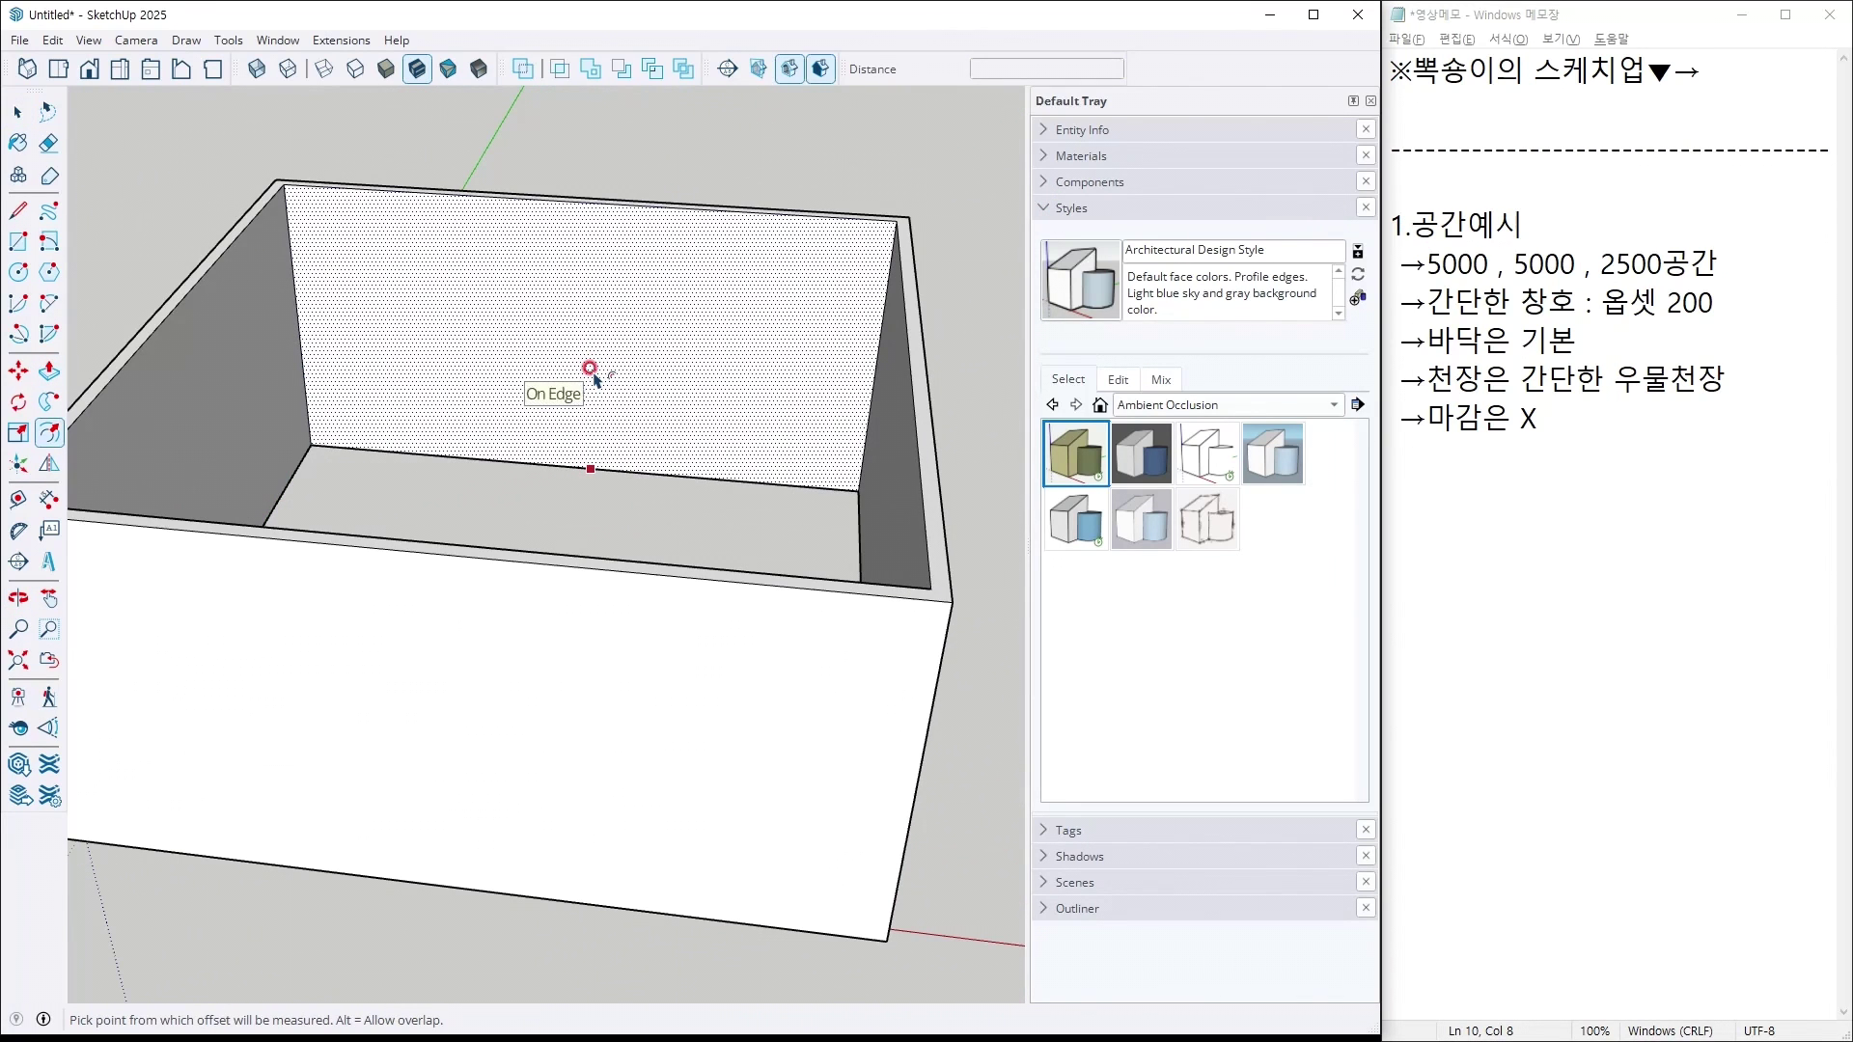
{"action": "type", "text": "200"}
{"action": "key", "text": "Return"}
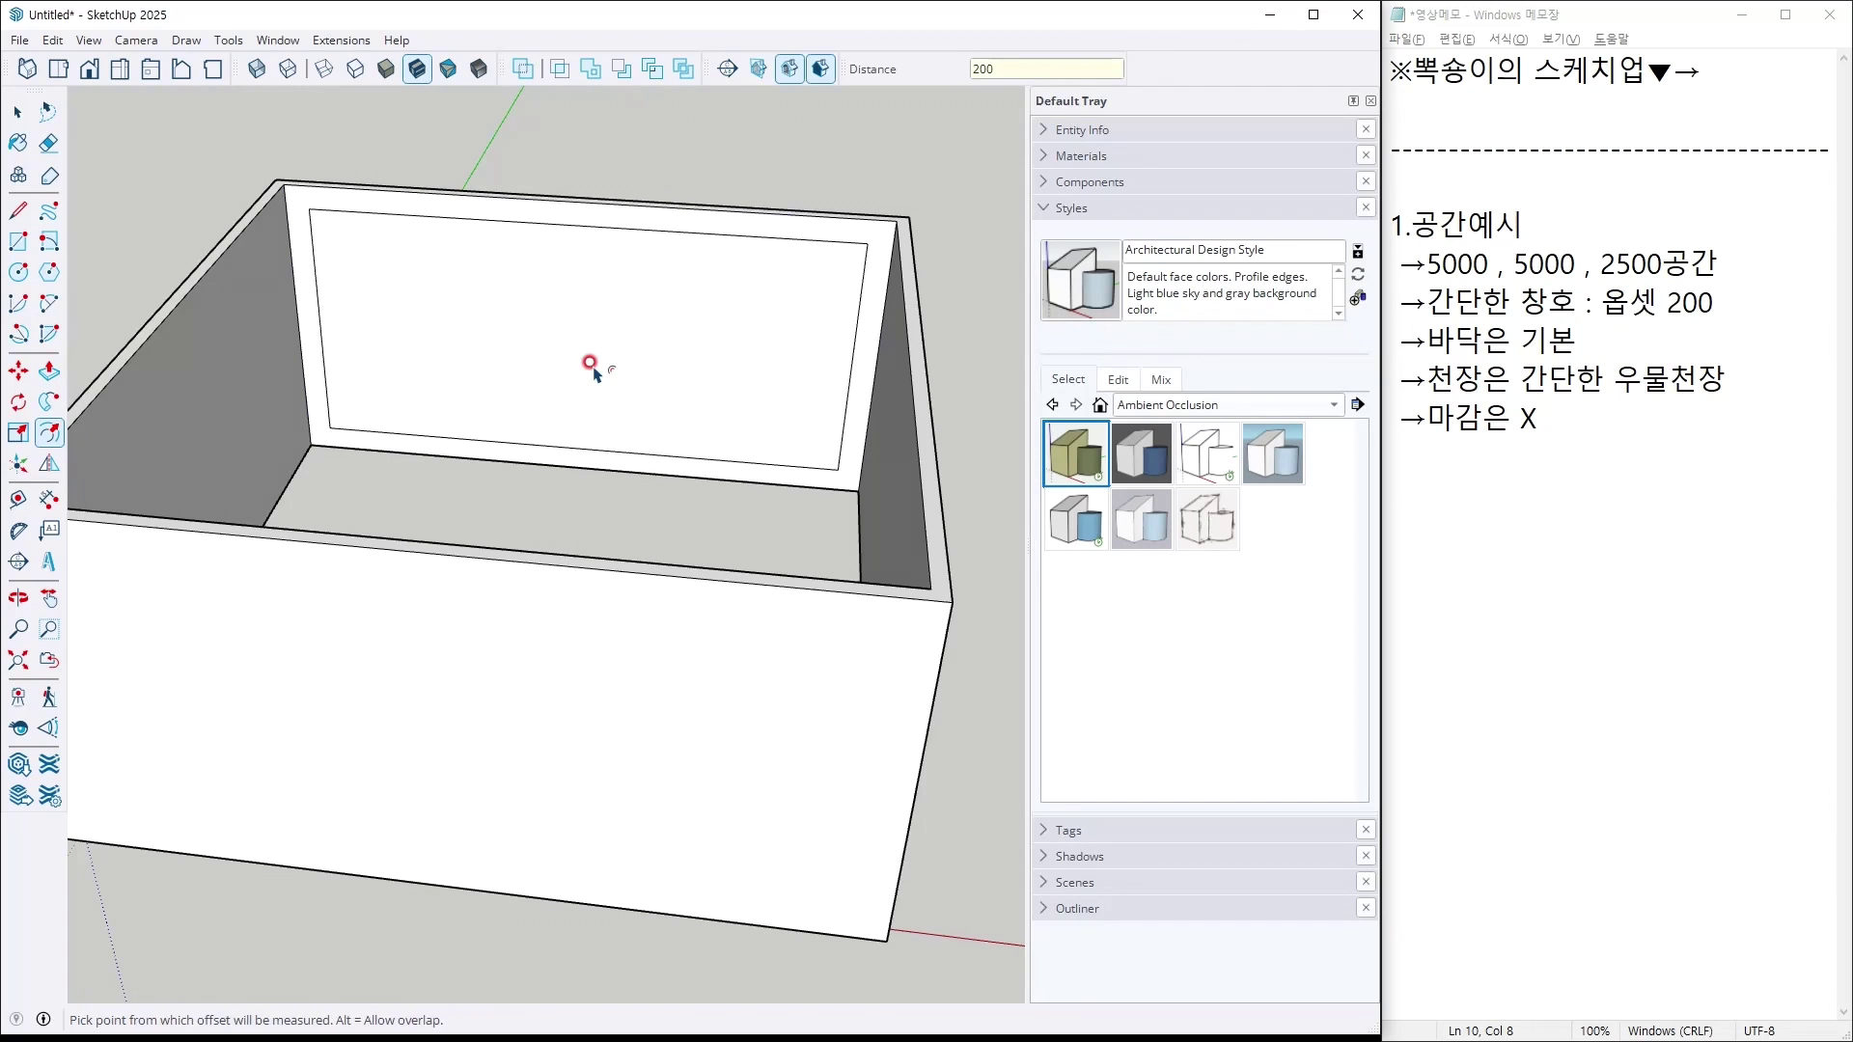
Push the window outline's face 100 mm through the back wall to cut the opening.
{"action": "key", "text": "space"}
{"action": "key", "text": "p"}
{"action": "left_click", "coordinate": [478, 367]}
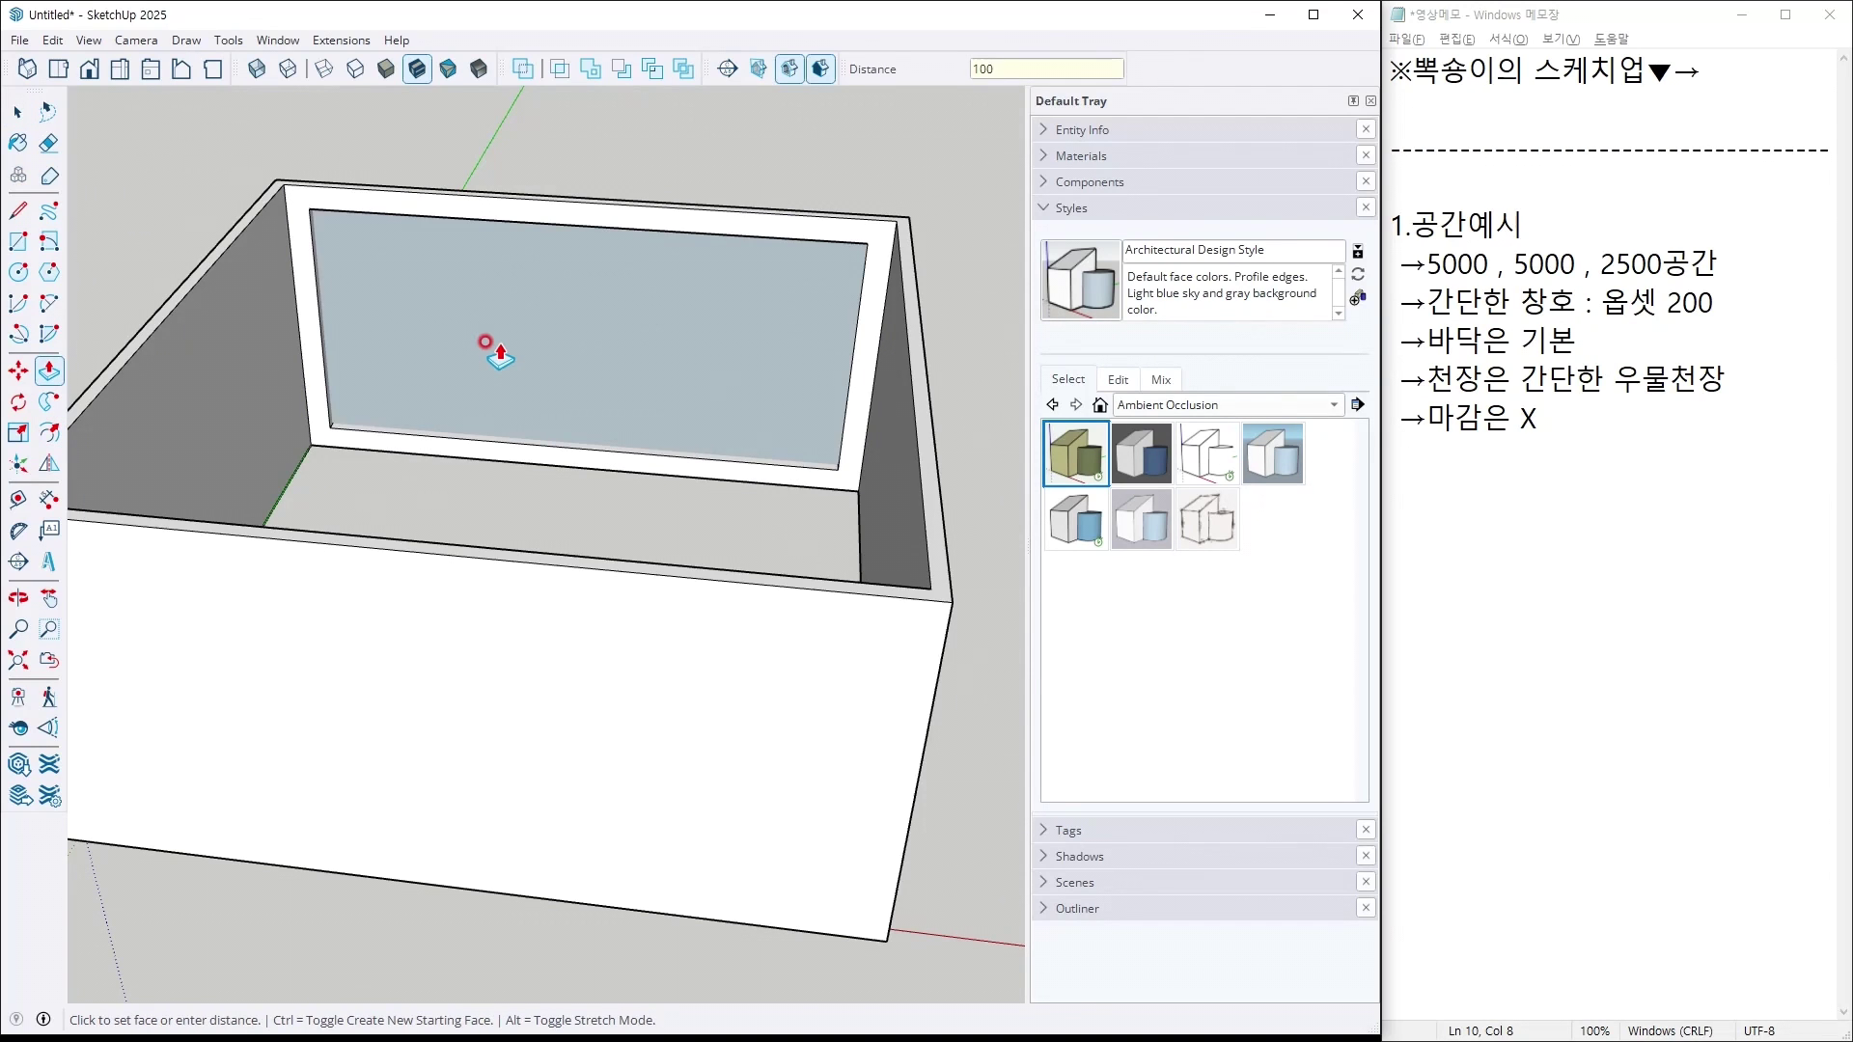
{"action": "type", "text": "100"}
{"action": "key", "text": "Return"}
{"action": "key", "text": "space"}
Select all connected wall geometry and make it a group.
{"action": "middle_click_drag", "start_coordinate": [486, 342], "coordinate": [374, 353]}
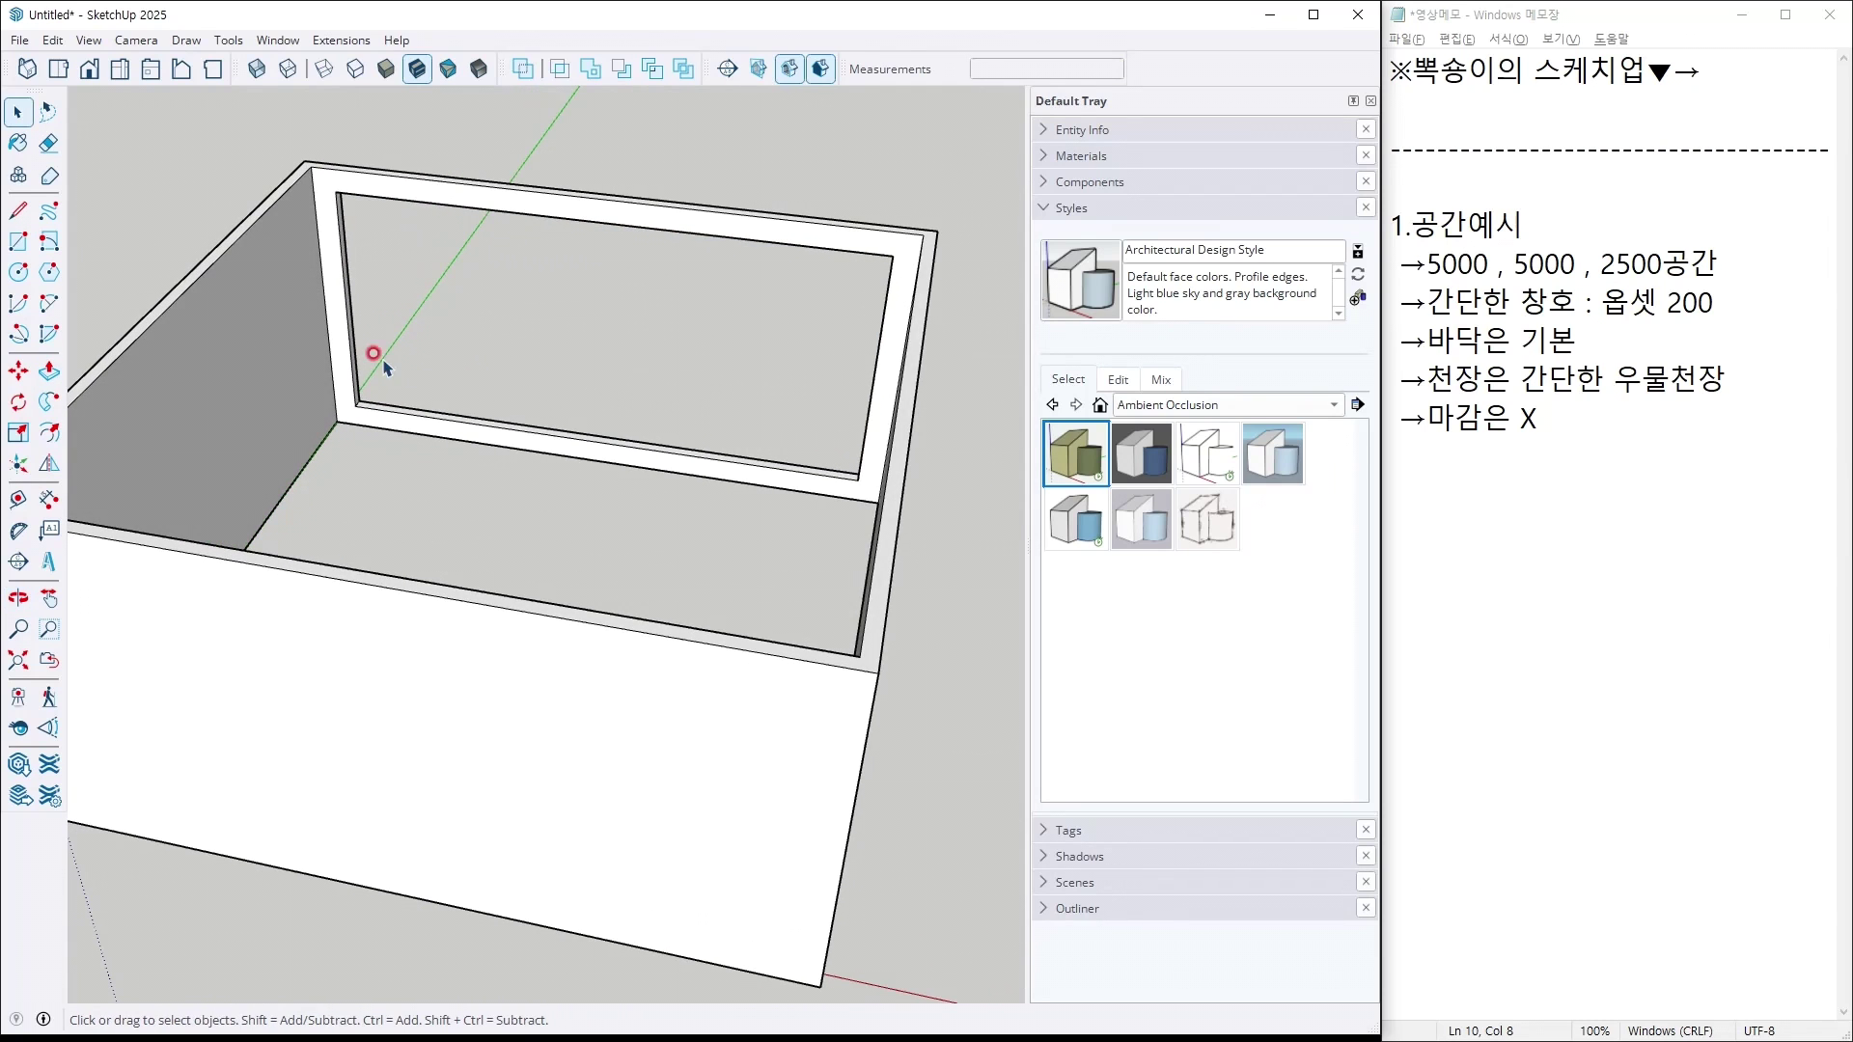
{"action": "triple_click", "coordinate": [246, 331]}
{"action": "right_click", "coordinate": [258, 328]}
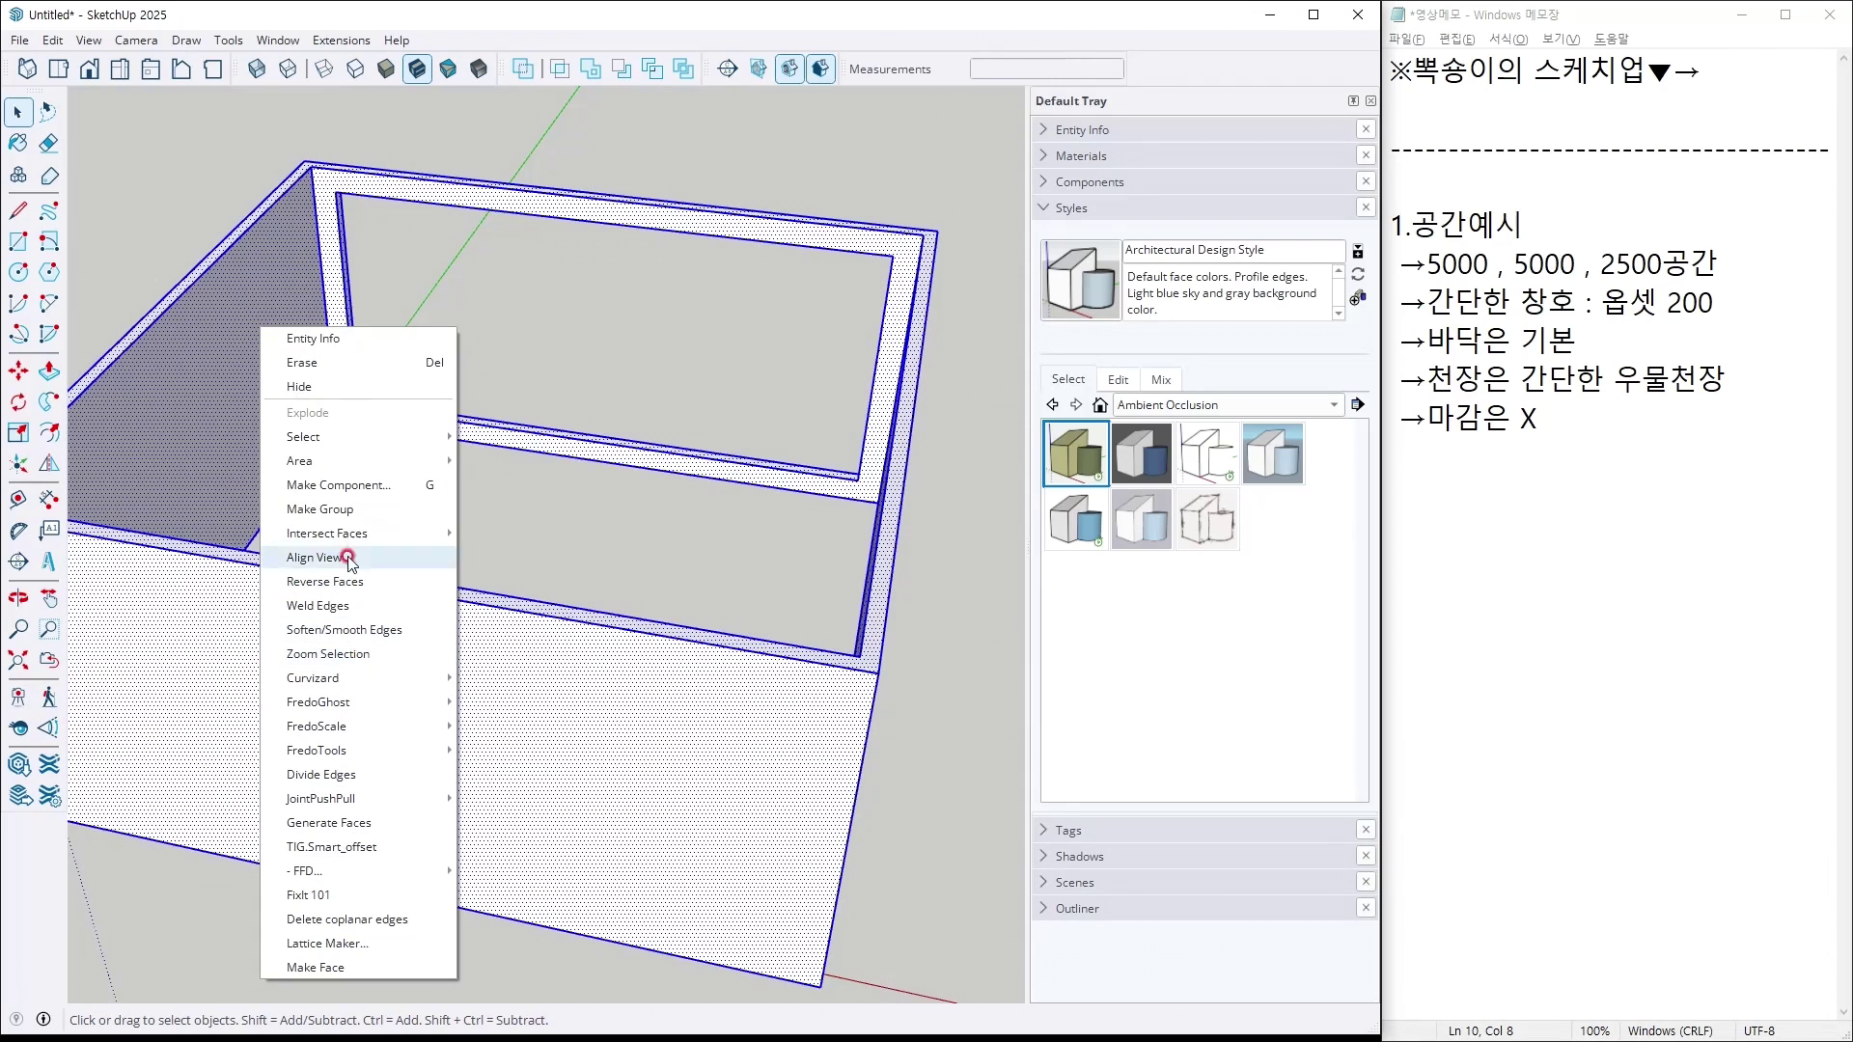
{"action": "left_click", "coordinate": [341, 514]}
Draw a rectangle corner to corner across the window opening and clear the wall group from view.
{"action": "key", "text": "r"}
{"action": "left_click", "coordinate": [336, 192]}
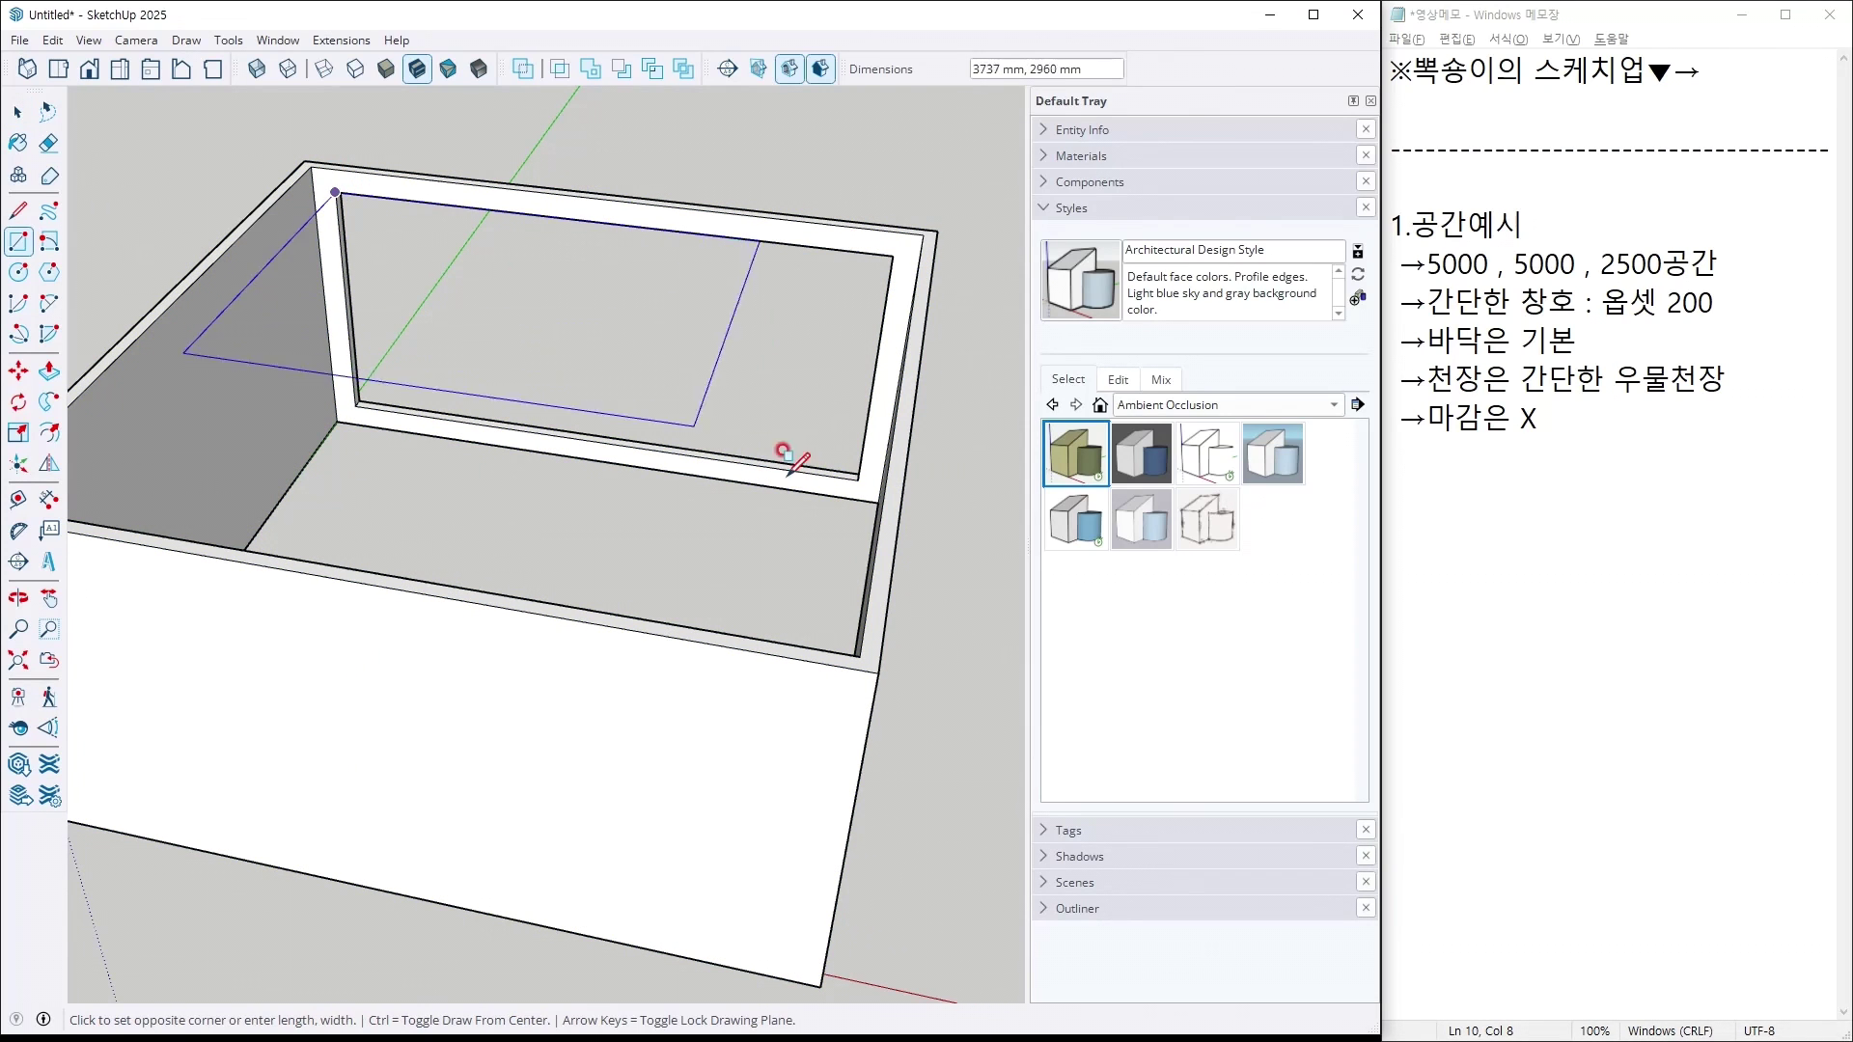
{"action": "left_click", "coordinate": [858, 478]}
{"action": "key", "text": "space"}
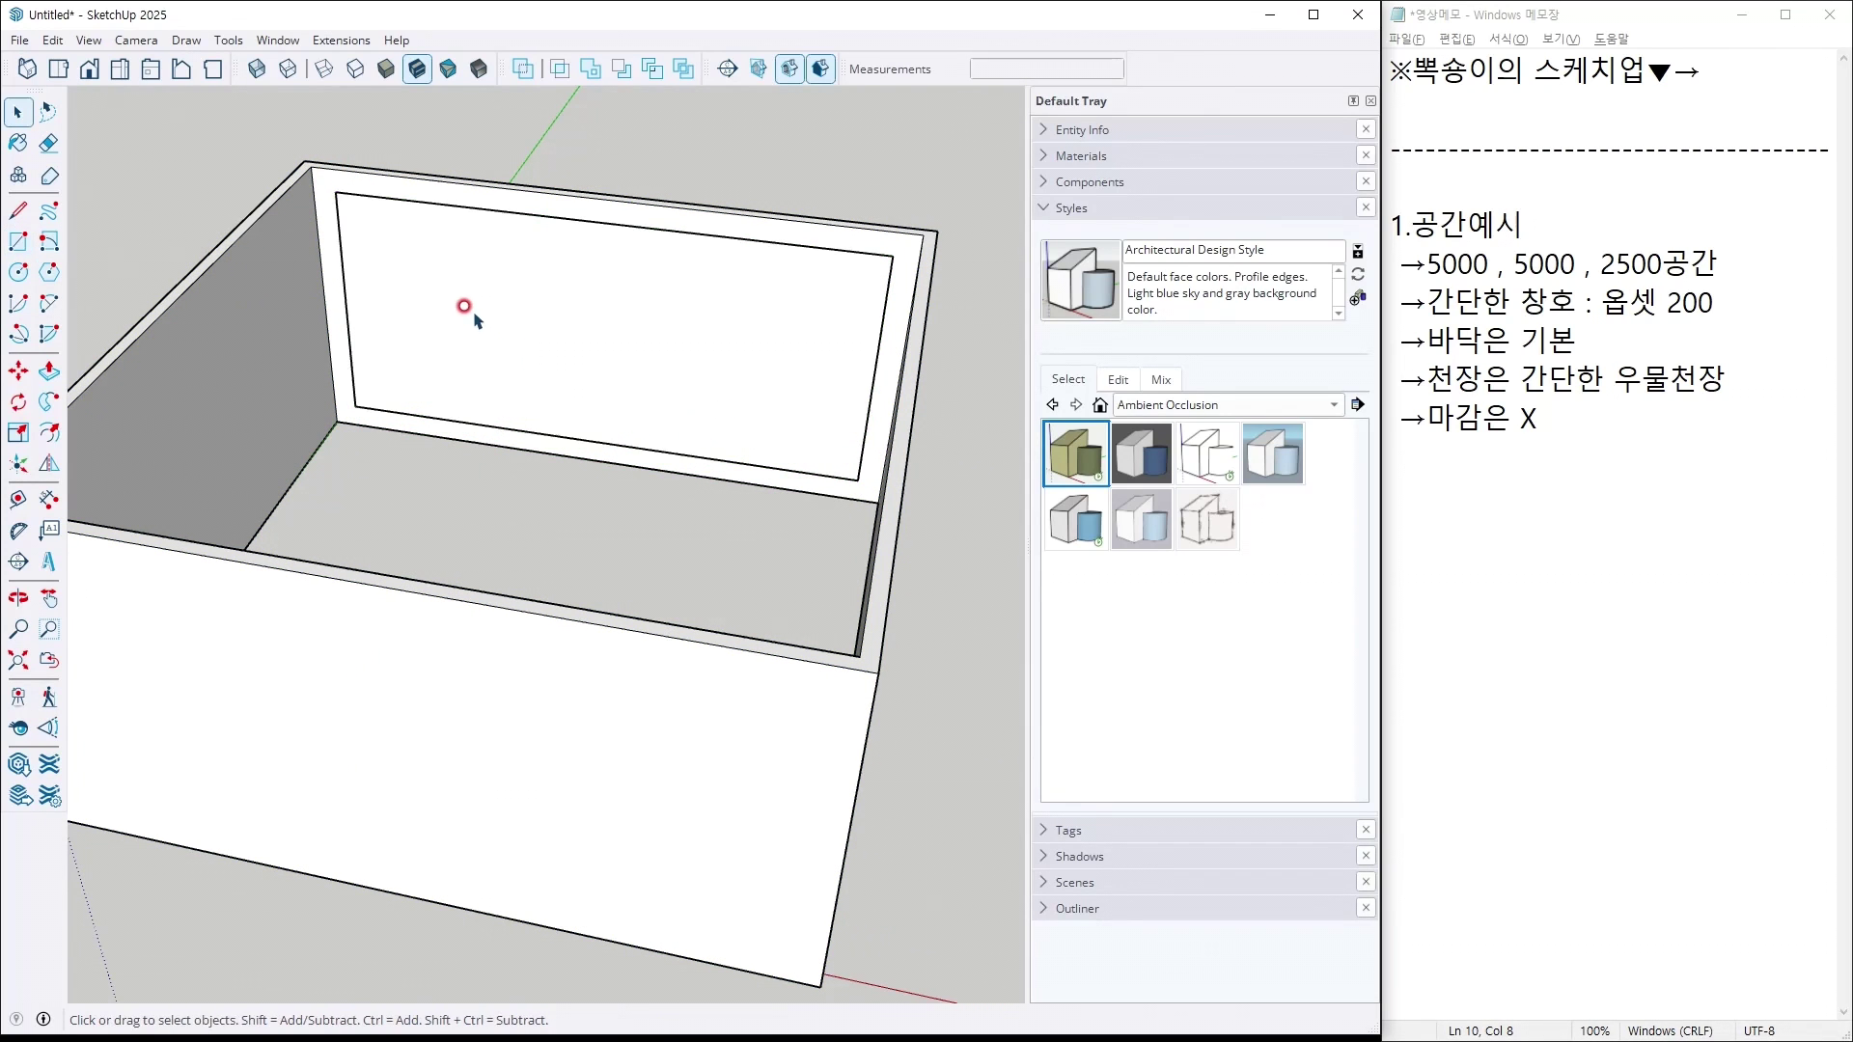
{"action": "left_click", "coordinate": [299, 258]}
{"action": "key", "text": "Delete"}
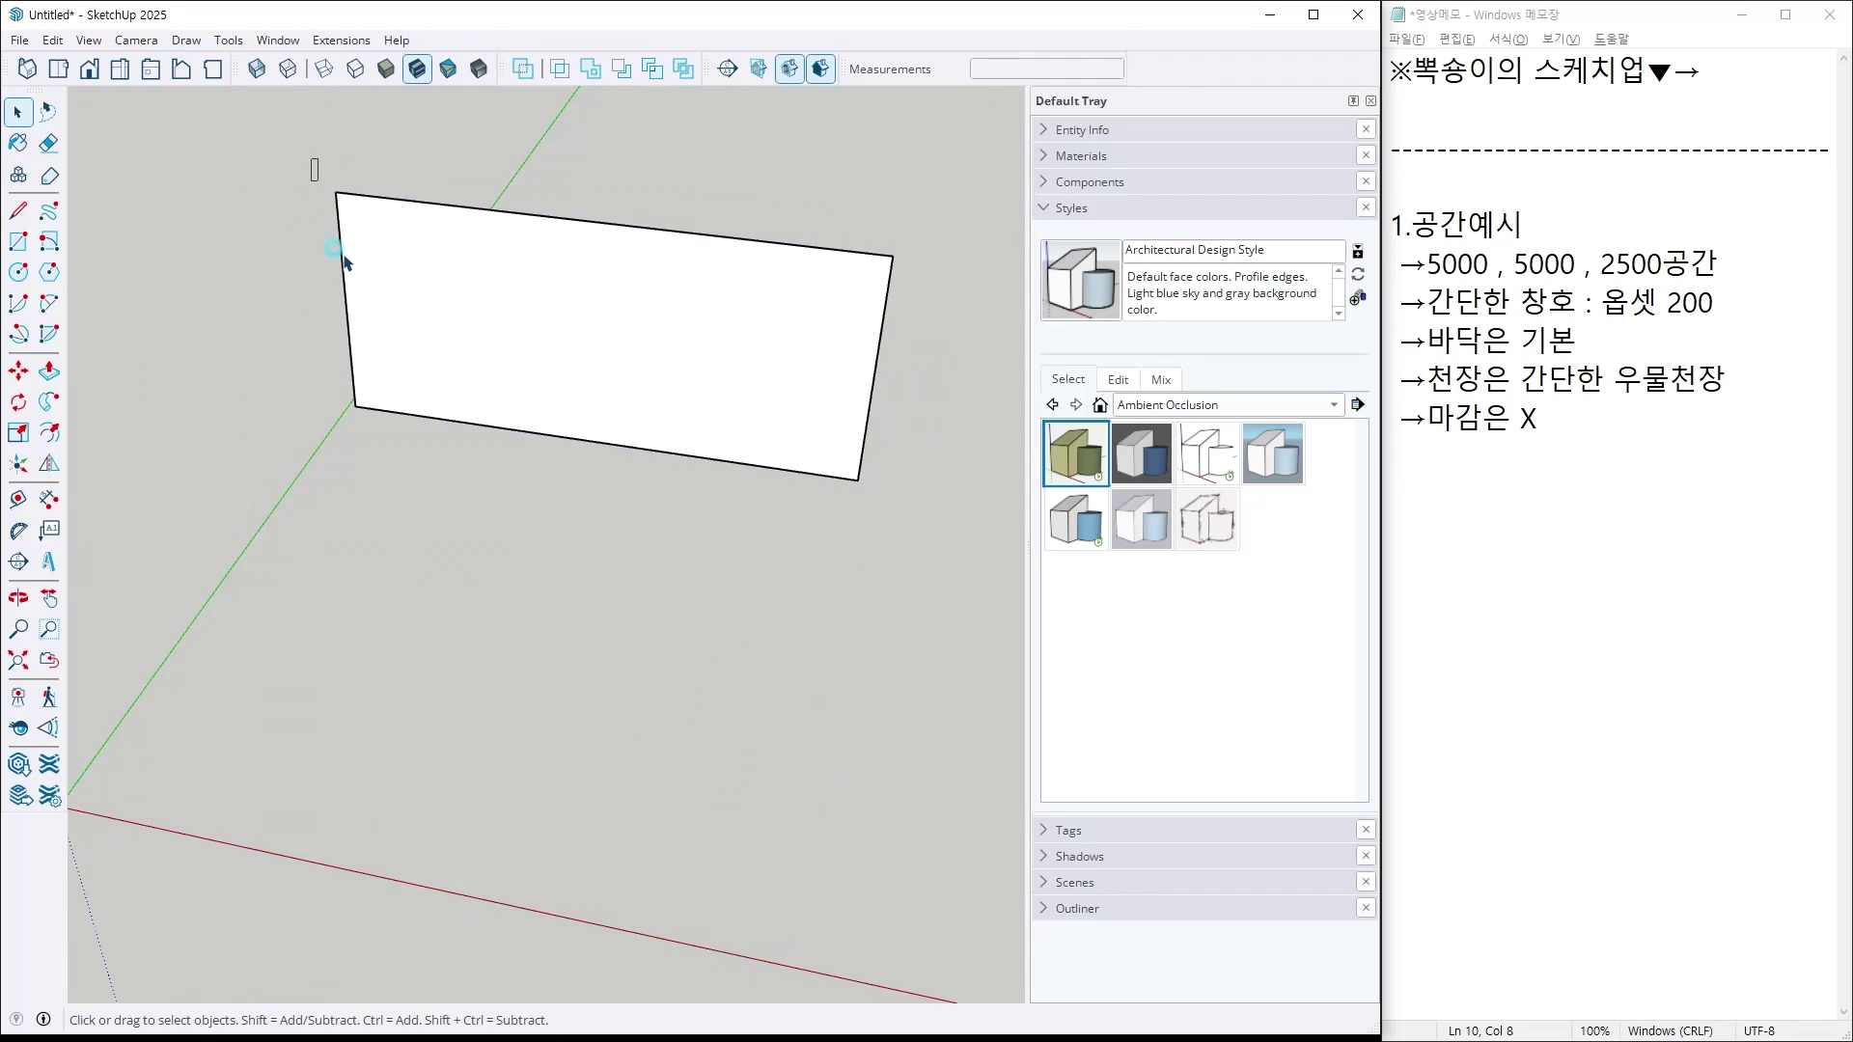
Copy the window face's left vertical edge to its right edge and divide the span by 4 to make four equal panels.
{"action": "left_click", "coordinate": [342, 257]}
{"action": "key", "text": "m"}
{"action": "key", "text": "ctrl"}
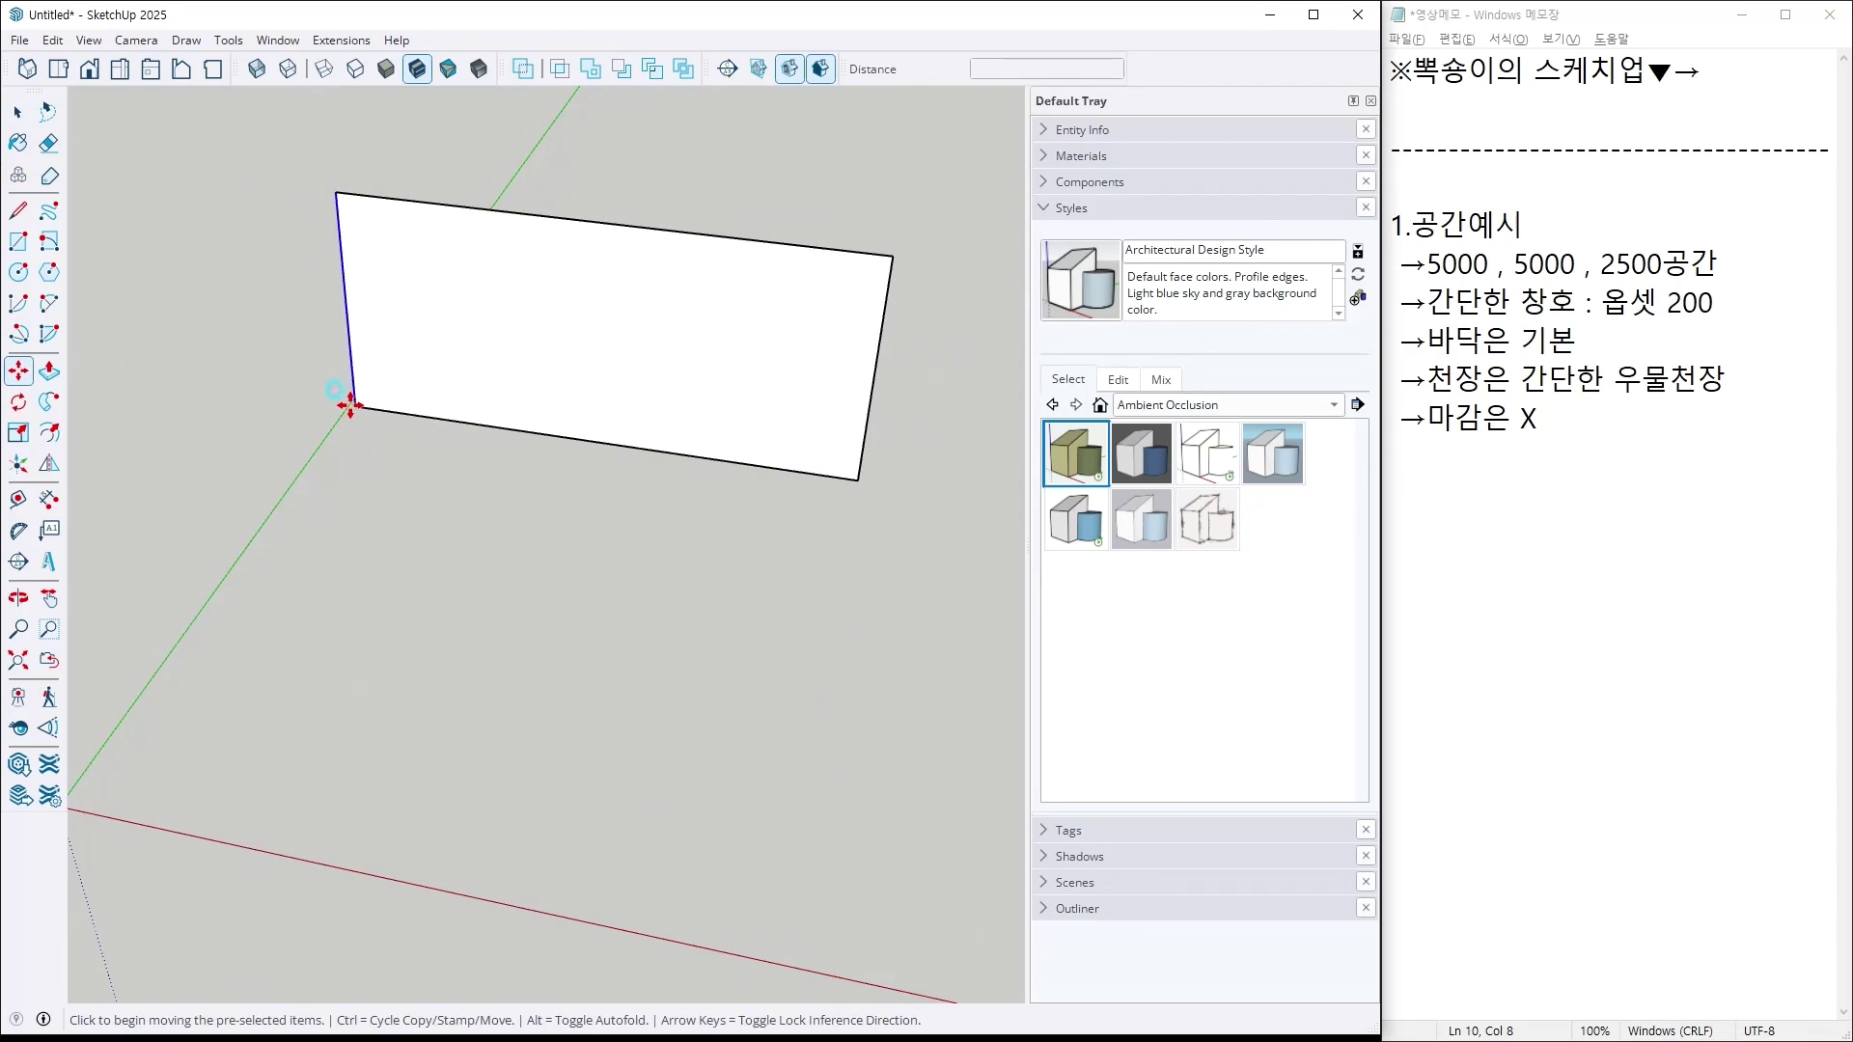
{"action": "left_click", "coordinate": [355, 407]}
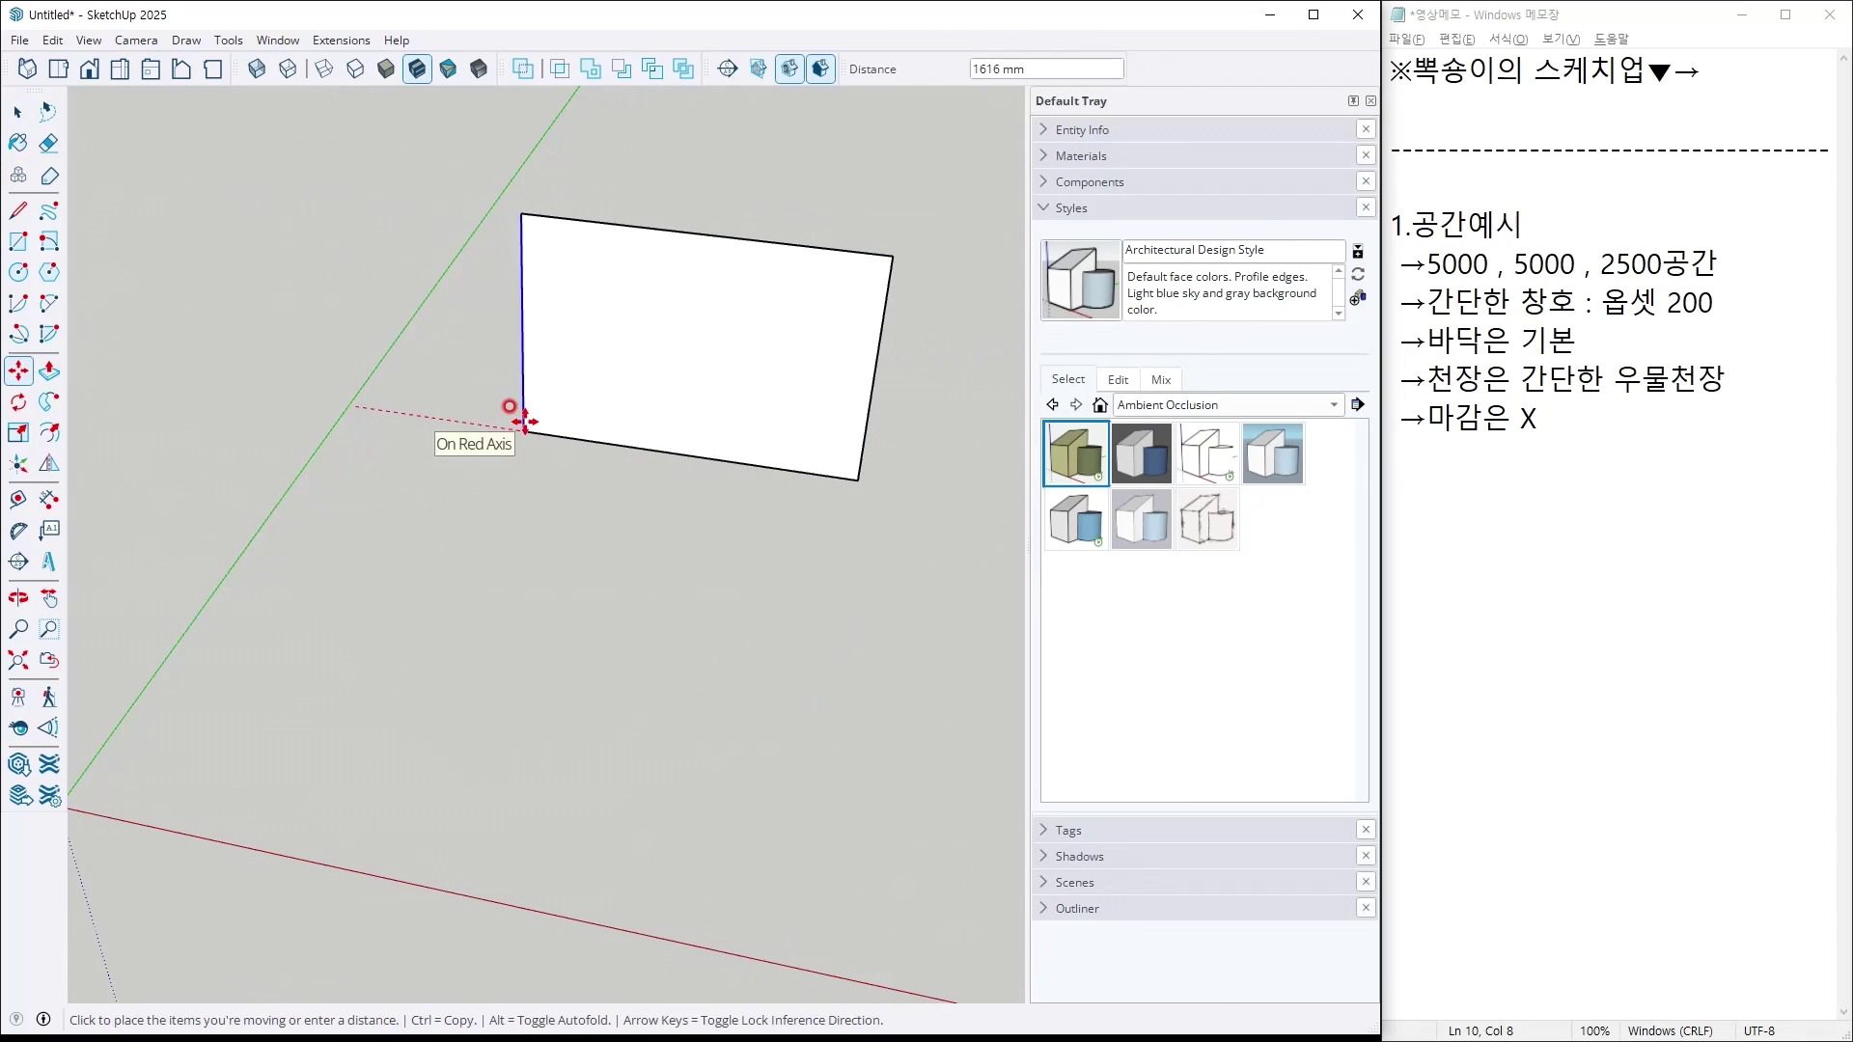
{"action": "left_click", "coordinate": [858, 479]}
{"action": "type", "text": "/4"}
{"action": "key", "text": "Return"}
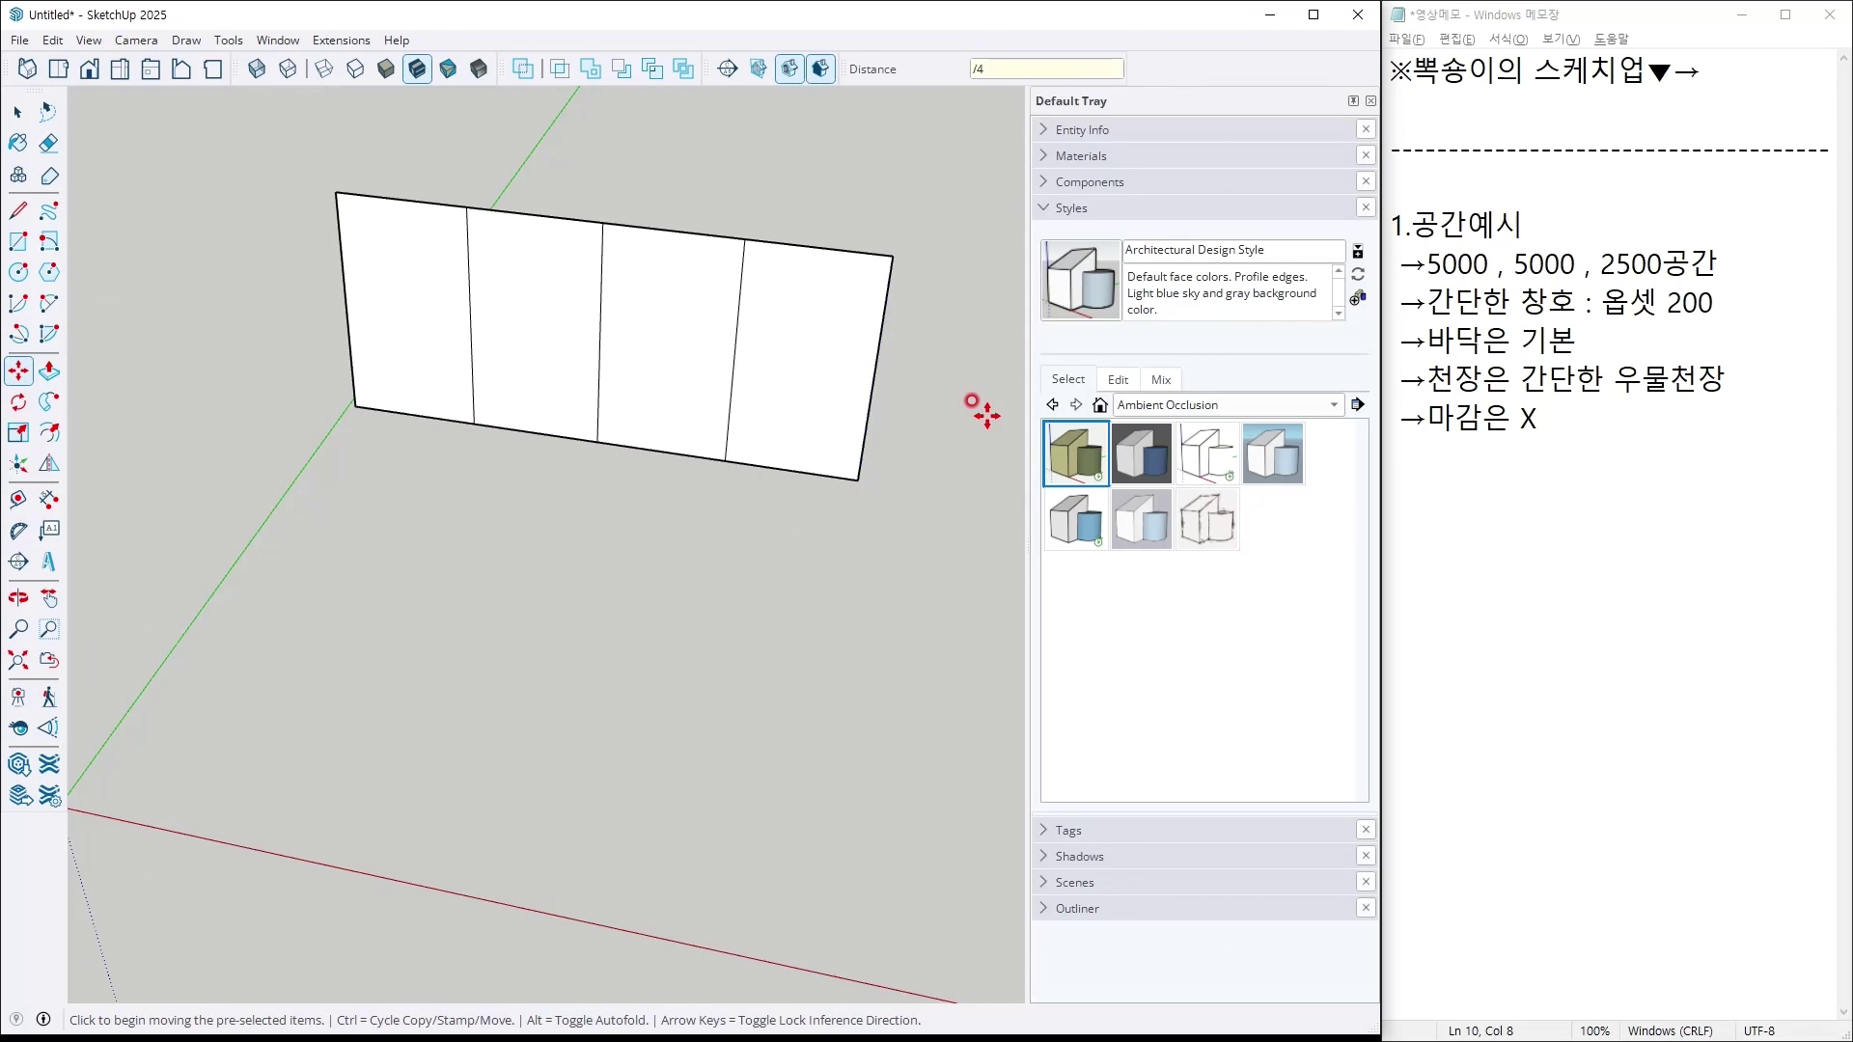
{"action": "key", "text": "space"}
{"action": "middle_click_drag", "start_coordinate": [907, 401], "coordinate": [910, 550]}
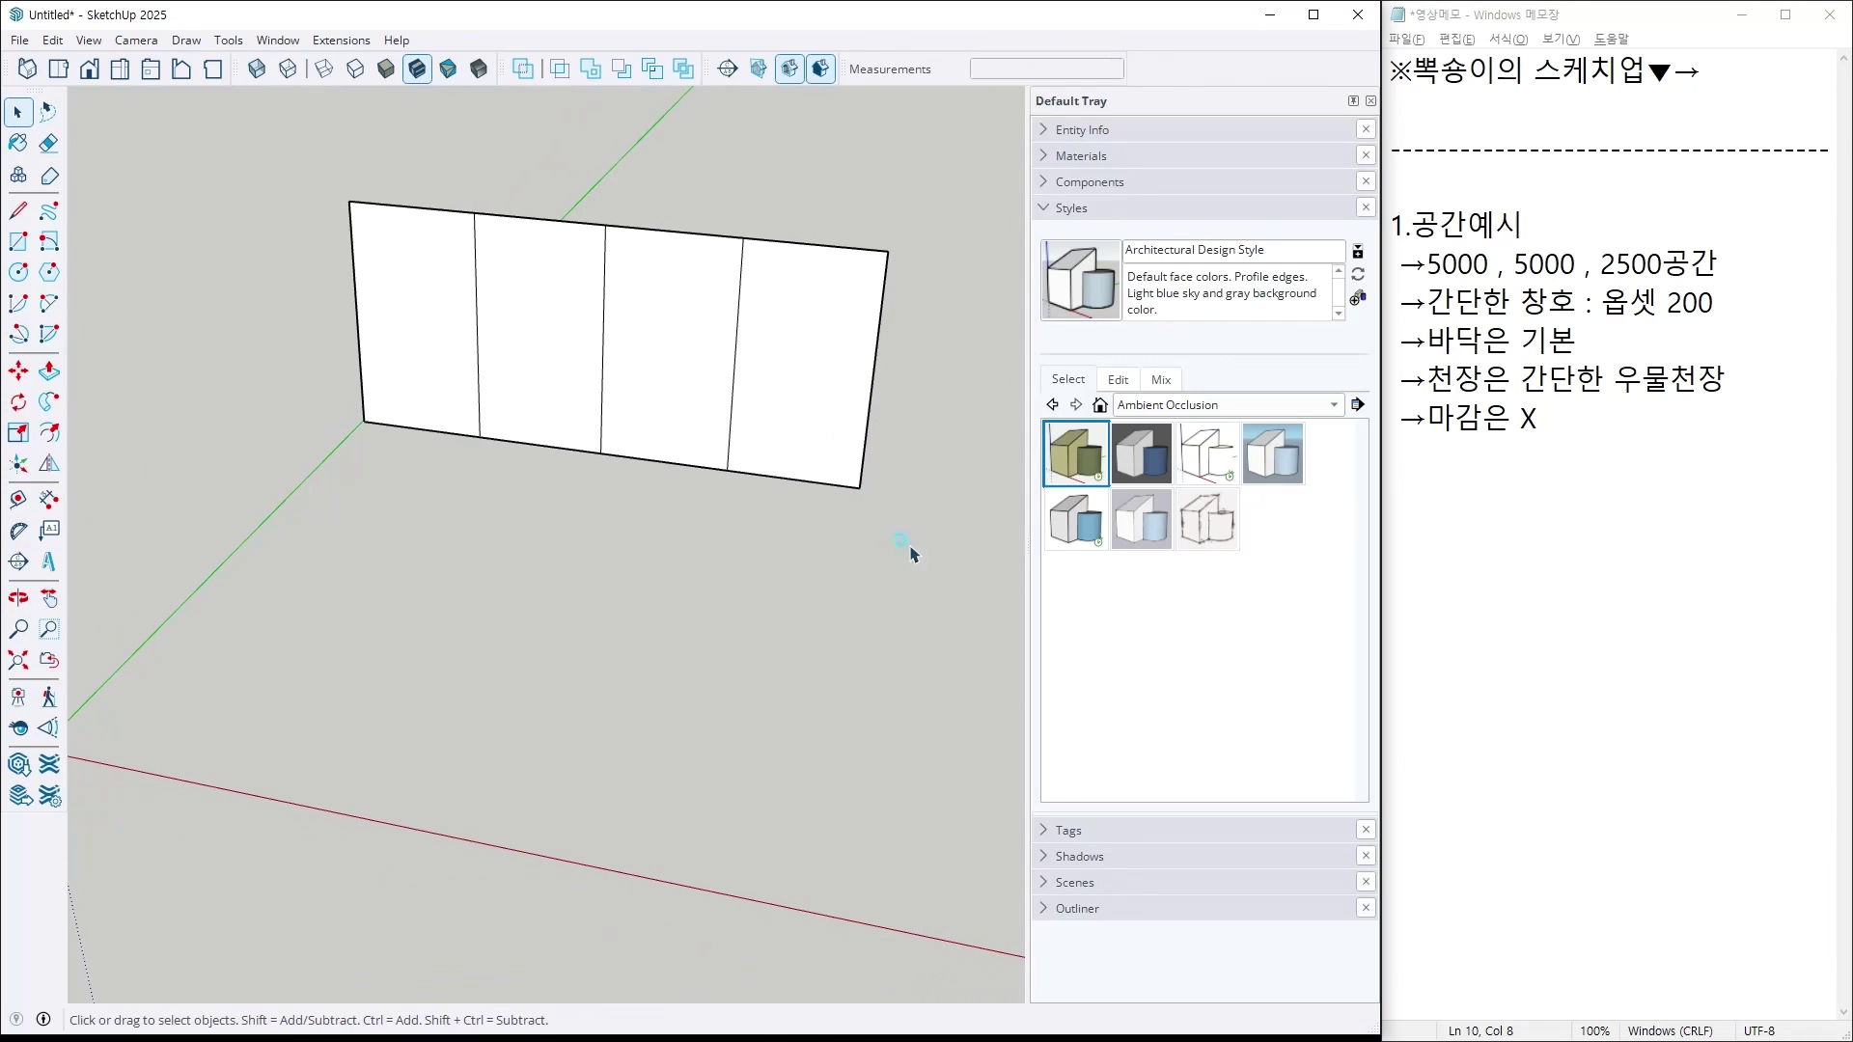
Run Lattice Maker on all four window panels with width 40, depth 100, pane inset 40 and pane thickness 20.
{"action": "key", "text": "ctrl+a"}
{"action": "right_click", "coordinate": [525, 276]}
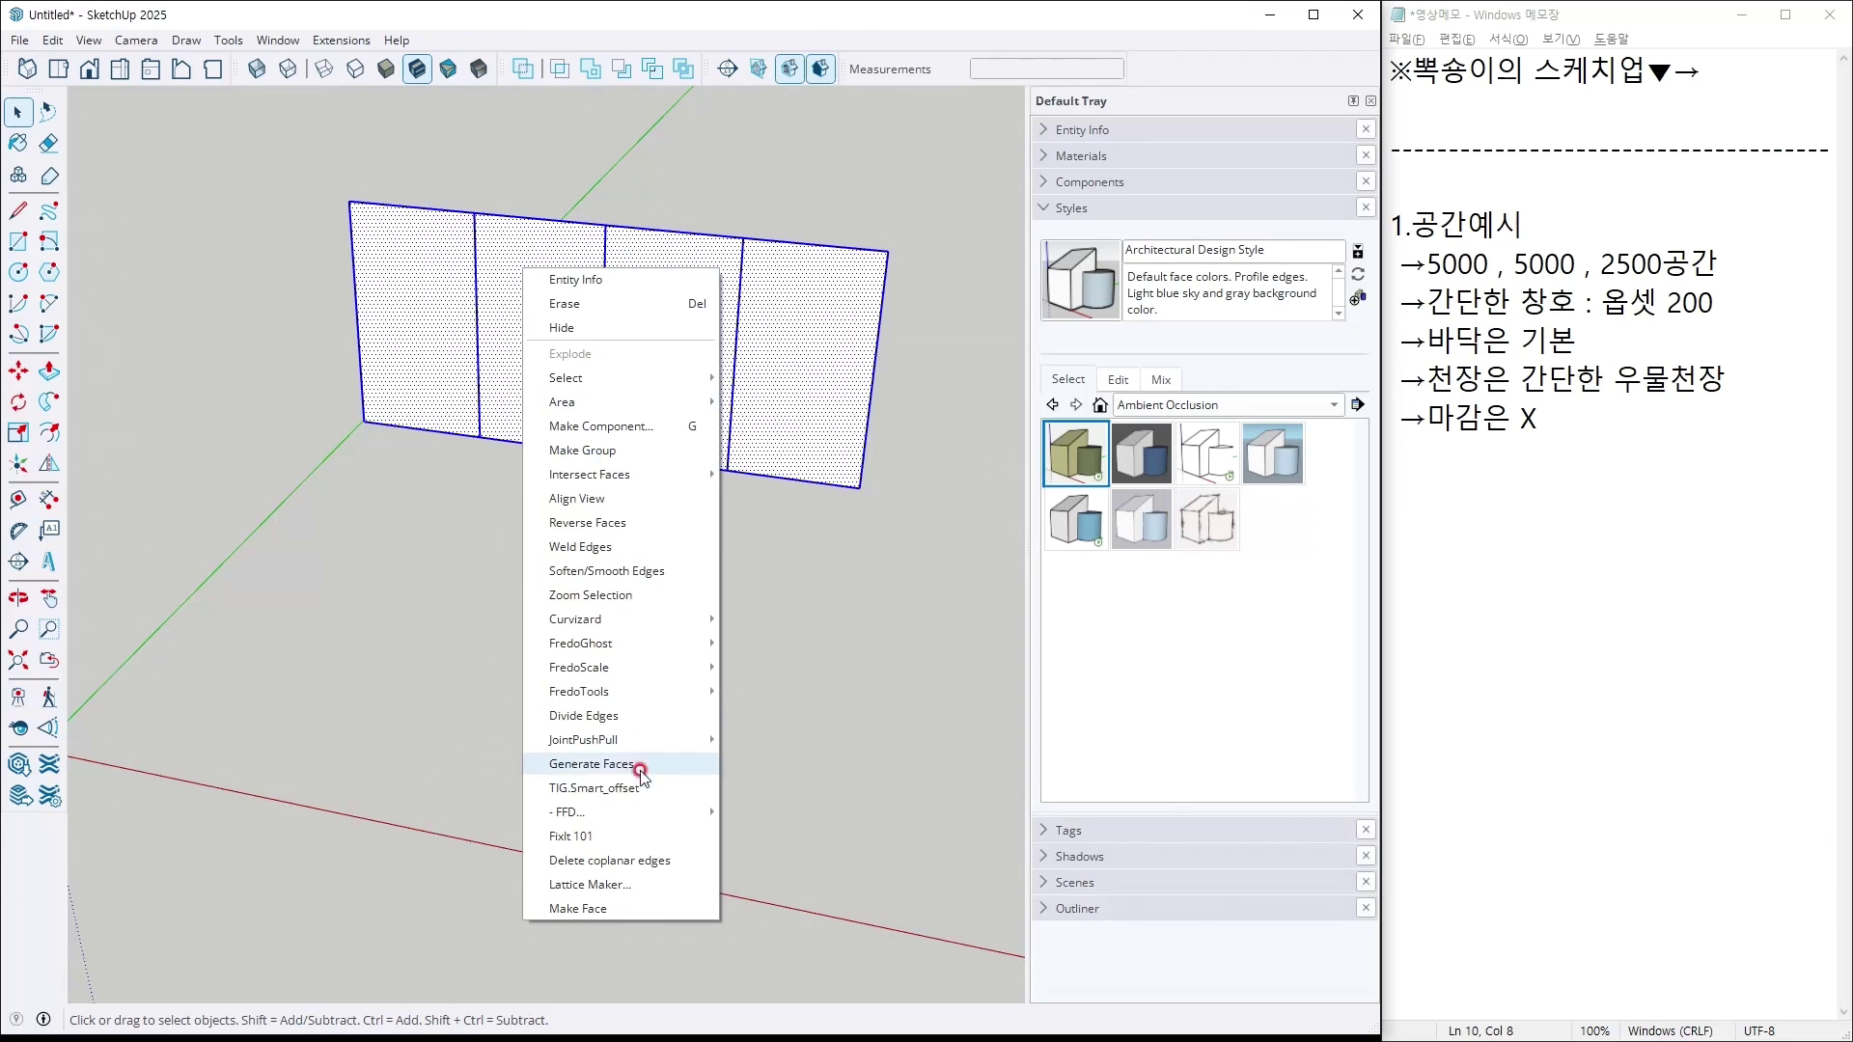
{"action": "left_click", "coordinate": [608, 881]}
{"action": "type", "text": "400"}
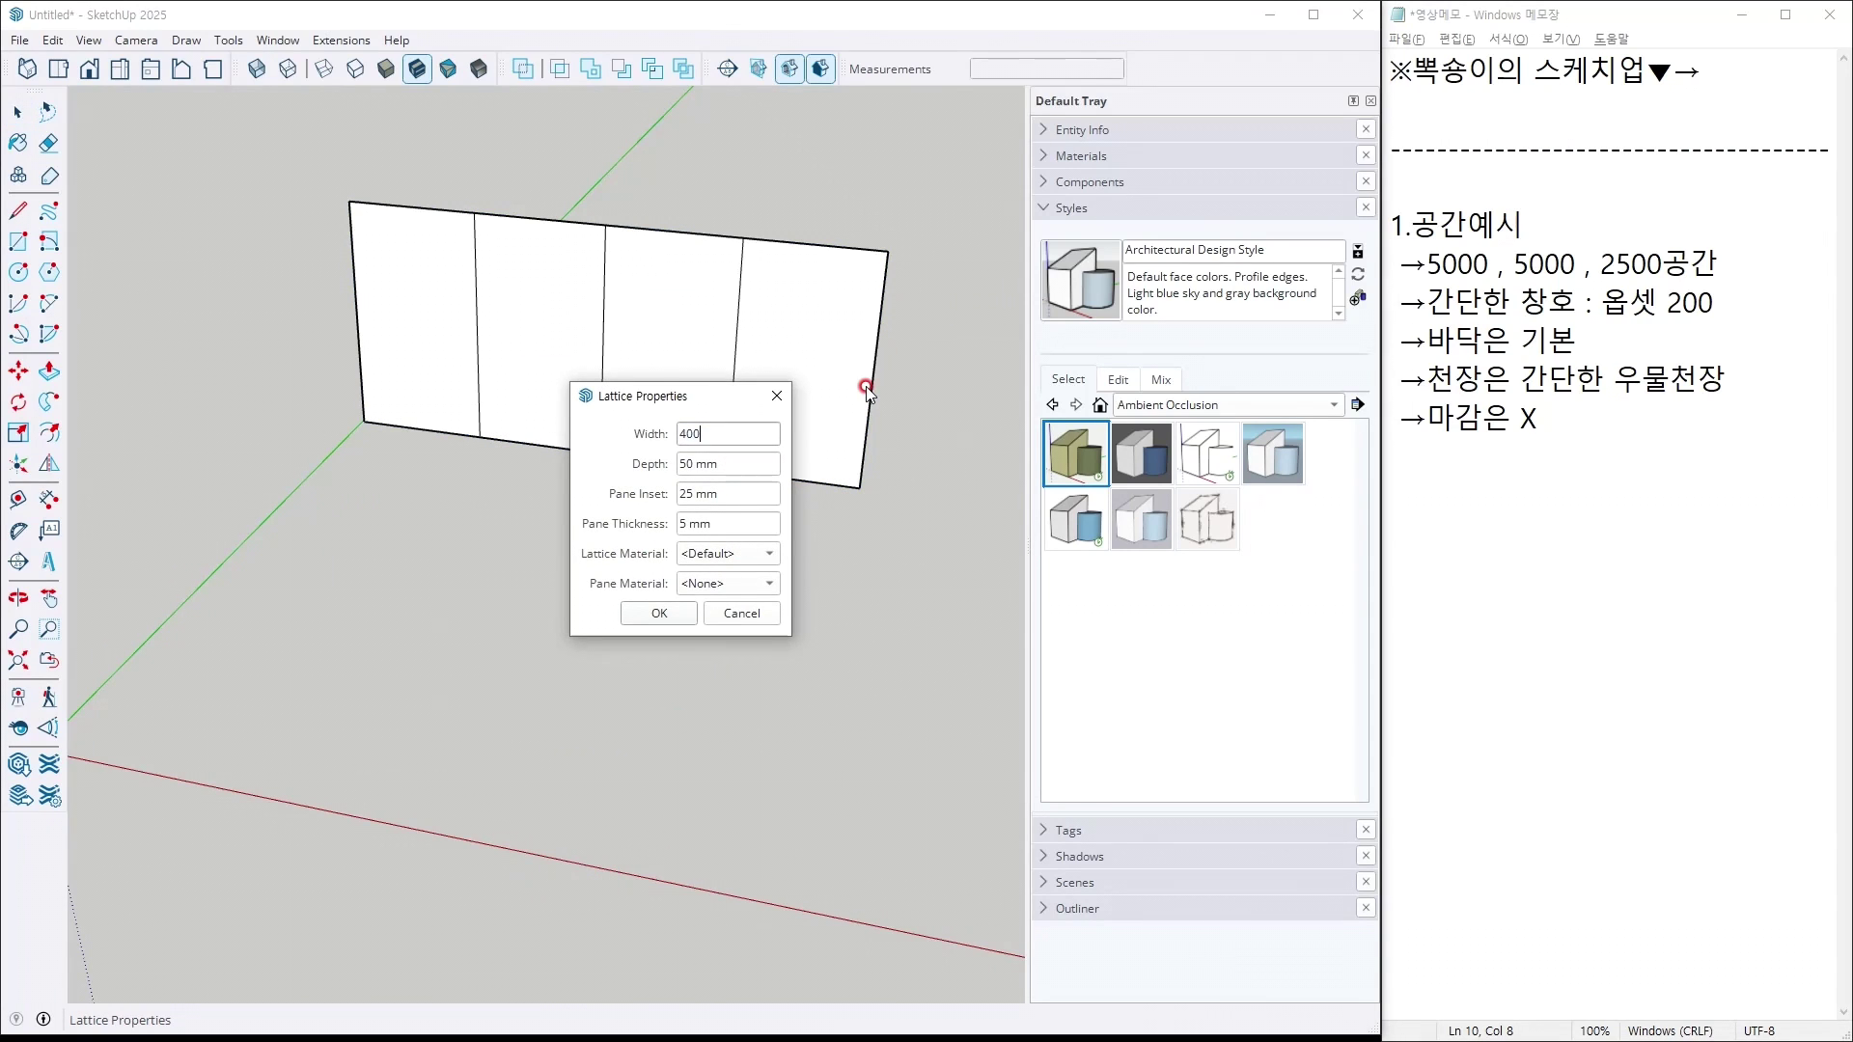
{"action": "key", "text": "Tab"}
{"action": "key", "text": "Tab"}
{"action": "key", "text": "Tab"}
{"action": "key", "text": "shift+Tab"}
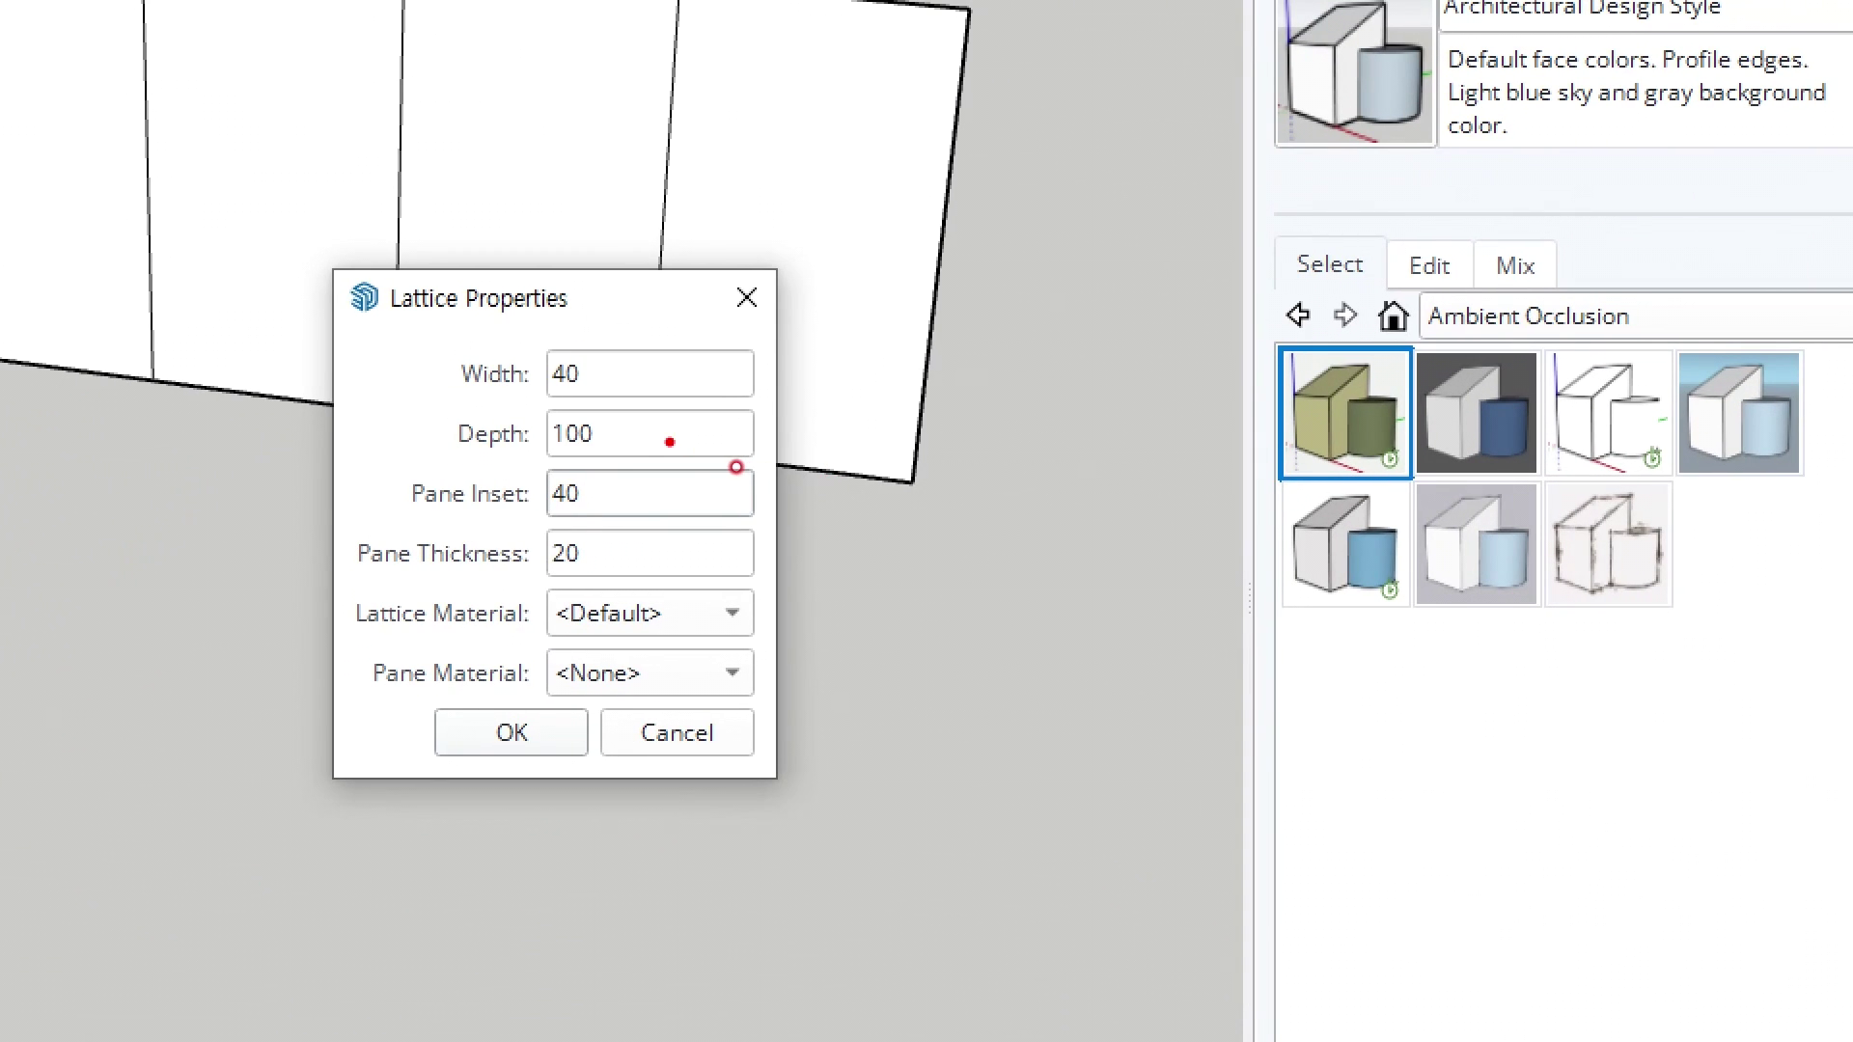
{"action": "mouse_move", "coordinate": [660, 440]}
{"action": "left_mouse_down"}
{"action": "mouse_move", "coordinate": [629, 452]}
{"action": "mouse_move", "coordinate": [606, 418]}
{"action": "mouse_move", "coordinate": [611, 470]}
{"action": "left_mouse_up"}
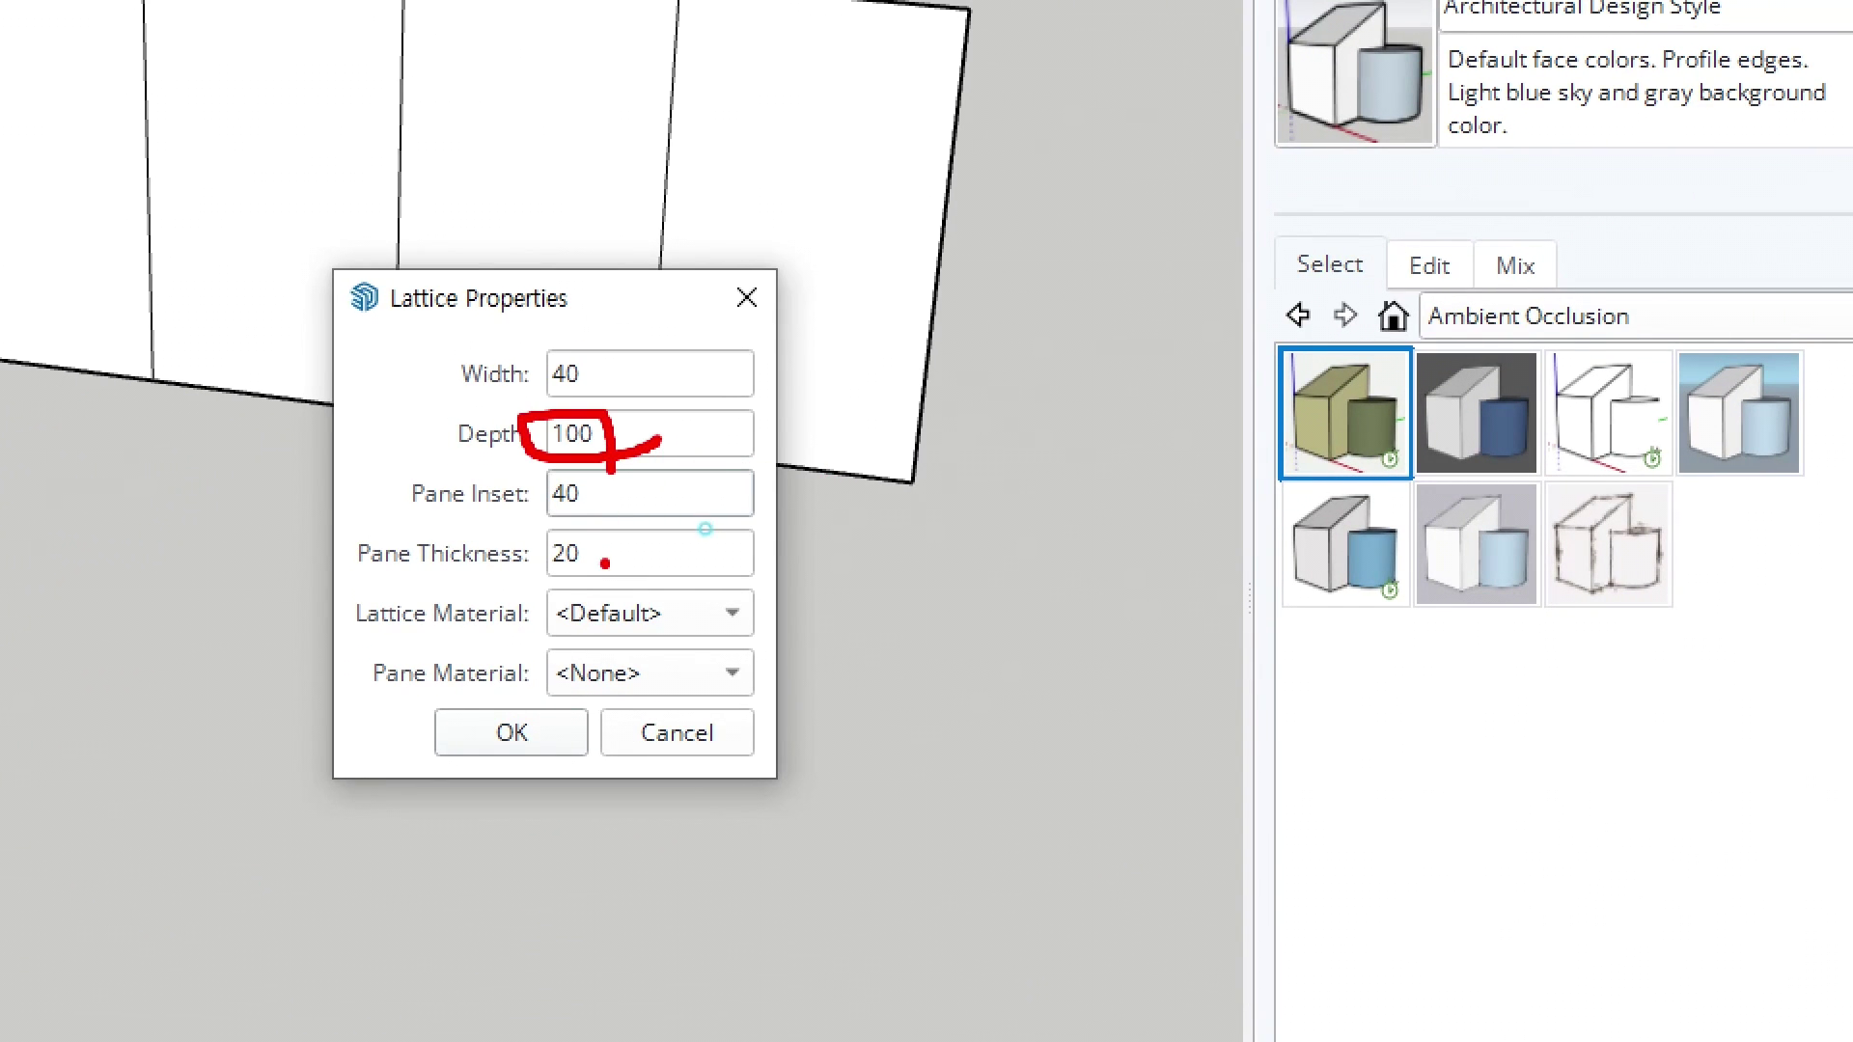
{"action": "left_click_drag", "start_coordinate": [605, 563], "coordinate": [576, 554]}
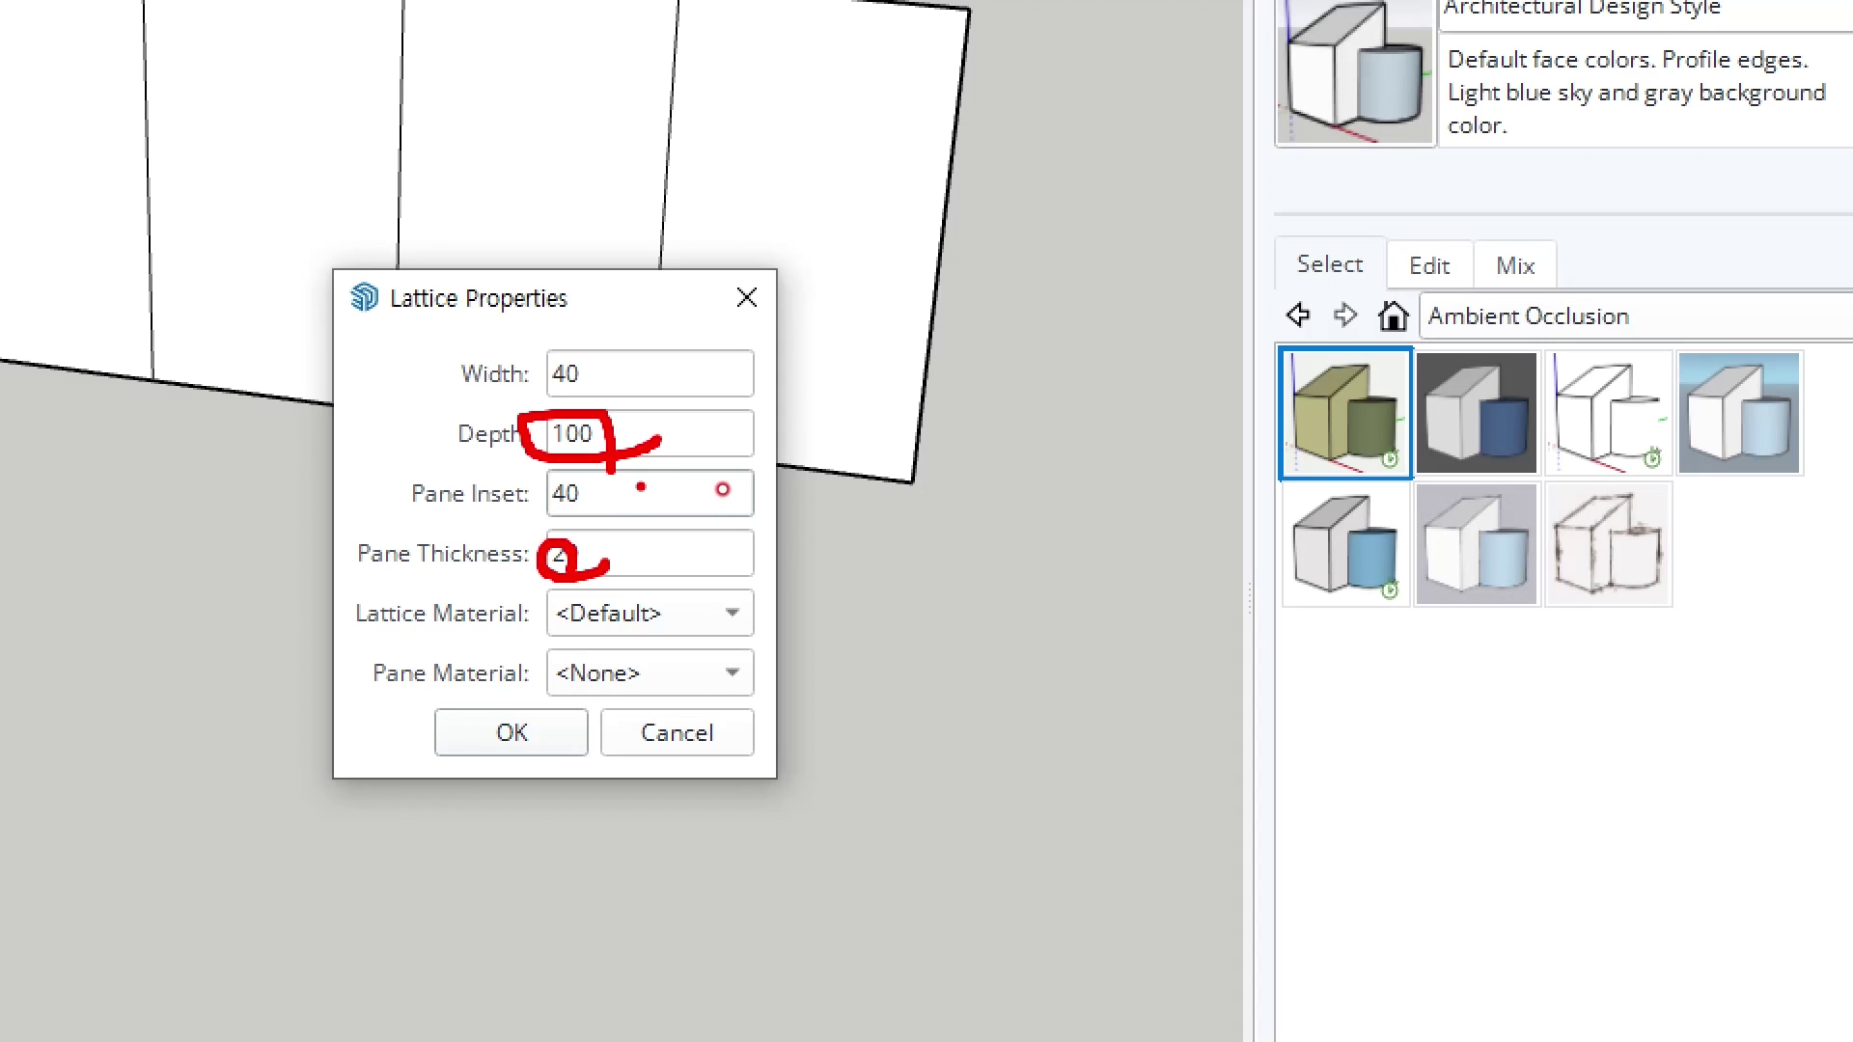
{"action": "left_click_drag", "start_coordinate": [640, 487], "coordinate": [596, 523]}
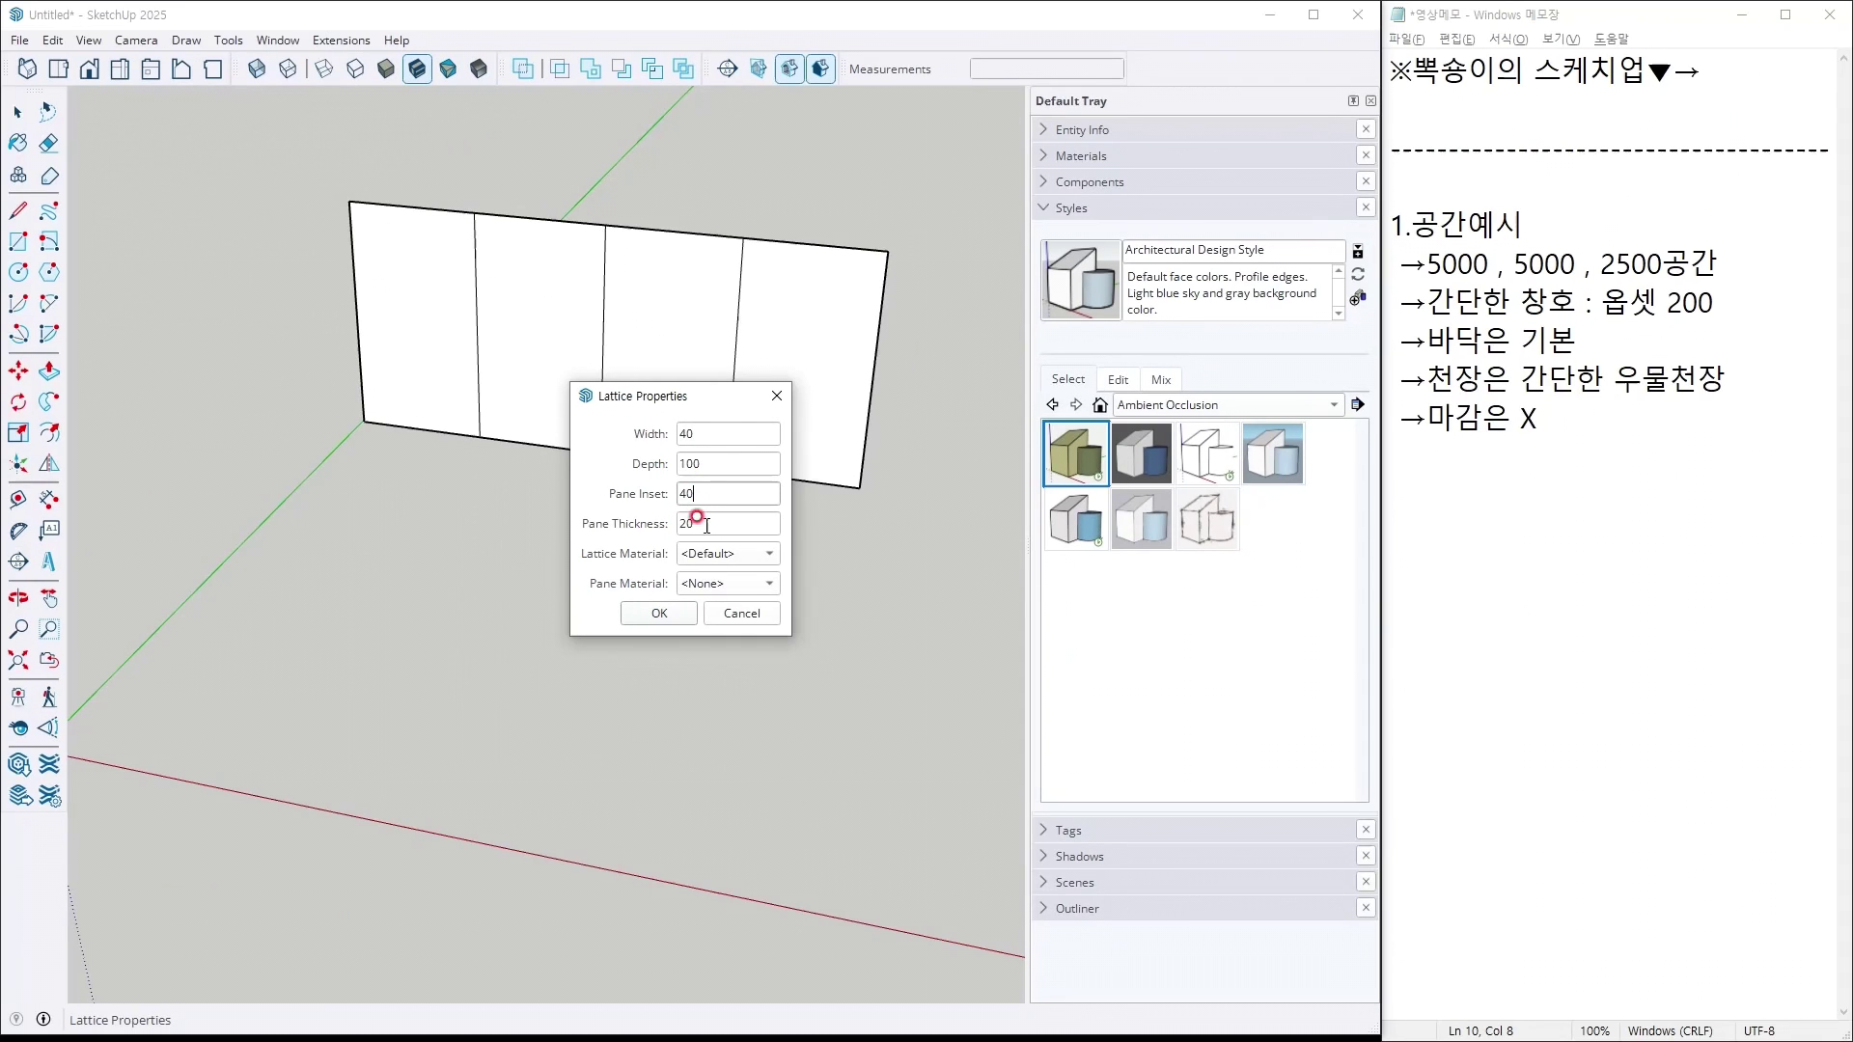
Choose Gray as the lattice material and 'Glass' as the pane material, and generate the window frame.
{"action": "left_click", "coordinate": [706, 564]}
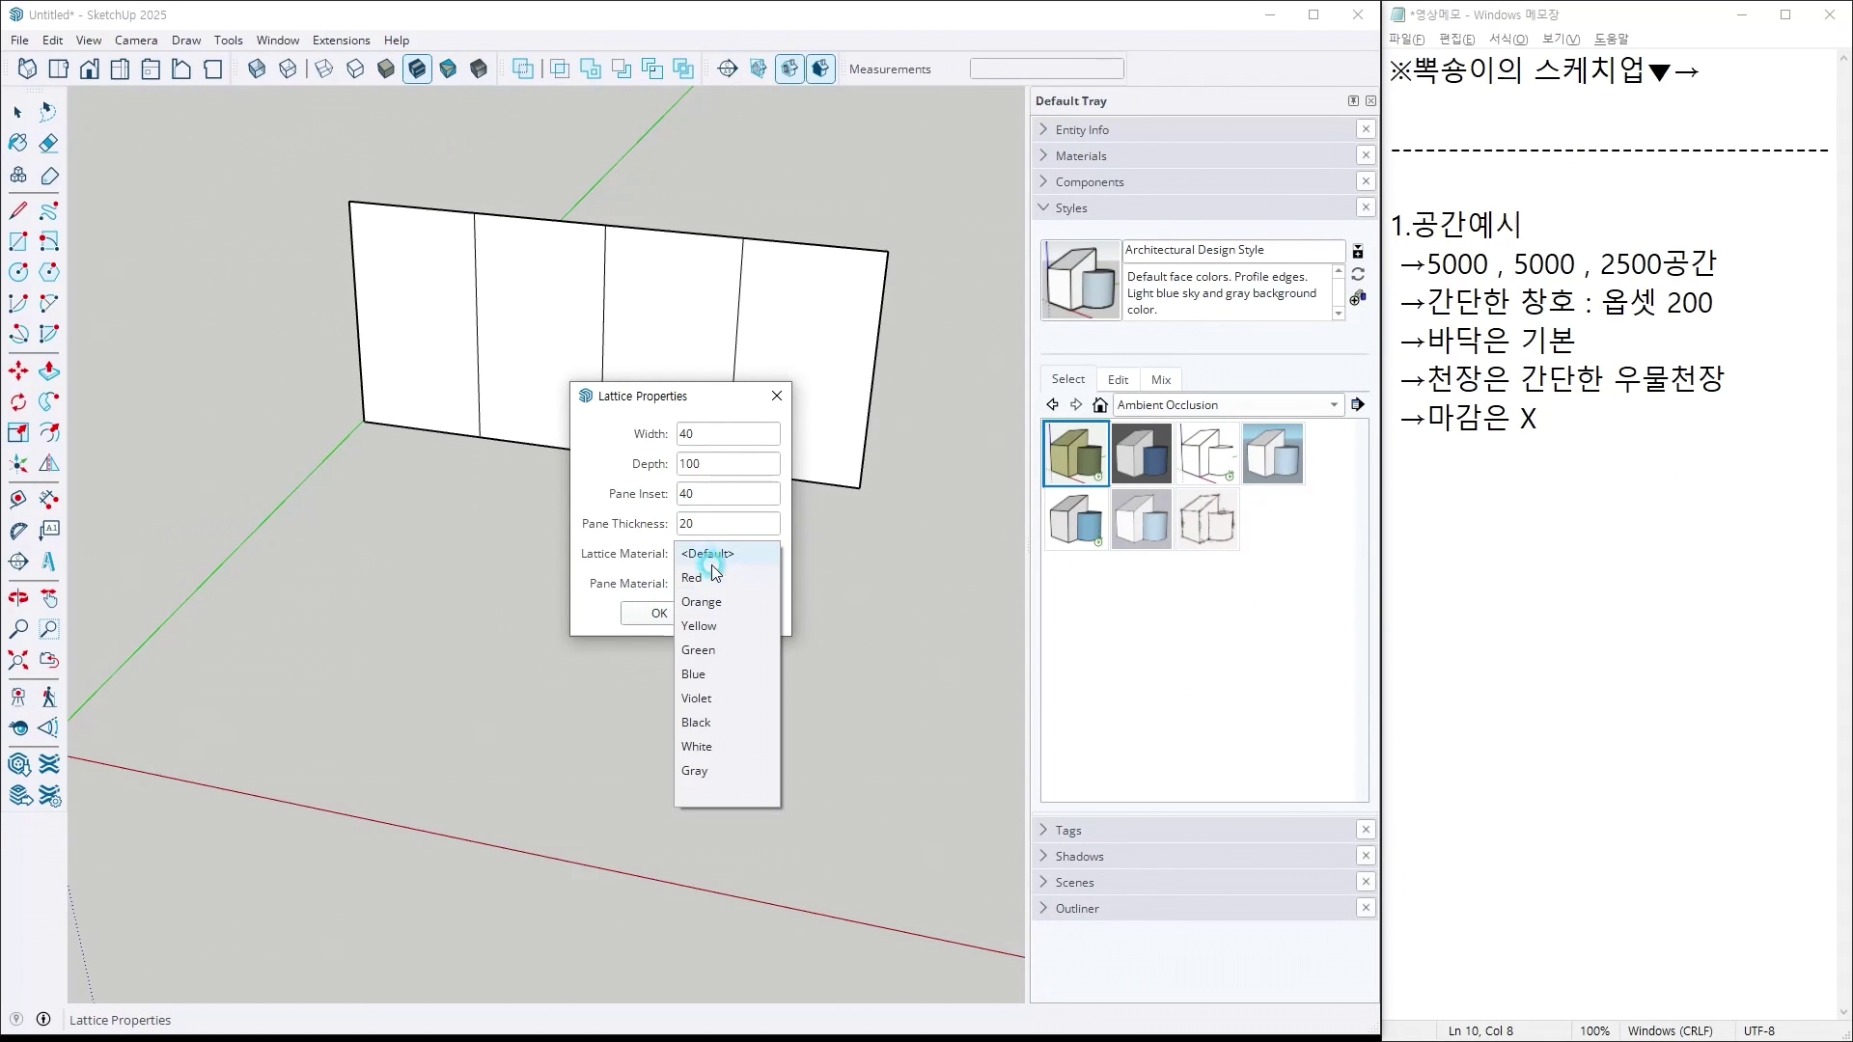
{"action": "left_click", "coordinate": [696, 771]}
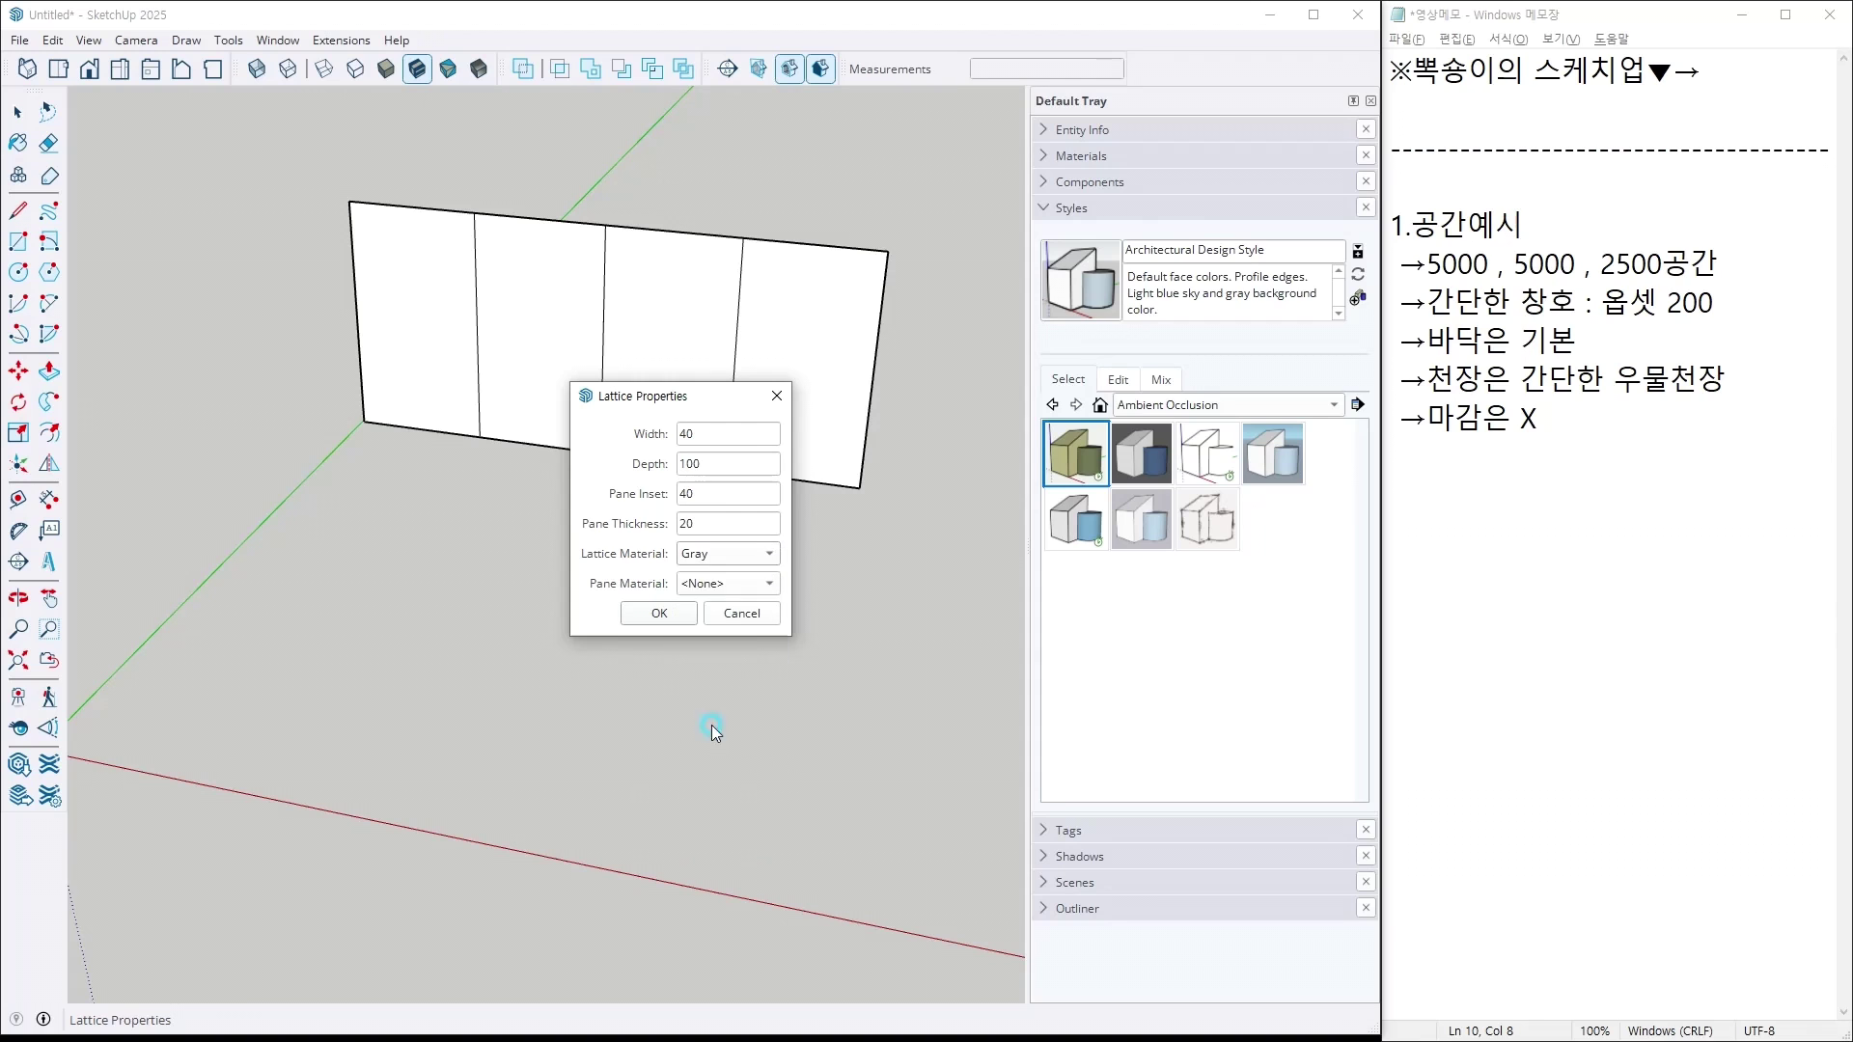
{"action": "left_click", "coordinate": [727, 584]}
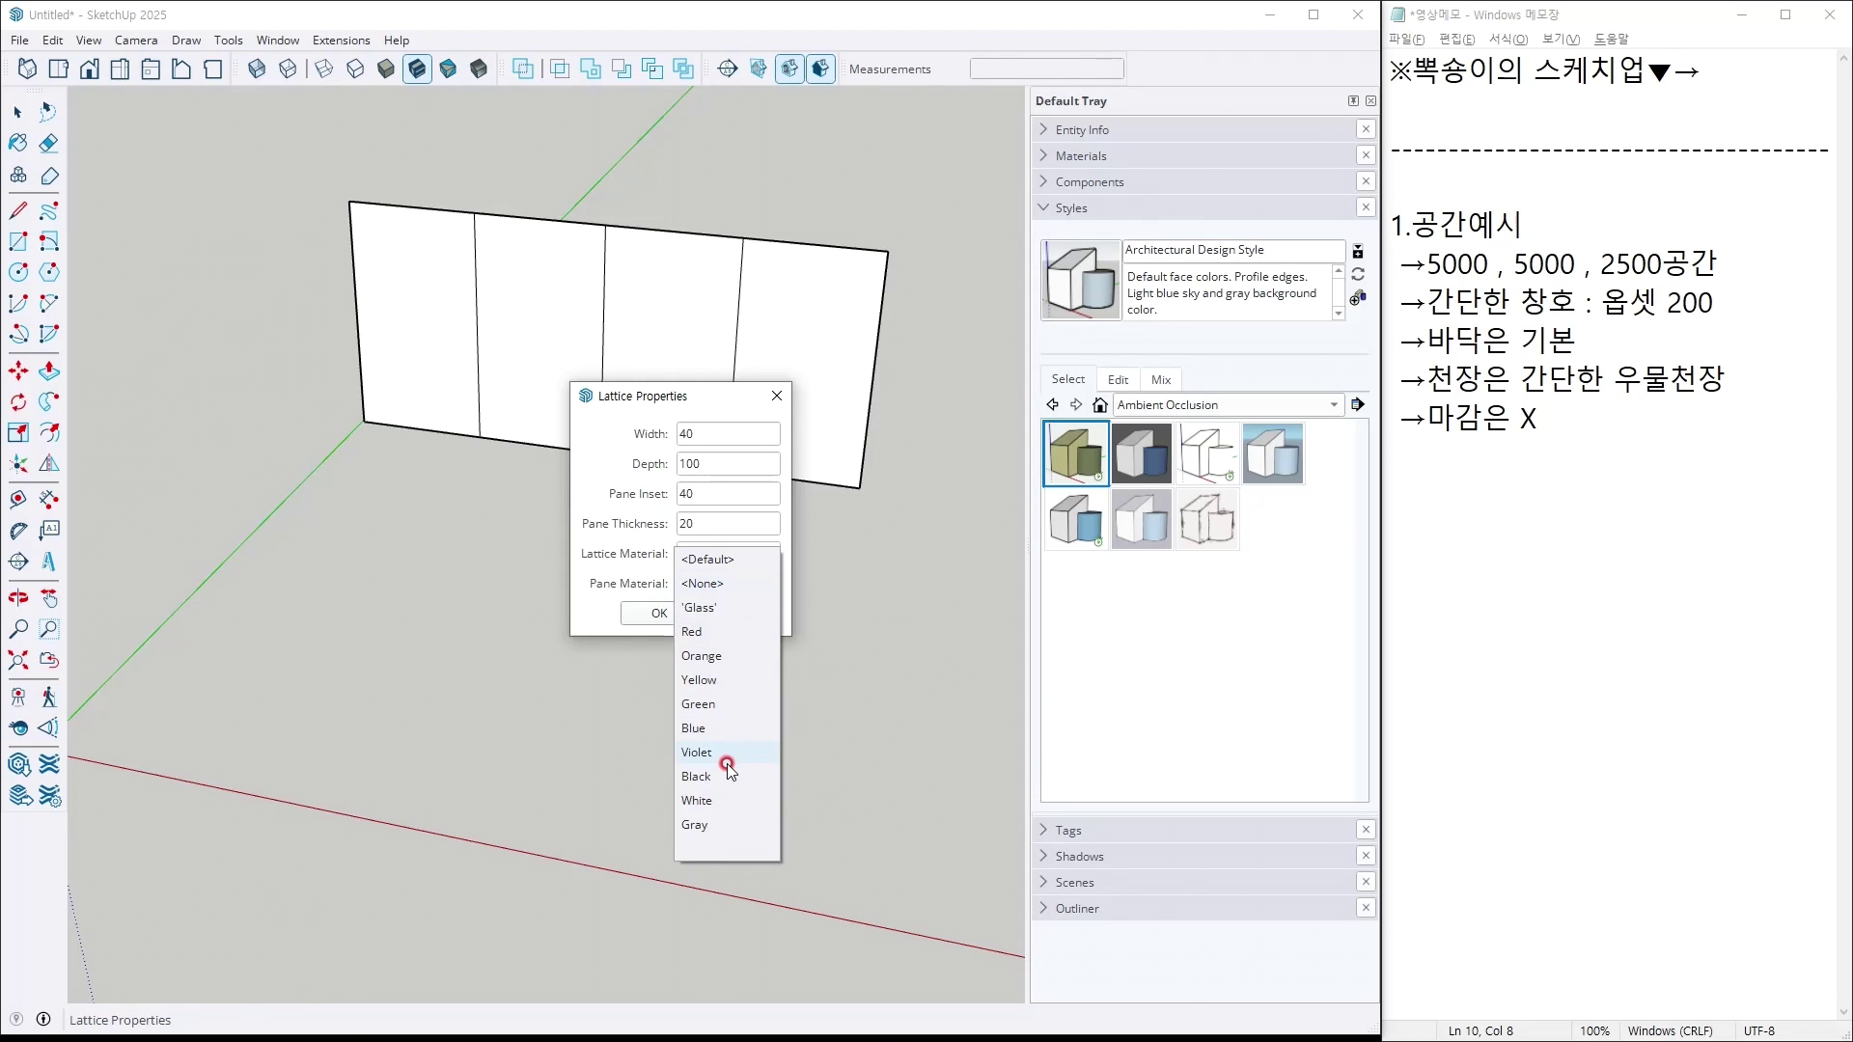
{"action": "left_click", "coordinate": [699, 607]}
{"action": "left_click", "coordinate": [661, 611]}
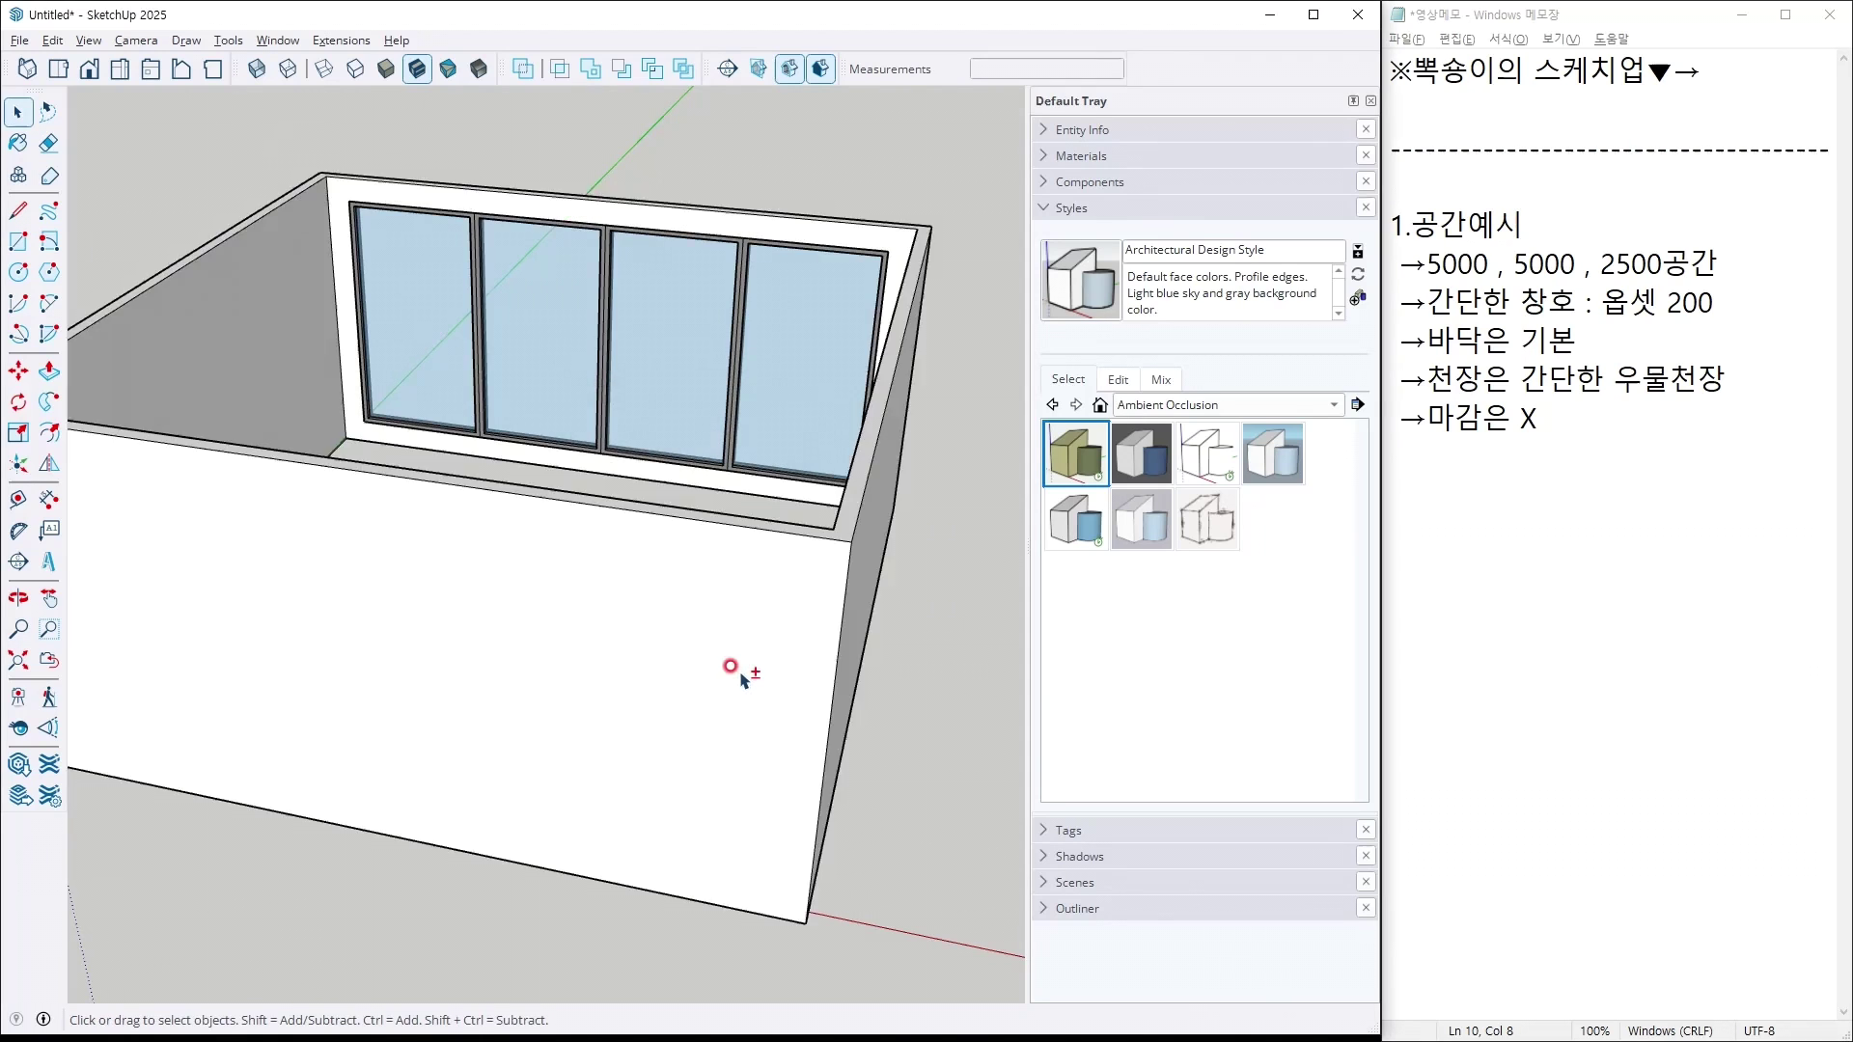
Draw a corner-to-corner rectangle across the room's underside, extrude it 100 mm as the floor slab and group it.
{"action": "middle_click_drag", "start_coordinate": [642, 533], "coordinate": [415, 401]}
{"action": "key", "text": "r"}
{"action": "left_click", "coordinate": [246, 405]}
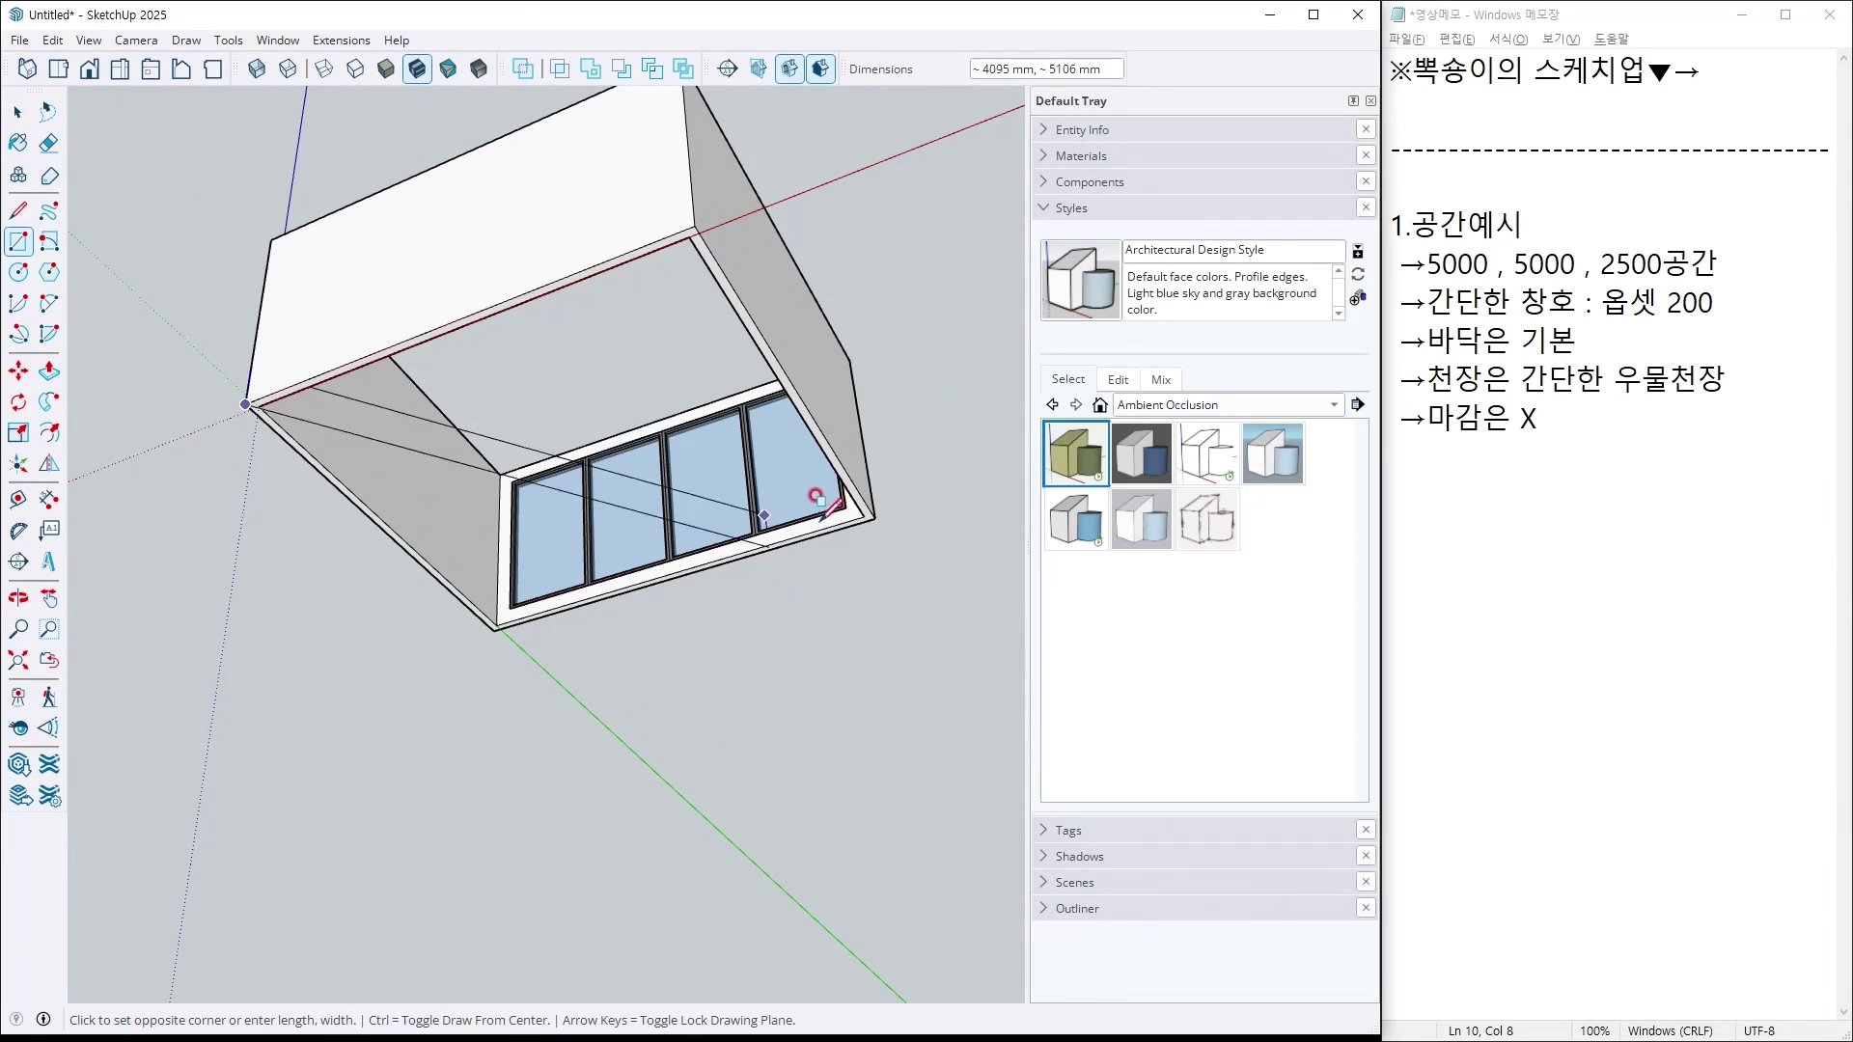
{"action": "left_click", "coordinate": [873, 521]}
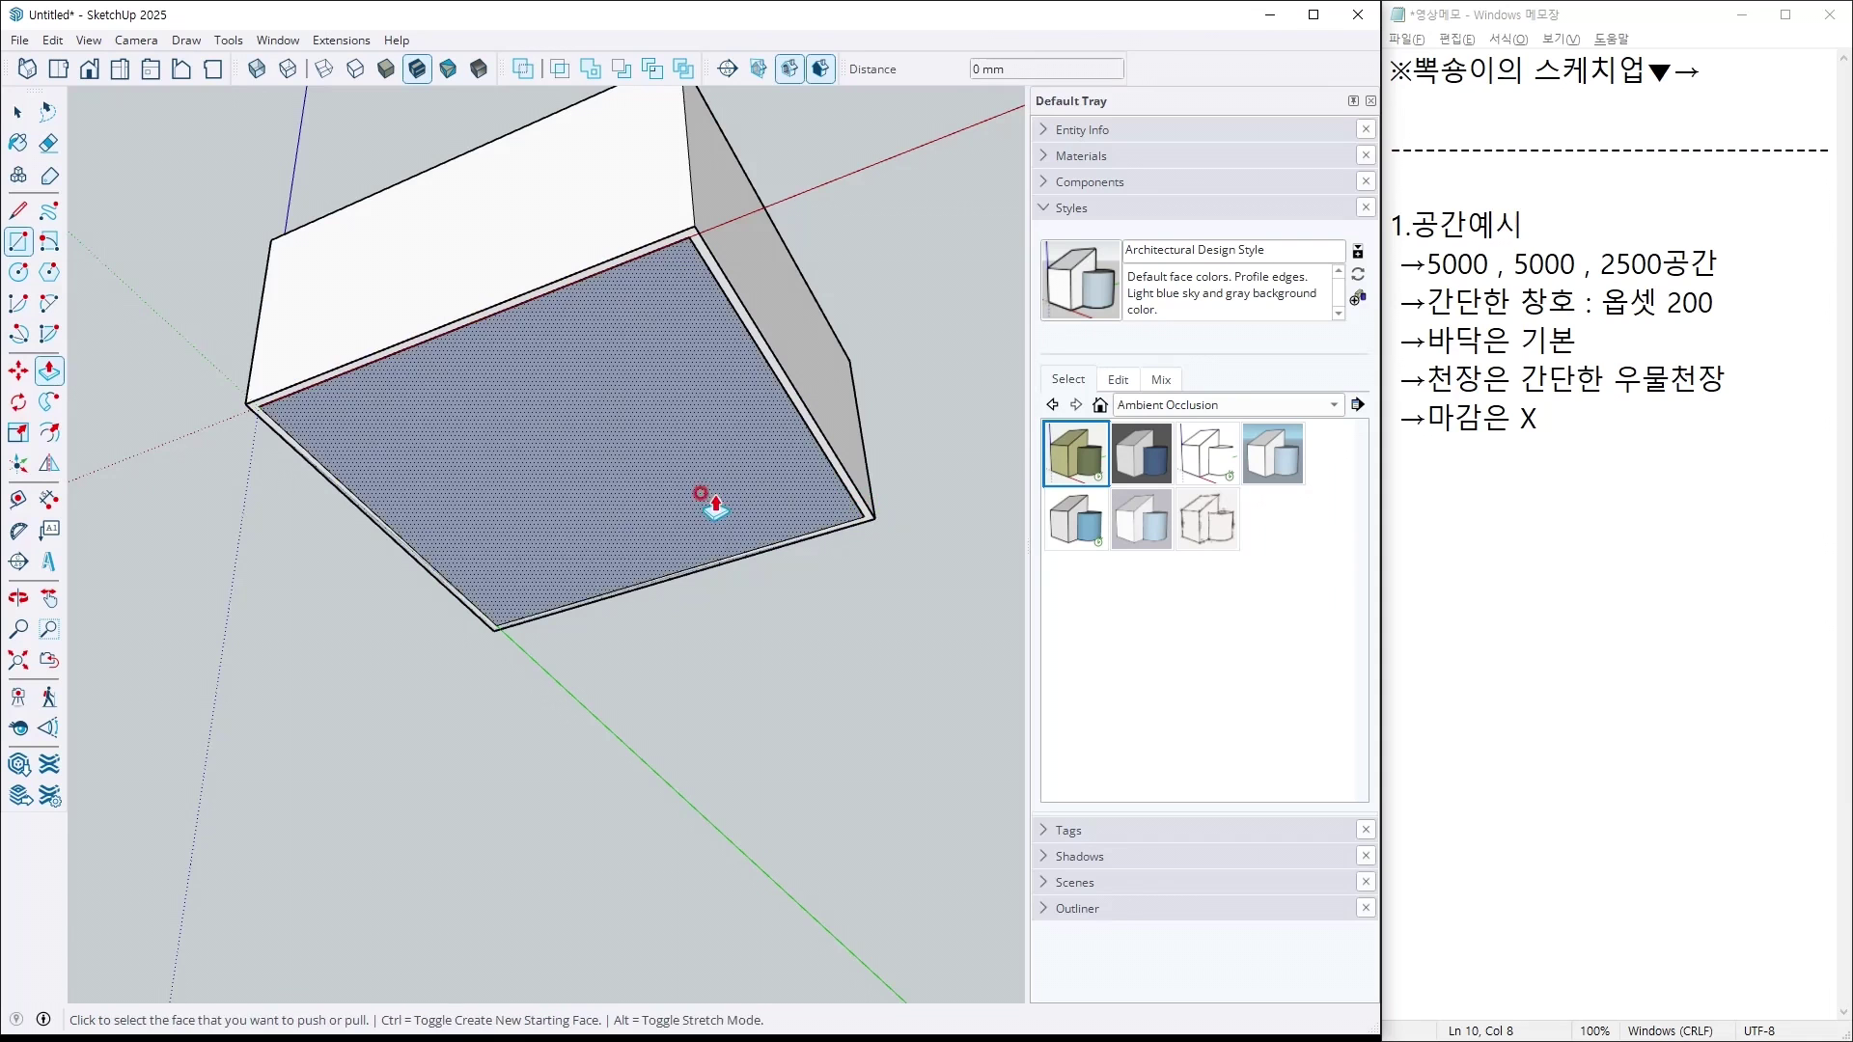
{"action": "type", "text": "p100"}
{"action": "key", "text": "Return"}
{"action": "key", "text": "space"}
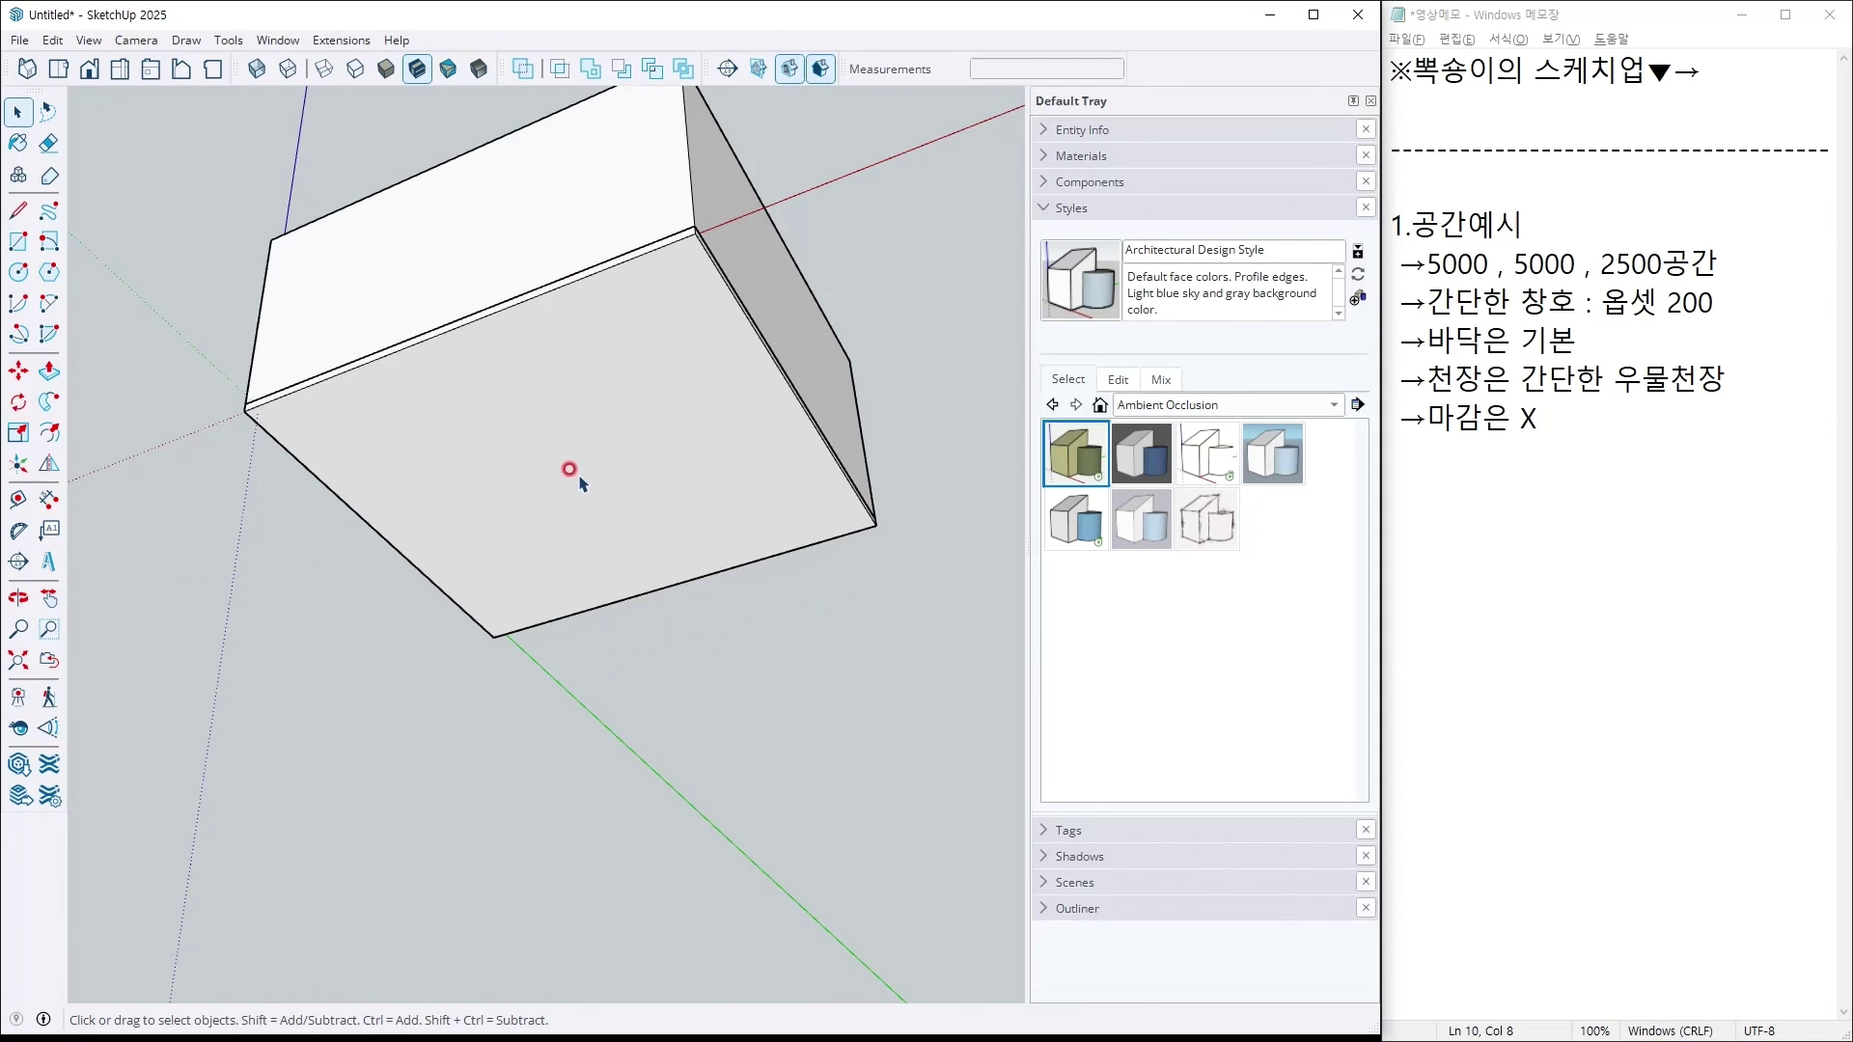
{"action": "triple_click", "coordinate": [586, 473]}
{"action": "key", "text": "ctrl+g"}
Draw a corner-to-corner rectangle over the top of the walls and extrude it 200 mm upward as the ceiling slab.
{"action": "middle_click_drag", "start_coordinate": [521, 309], "coordinate": [573, 901]}
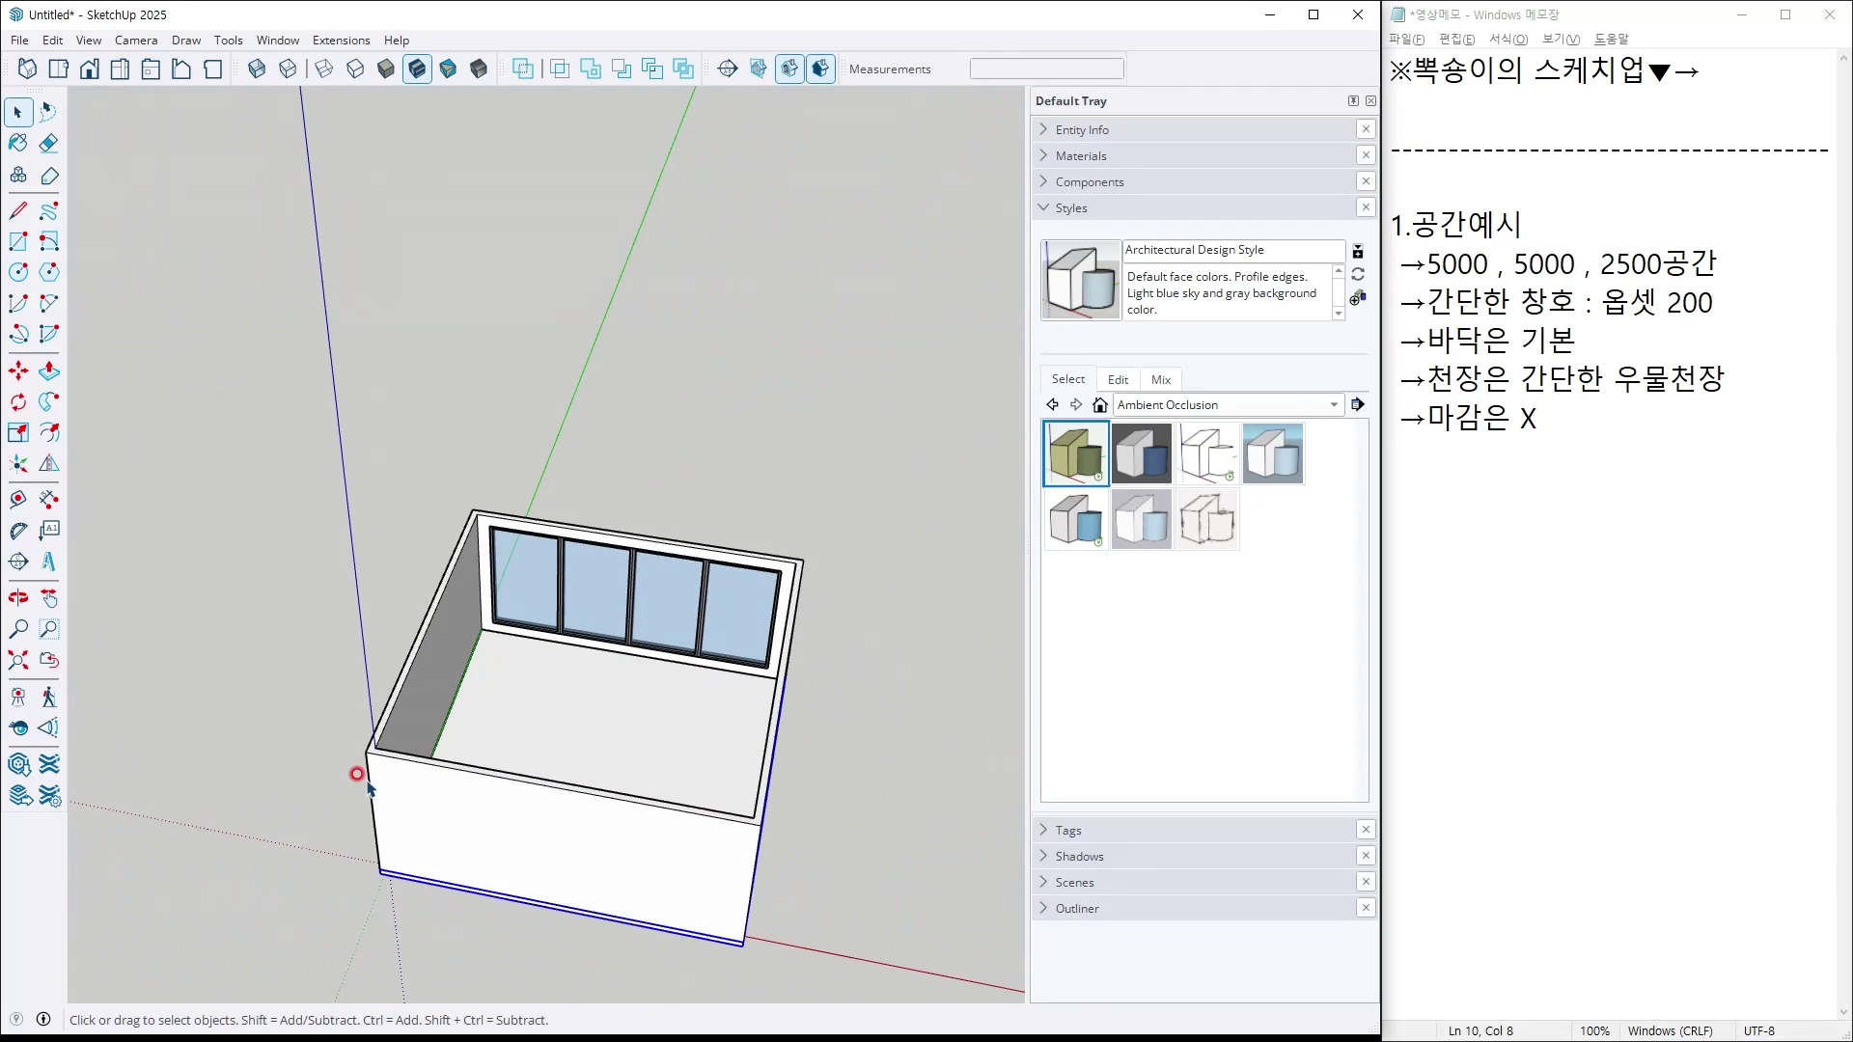
{"action": "key", "text": "r"}
{"action": "left_click", "coordinate": [366, 751]}
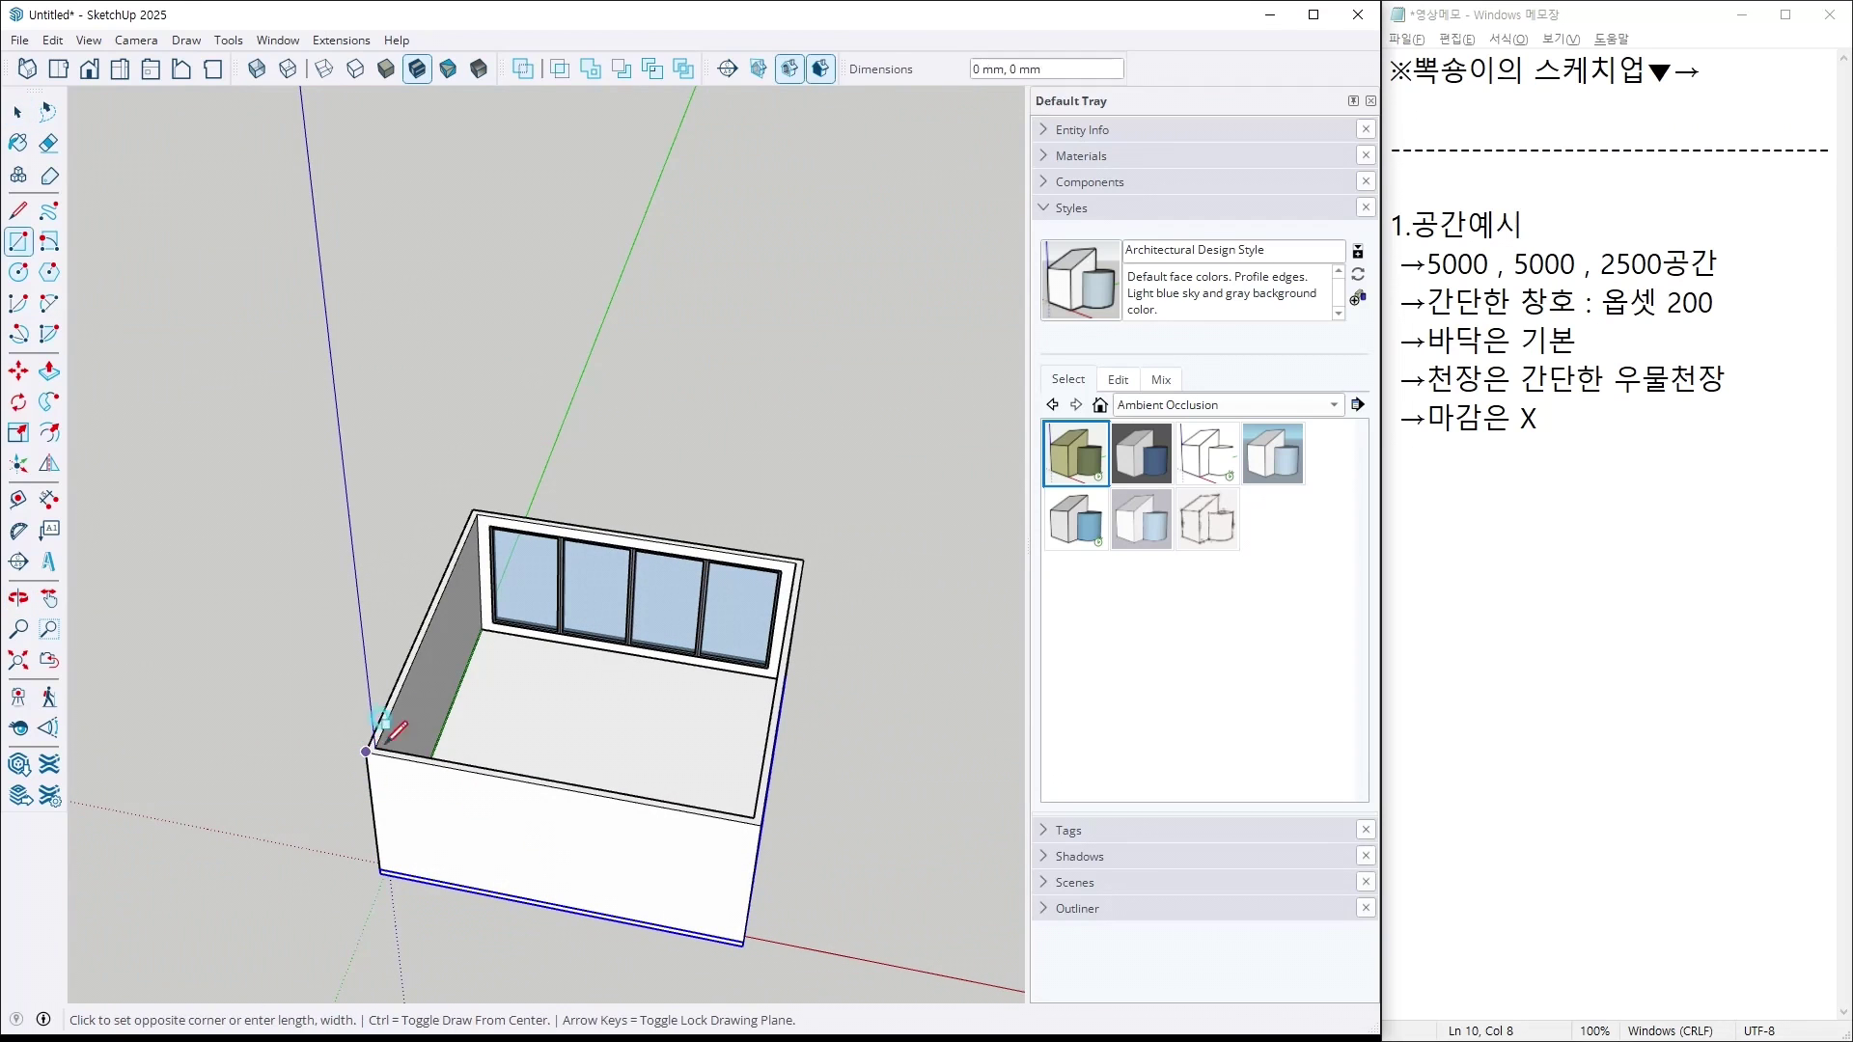
{"action": "left_click", "coordinate": [798, 557]}
{"action": "key", "text": "p"}
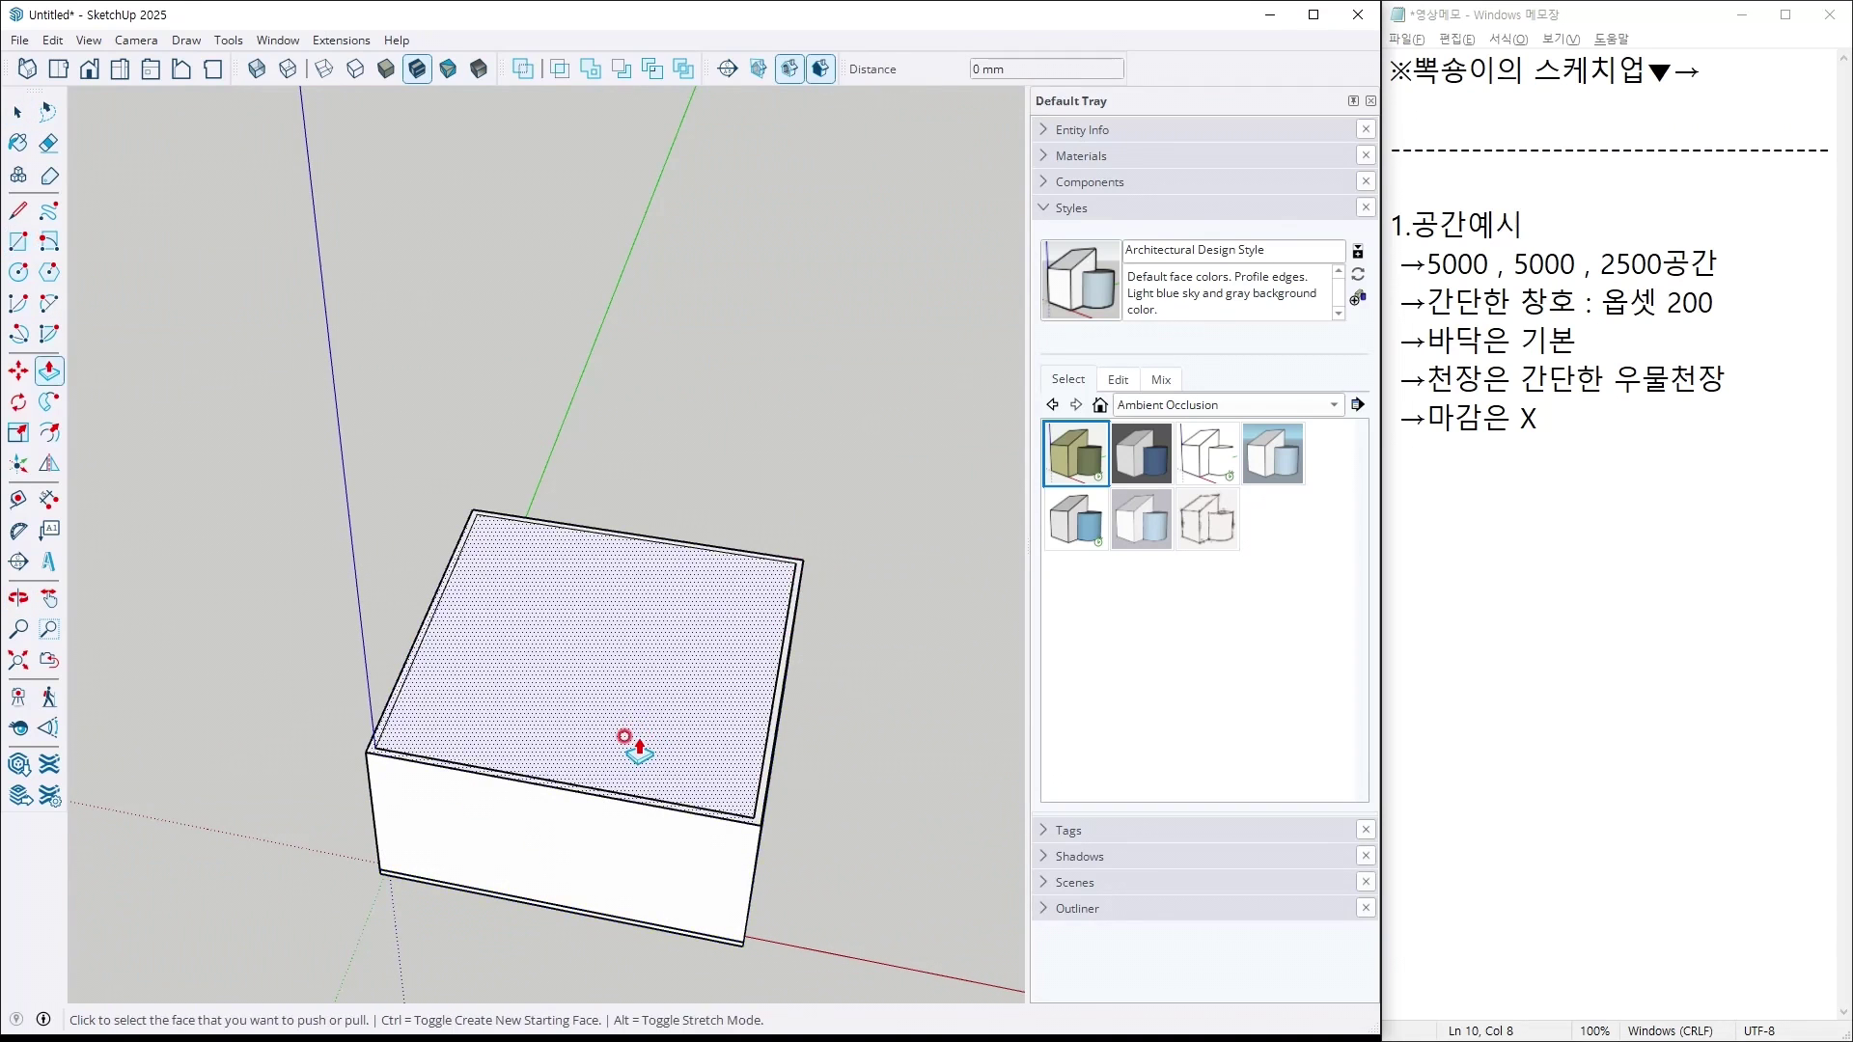
{"action": "left_click", "coordinate": [625, 737]}
{"action": "type", "text": "20"}
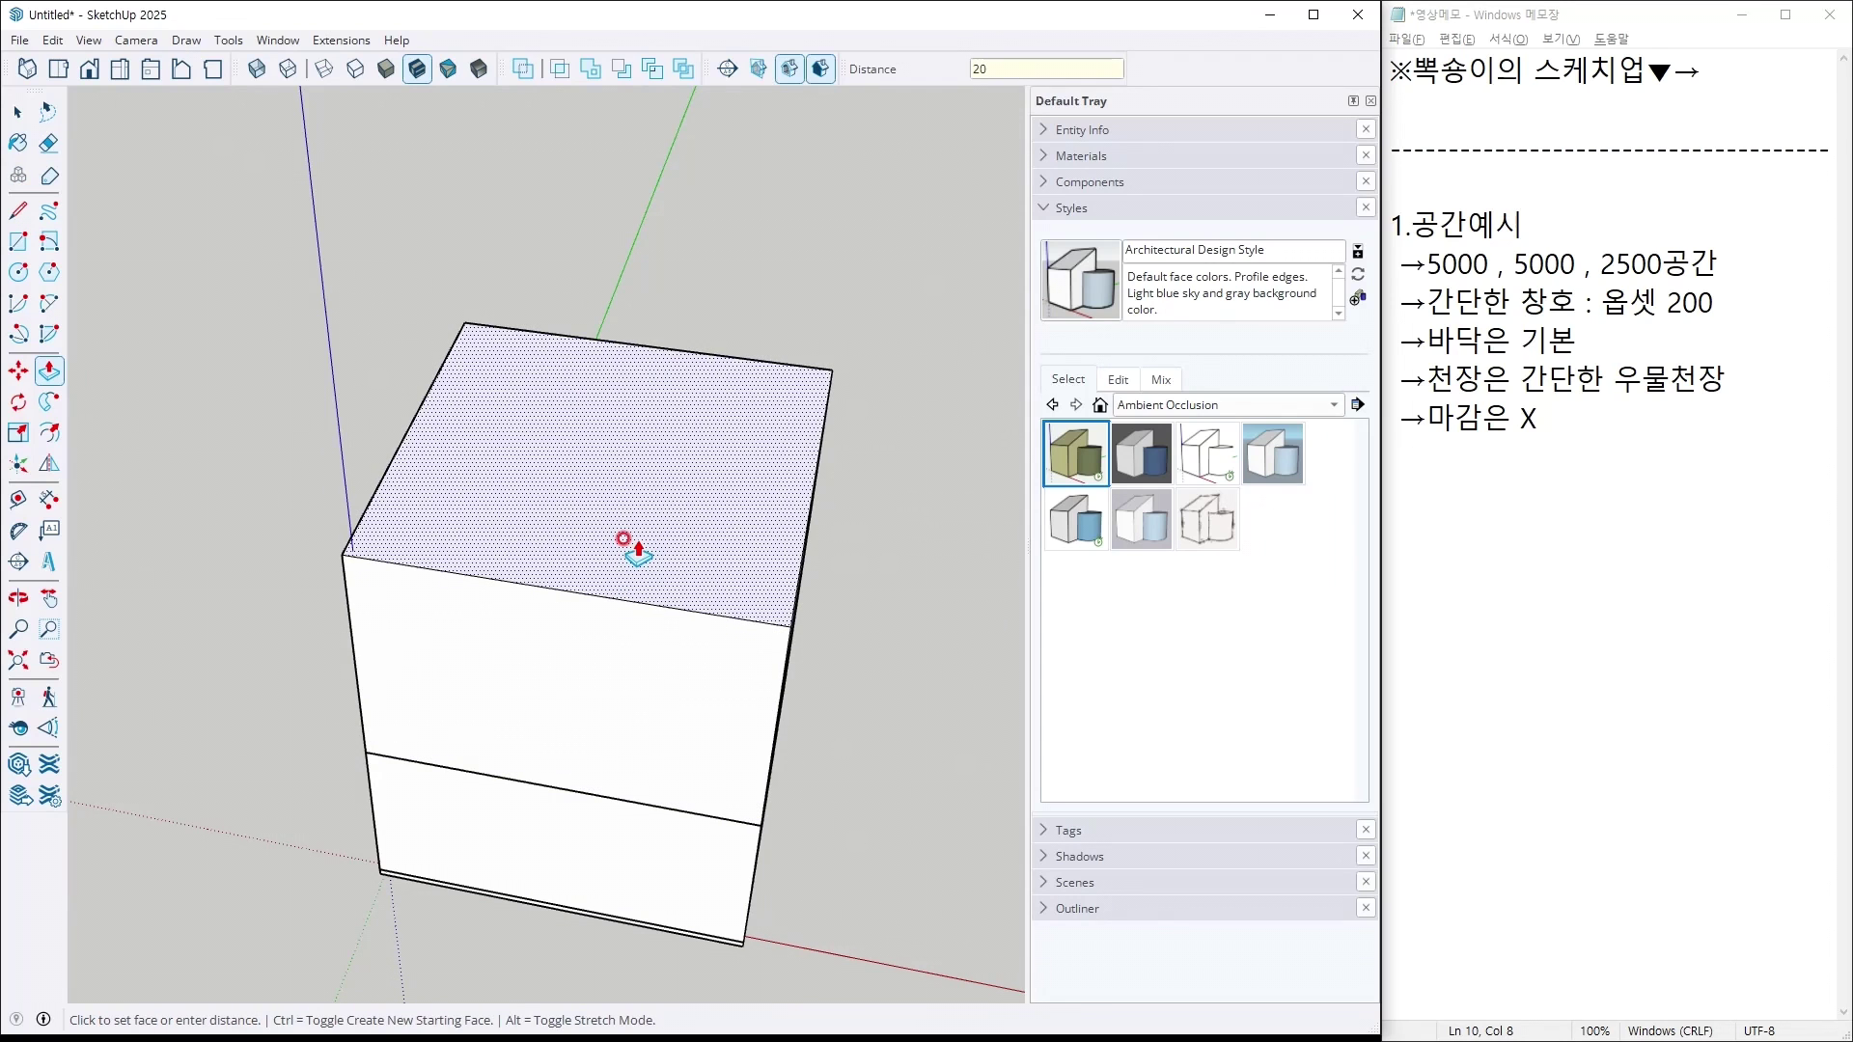
{"action": "type", "text": "0"}
{"action": "key", "text": "Return"}
{"action": "key", "text": "space"}
Hide the walls, window and floor, leaving only the ceiling slab in view.
{"action": "middle_click_drag", "start_coordinate": [859, 926], "coordinate": [789, 739]}
{"action": "left_click", "coordinate": [685, 688]}
{"action": "key", "text": "h"}
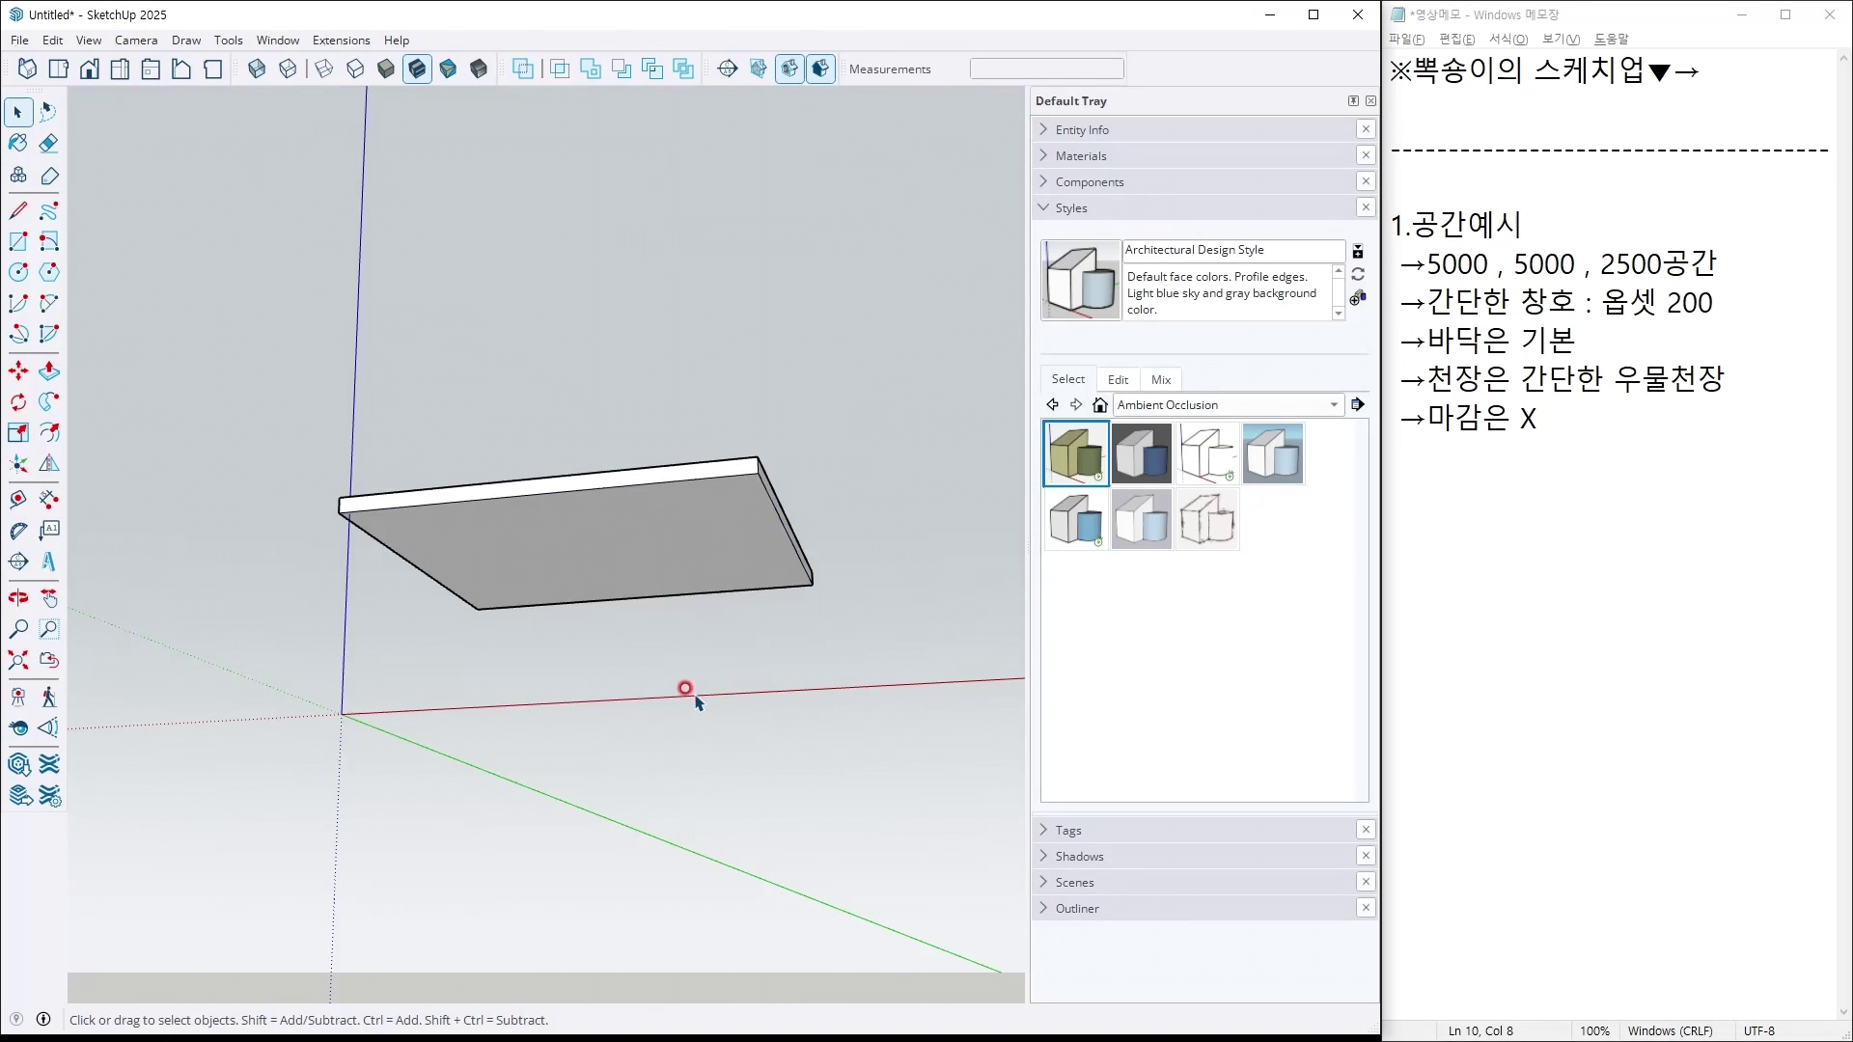
Offset the outline of the ceiling slab's underside 1000 mm inward.
{"action": "middle_click_drag", "start_coordinate": [689, 692], "coordinate": [597, 482]}
{"action": "key", "text": "f"}
{"action": "left_click", "coordinate": [609, 587]}
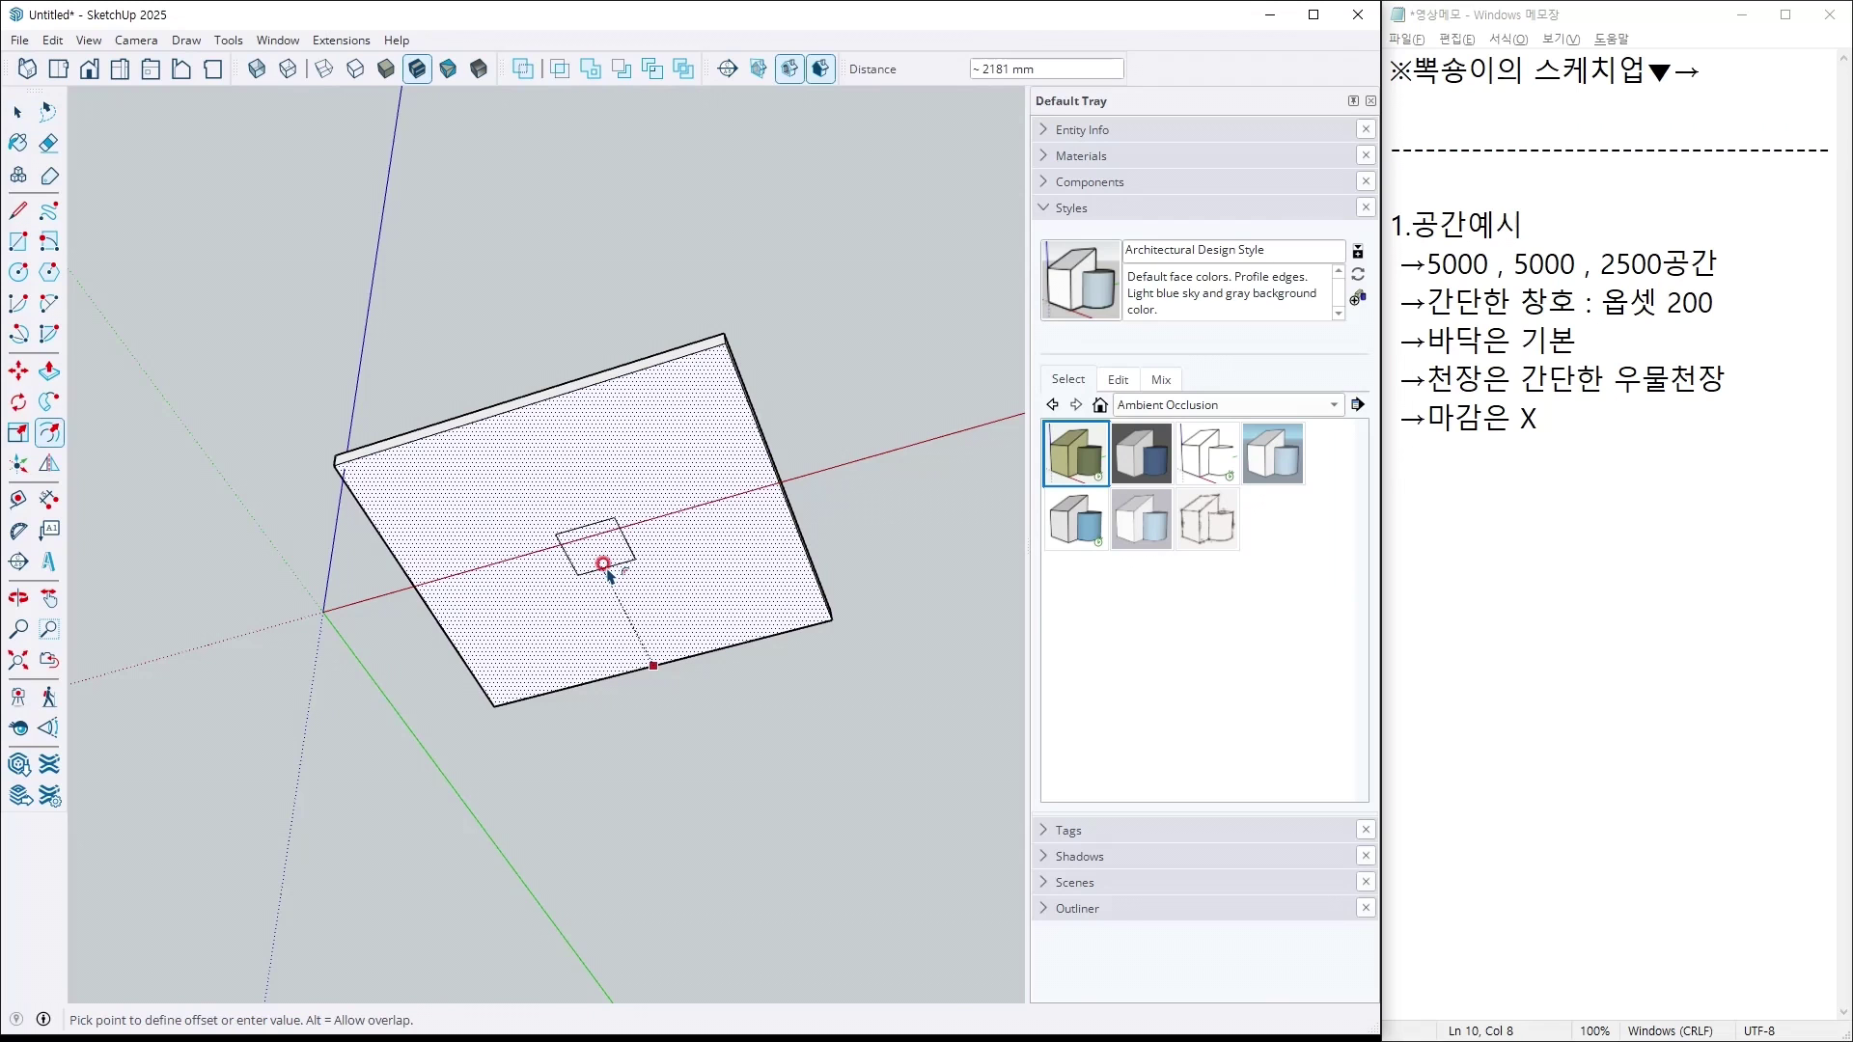
{"action": "type", "text": "1000"}
{"action": "key", "text": "Return"}
{"action": "key", "text": "space"}
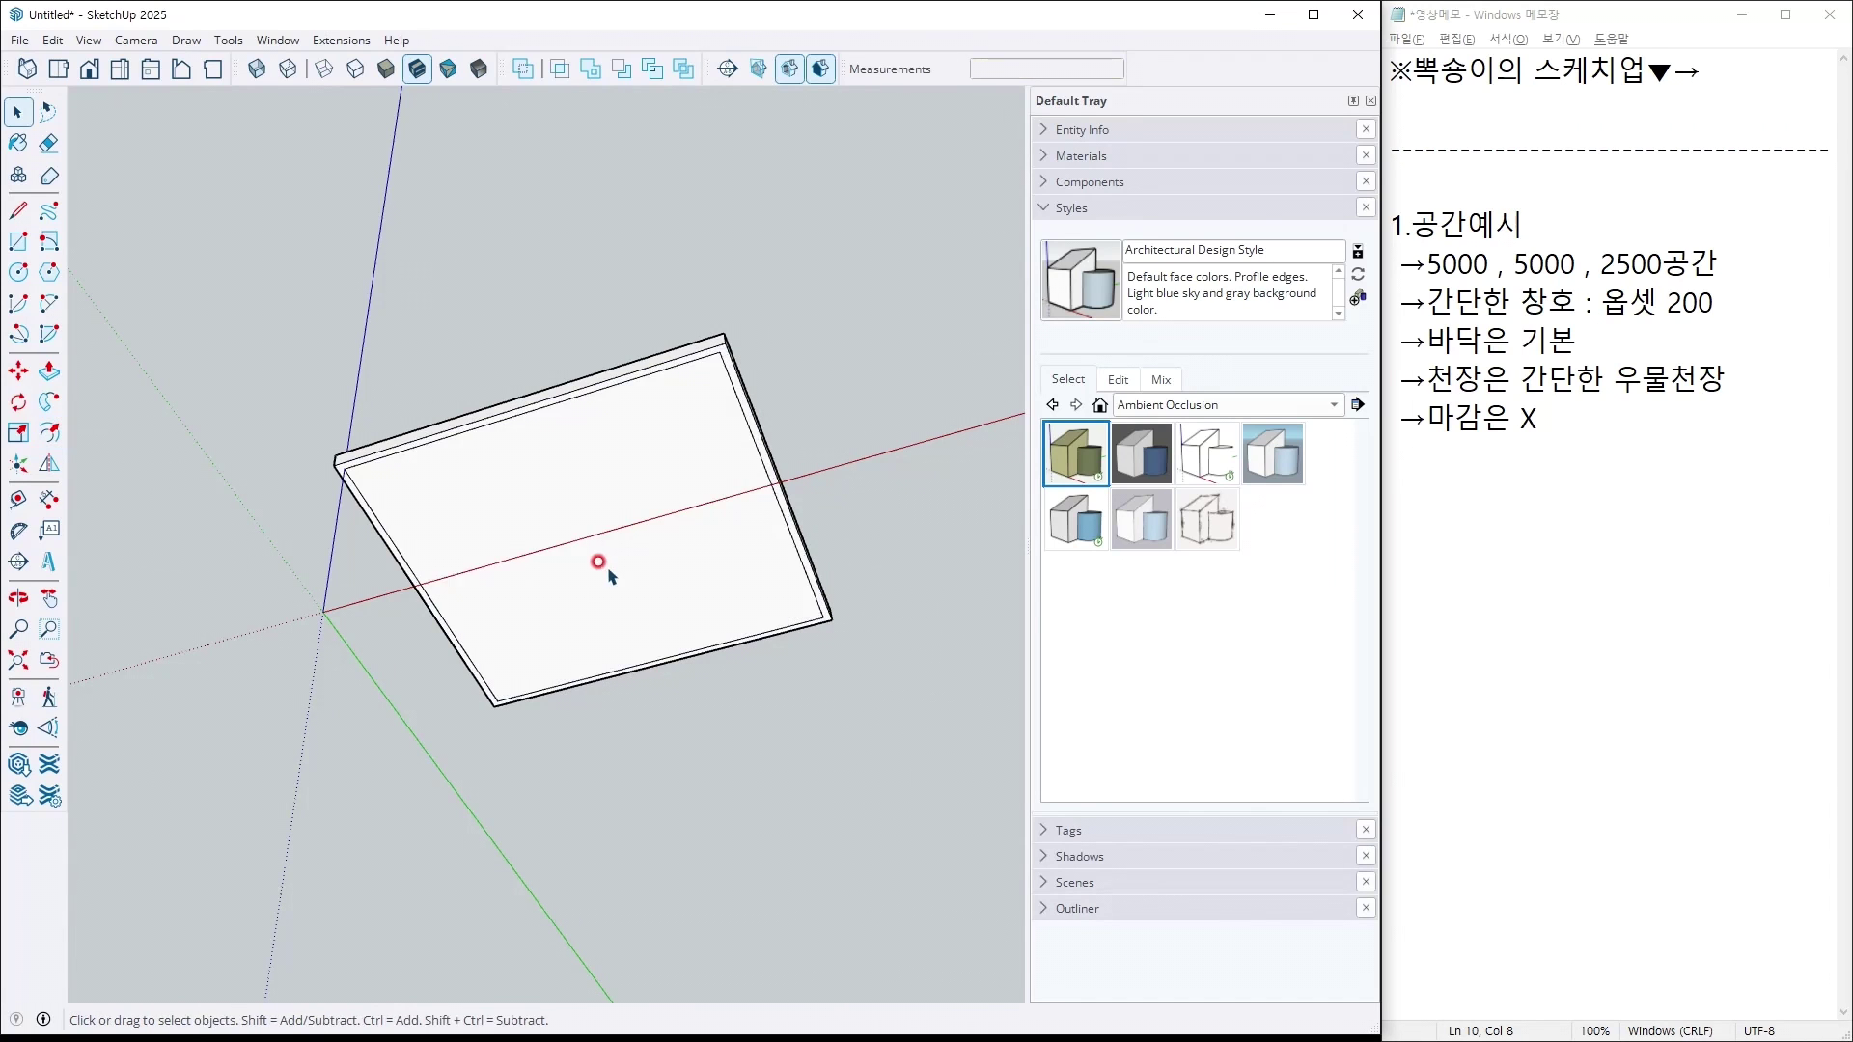
Push the inner face of the ceiling's underside 150 mm up into the slab to form the coffer recess.
{"action": "scroll", "coordinate": [569, 608], "scroll_direction": "up", "scroll_amount": 5}
{"action": "key", "text": "p"}
{"action": "left_click", "coordinate": [579, 614]}
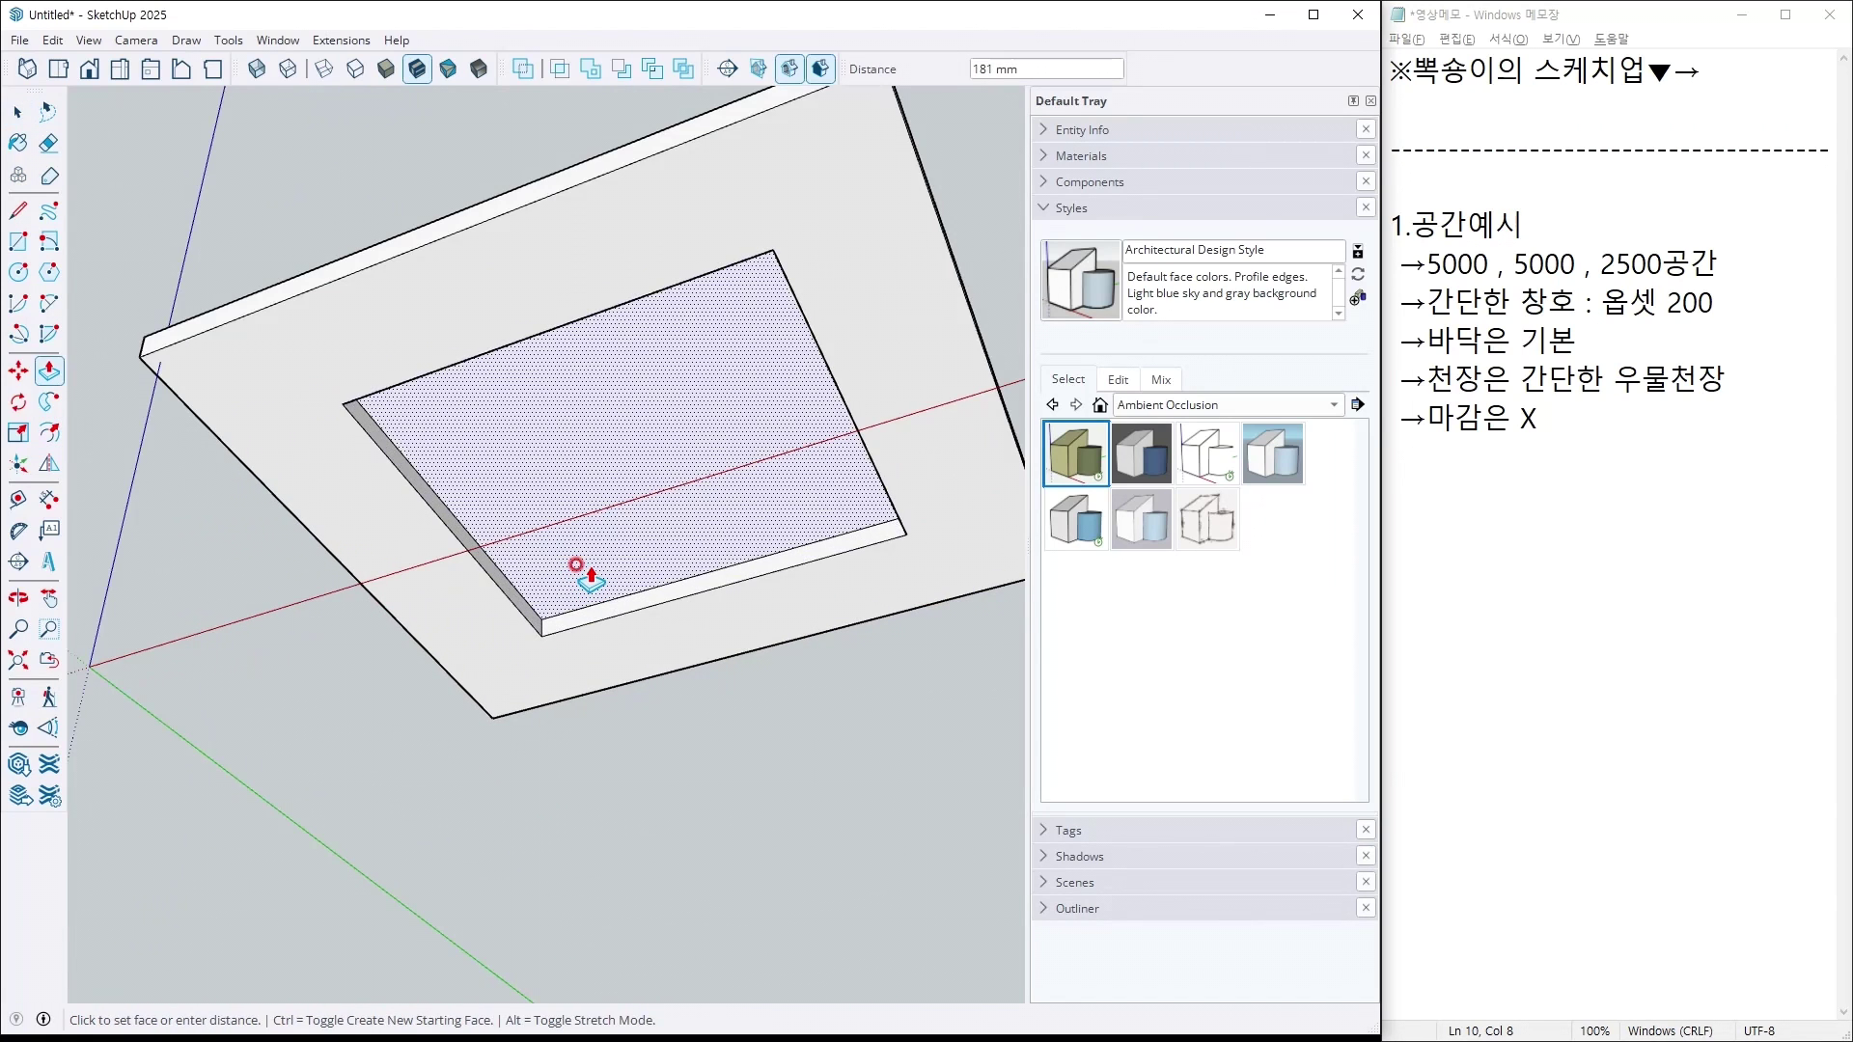
{"action": "type", "text": "150"}
{"action": "key", "text": "Return"}
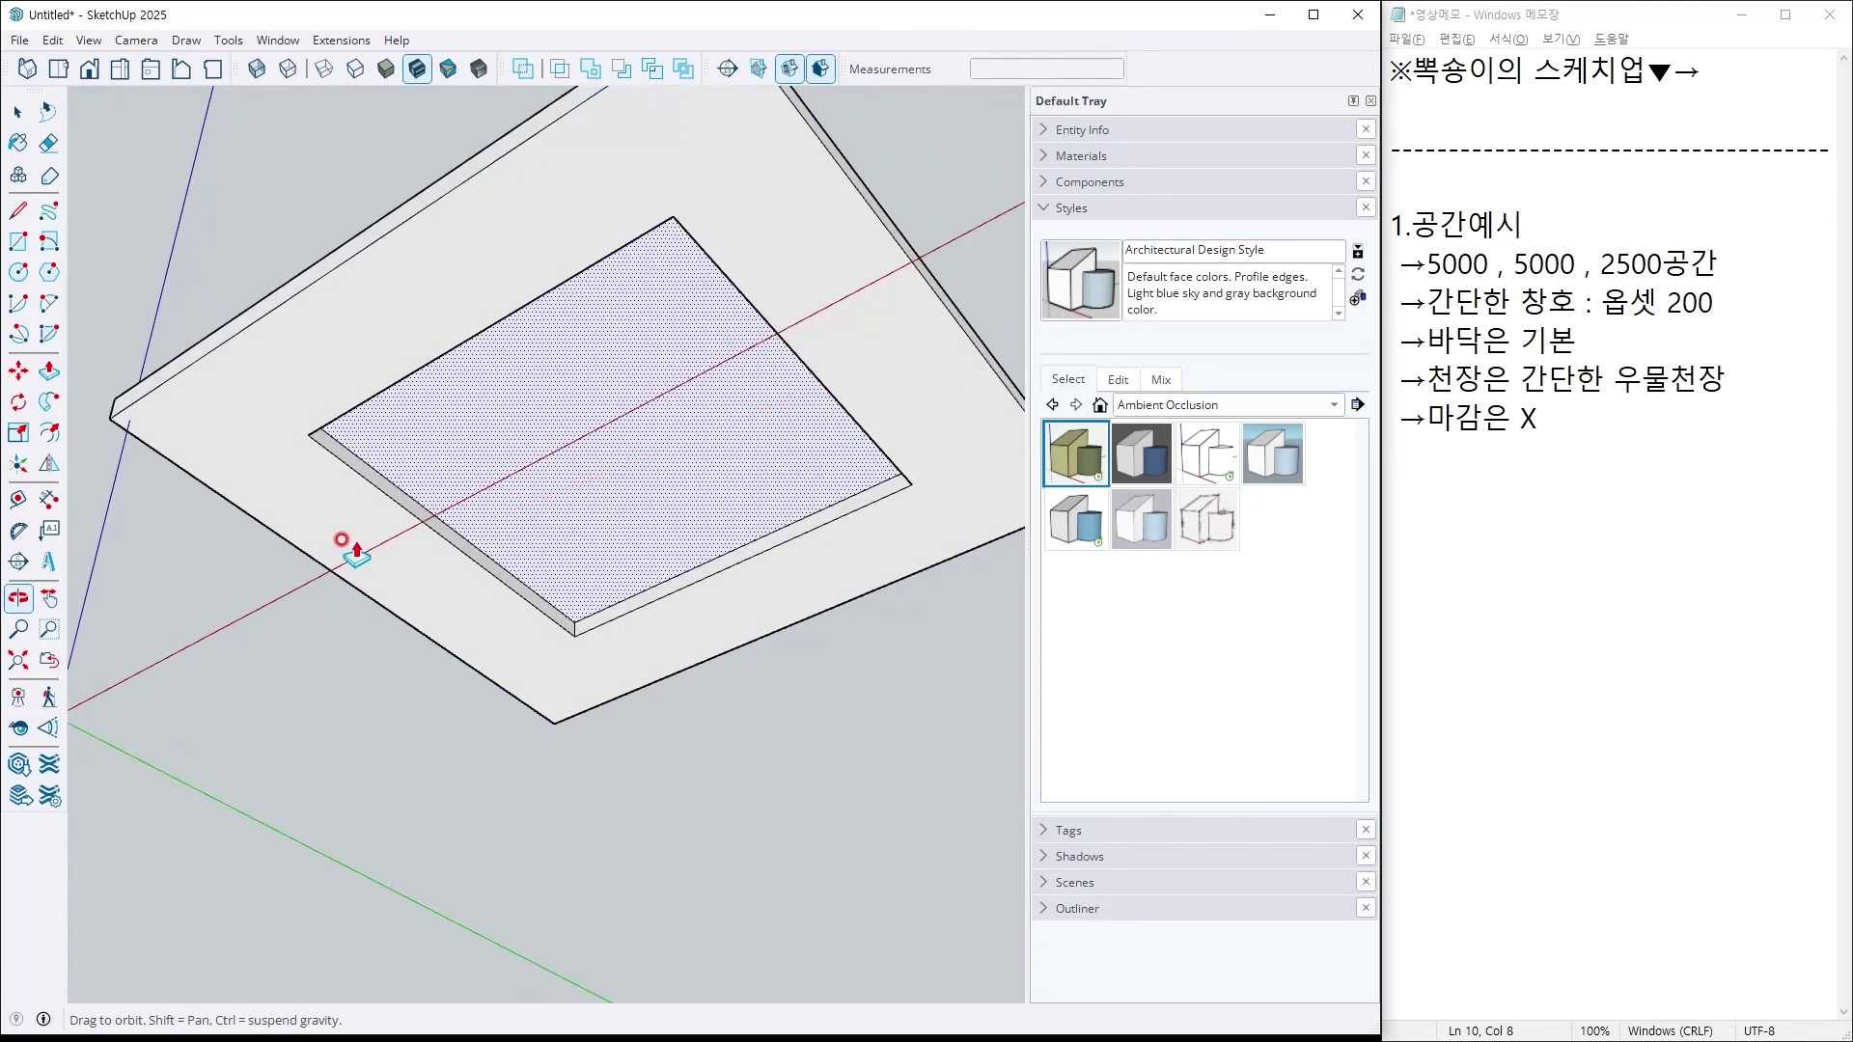
Copy the perimeter edges of the recess's upper face straight down to about mid-height of its side faces.
{"action": "middle_click_drag", "start_coordinate": [352, 542], "coordinate": [468, 213]}
{"action": "key", "text": "space"}
{"action": "scroll", "coordinate": [491, 557], "scroll_direction": "up", "scroll_amount": 1}
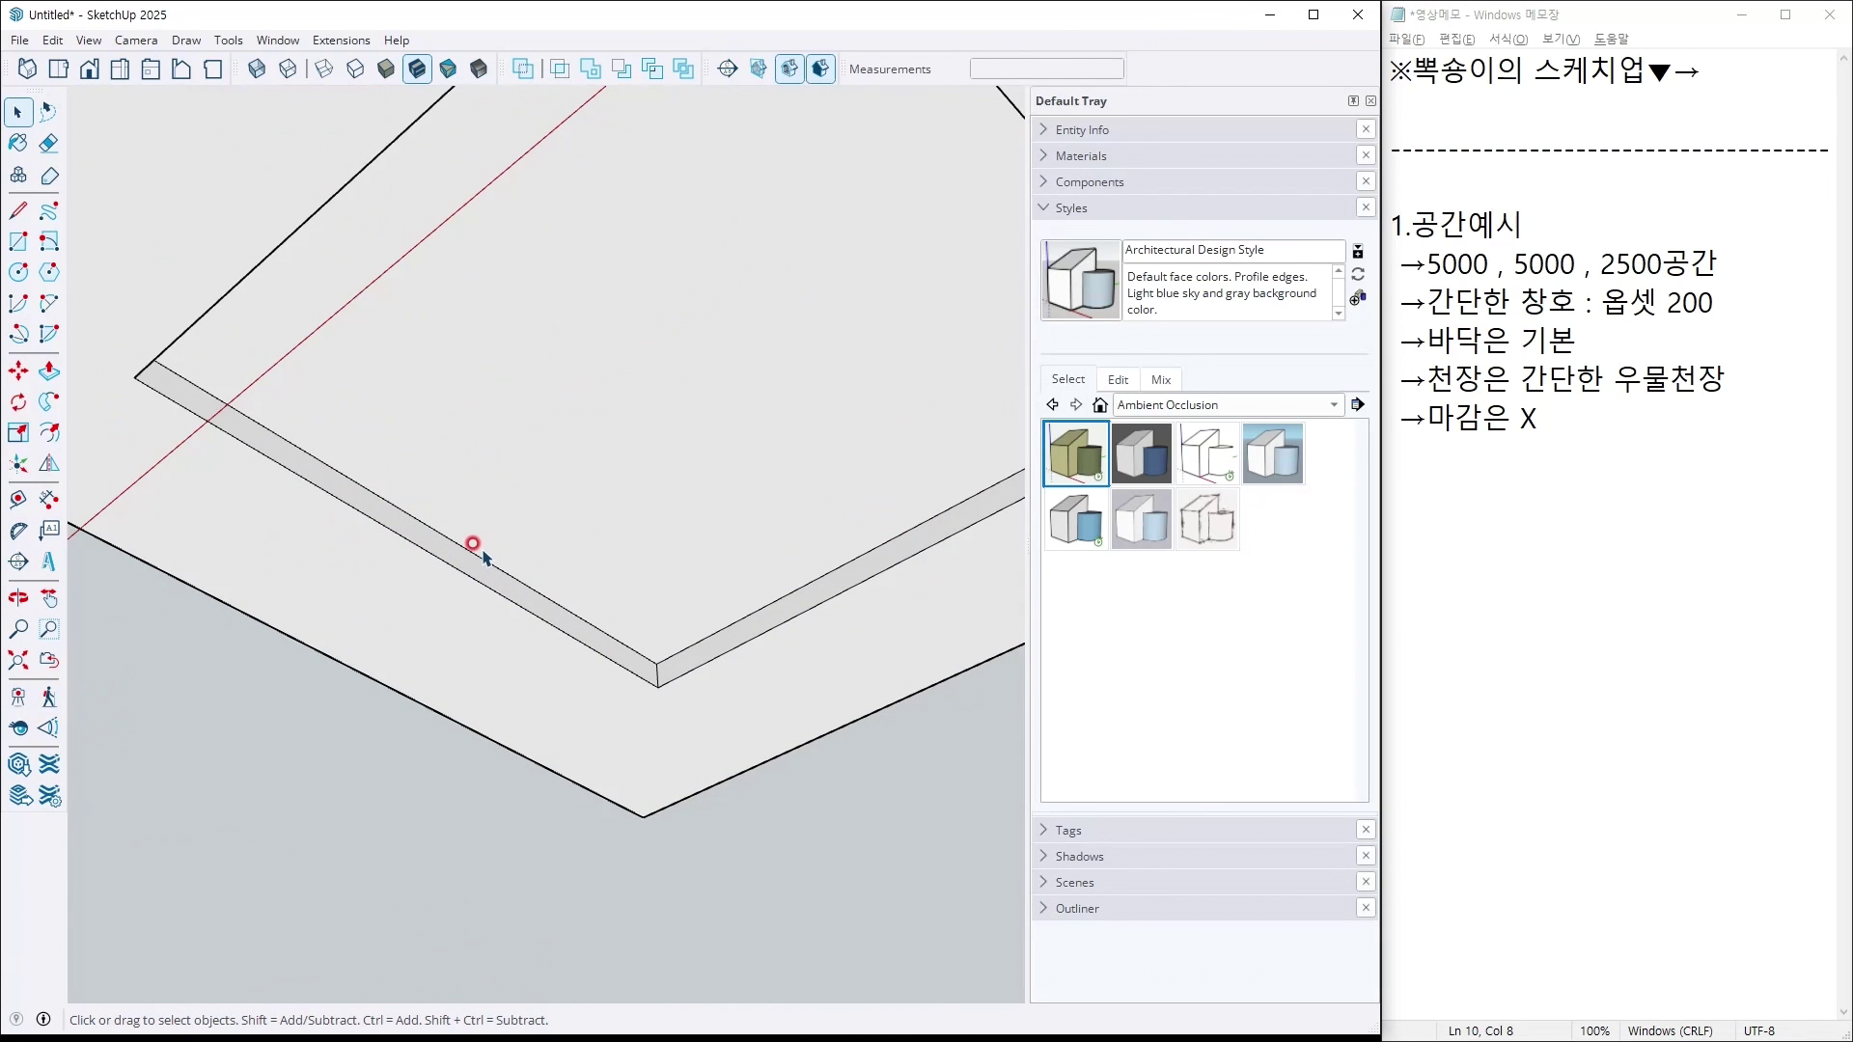
{"action": "left_click", "coordinate": [598, 495]}
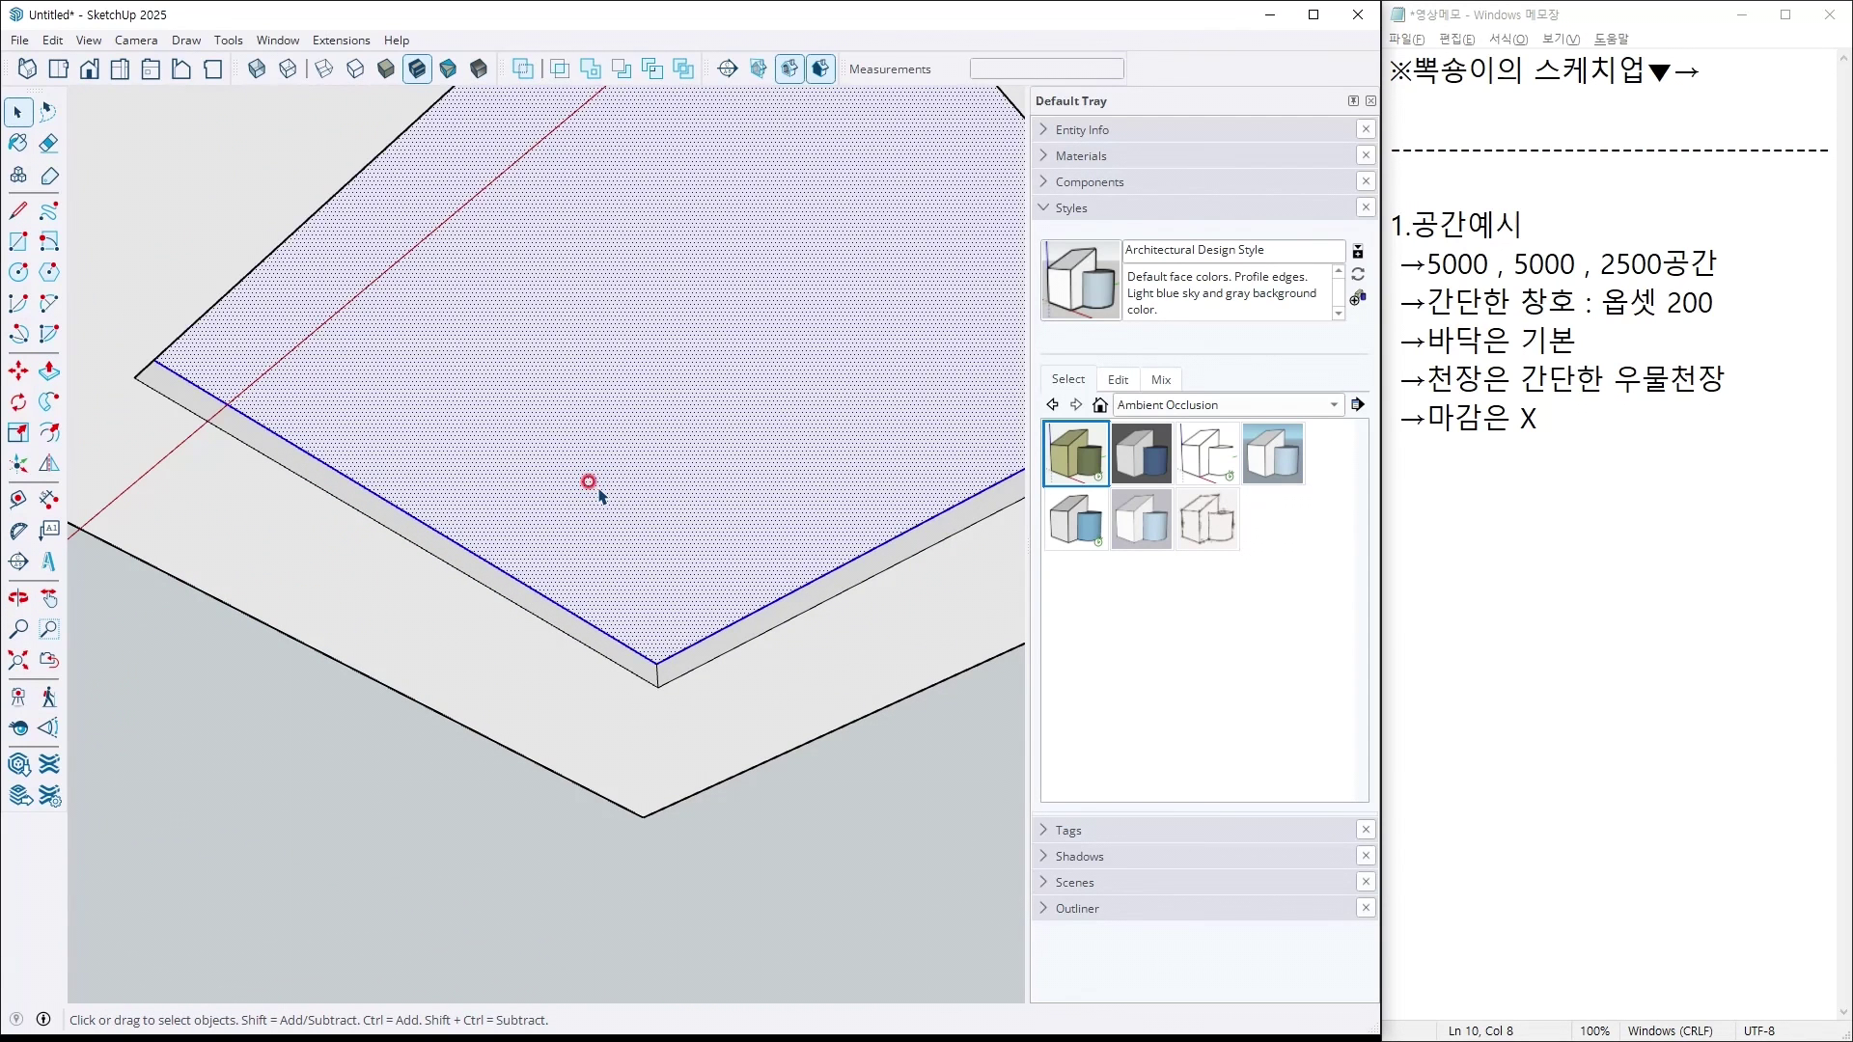
{"action": "left_click", "coordinate": [601, 490], "text": "shift"}
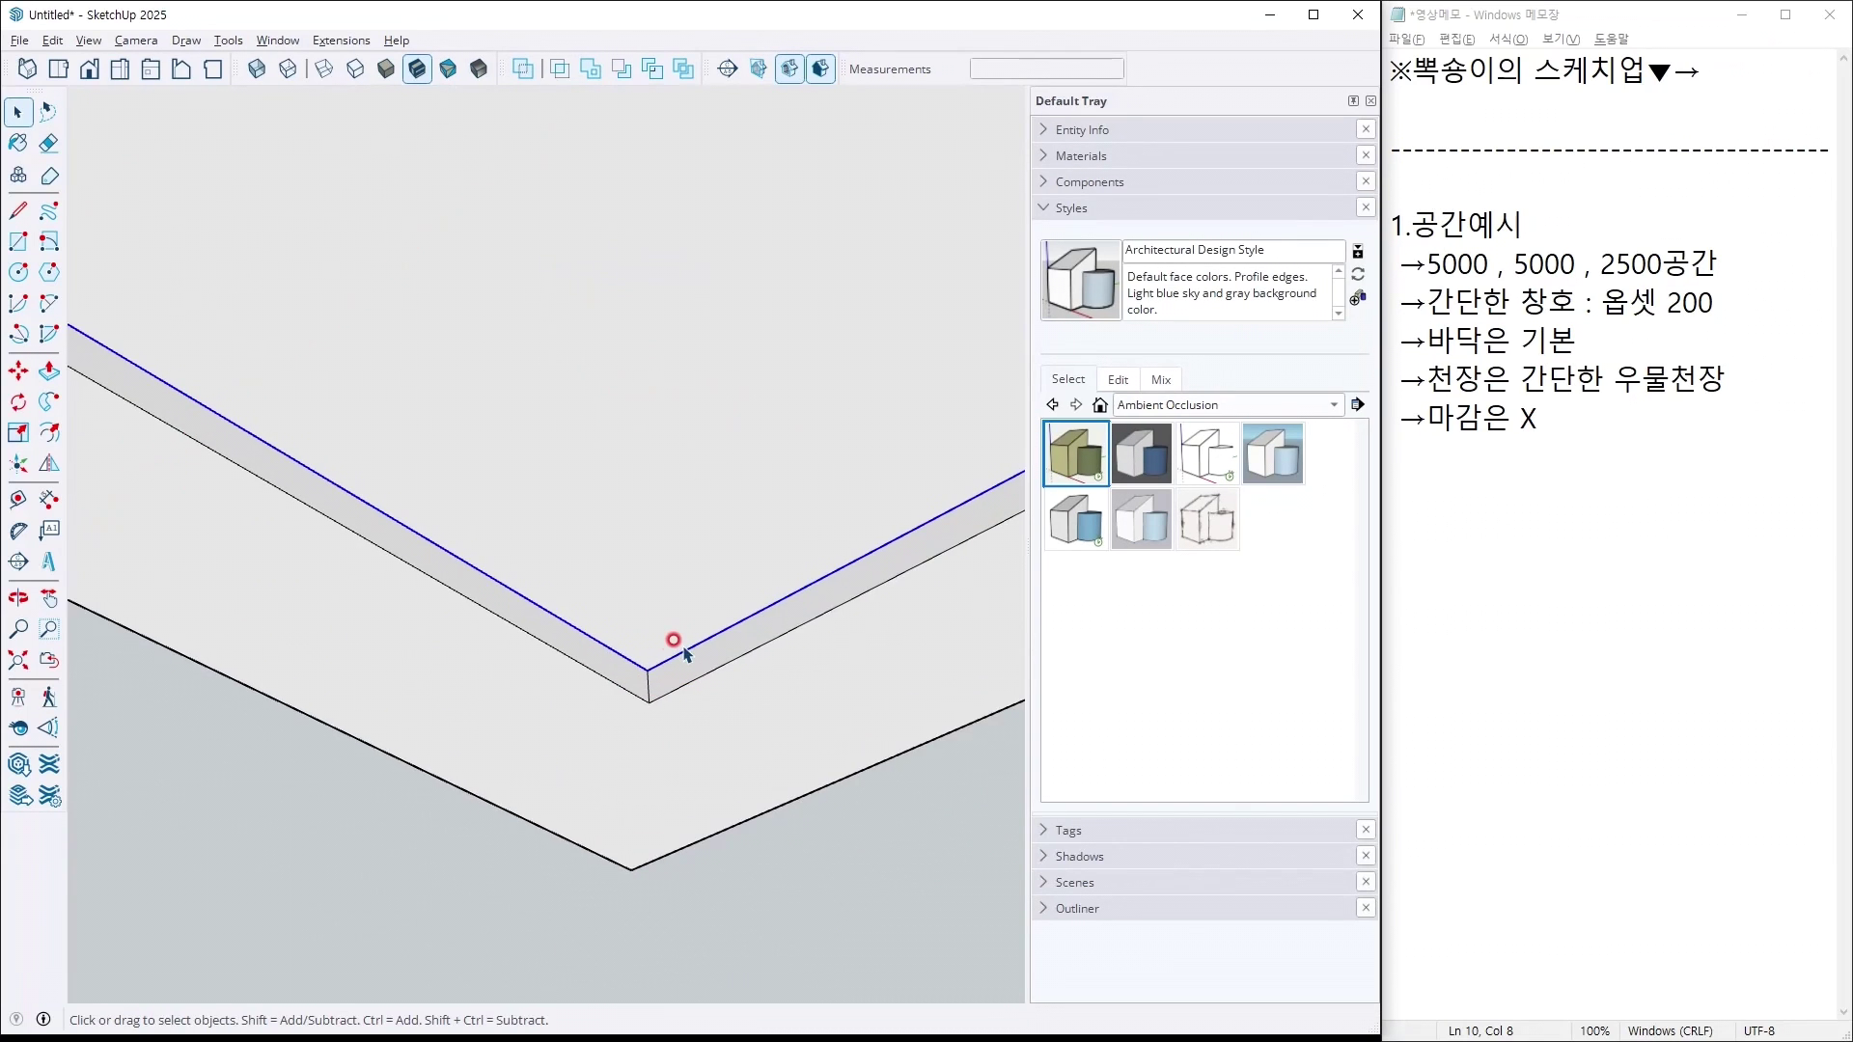
{"action": "scroll", "coordinate": [685, 655], "scroll_direction": "up", "scroll_amount": 5}
{"action": "key", "text": "m"}
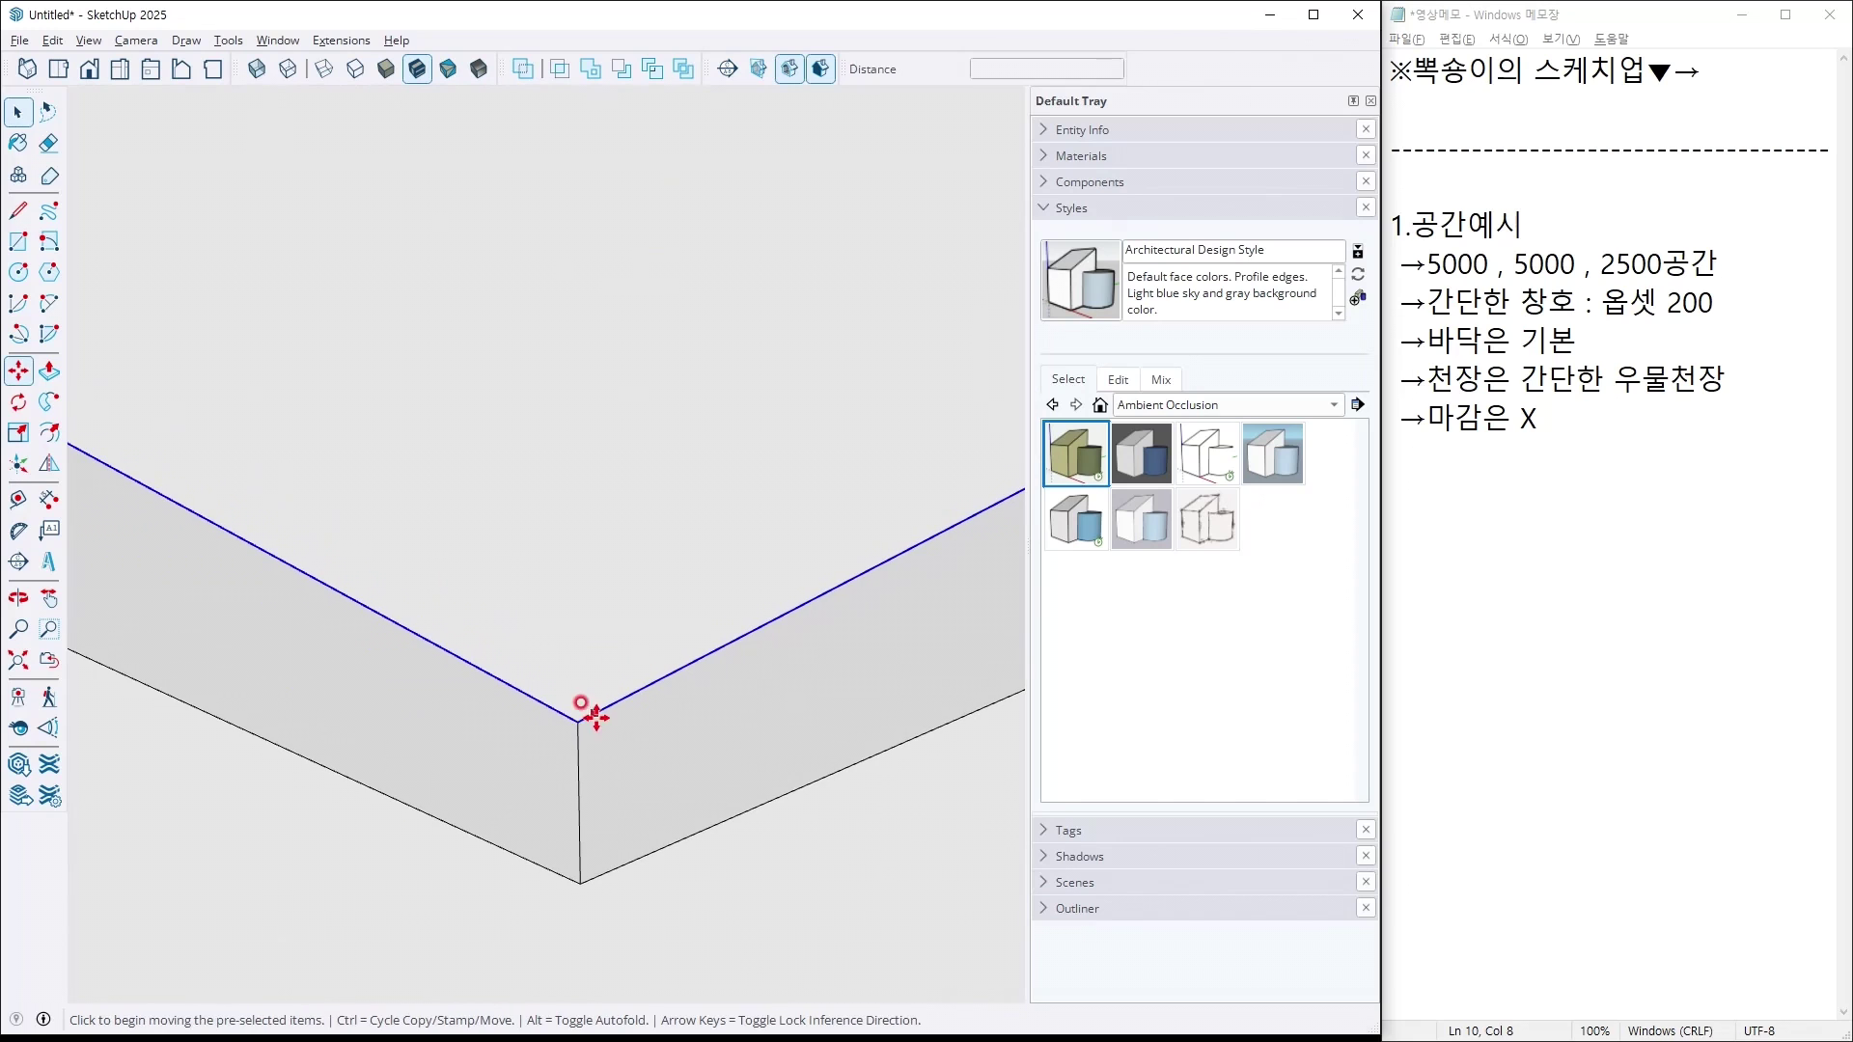
{"action": "left_click", "coordinate": [579, 716]}
{"action": "left_click", "coordinate": [579, 716]}
{"action": "key", "text": "ctrl"}
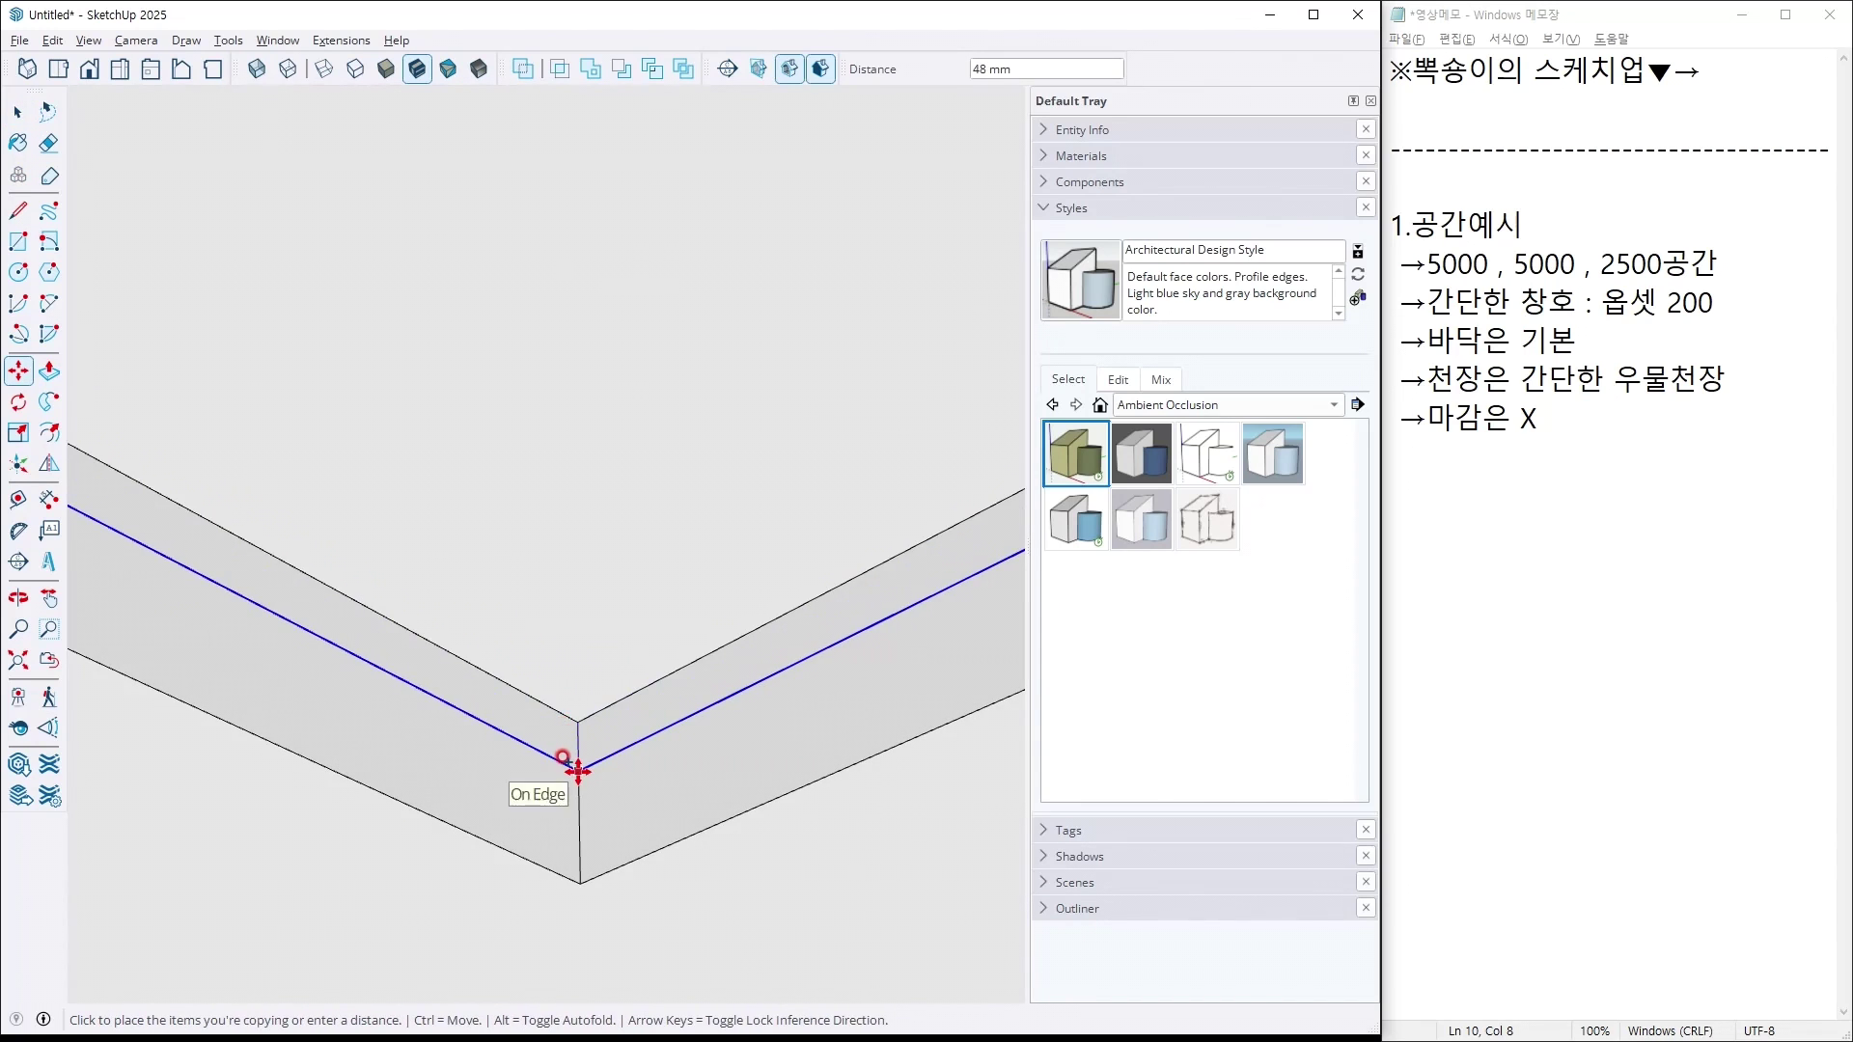
{"action": "left_click", "coordinate": [579, 799]}
{"action": "key", "text": "space"}
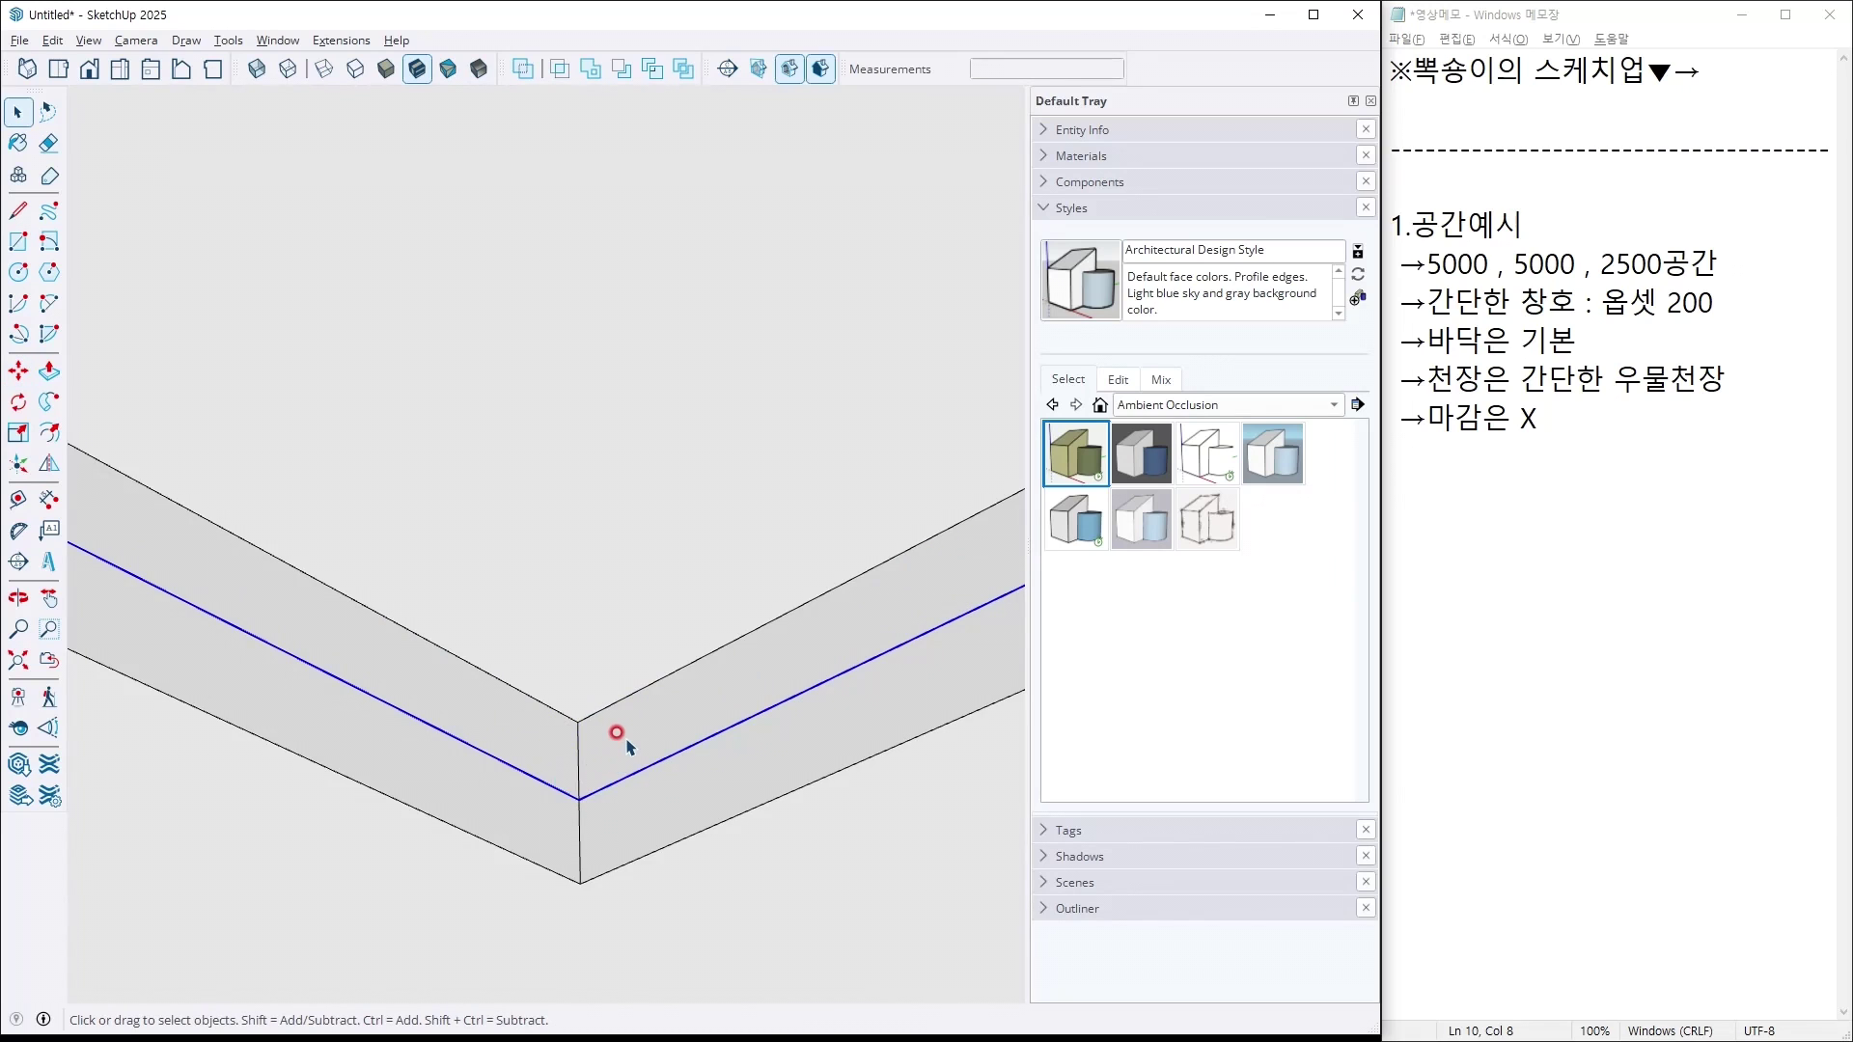
Push the upper bands of two adjacent recess sides 70 mm outward to start the indirect lighting groove.
{"action": "scroll", "coordinate": [622, 739], "scroll_direction": "down", "scroll_amount": 3}
{"action": "key", "text": "p"}
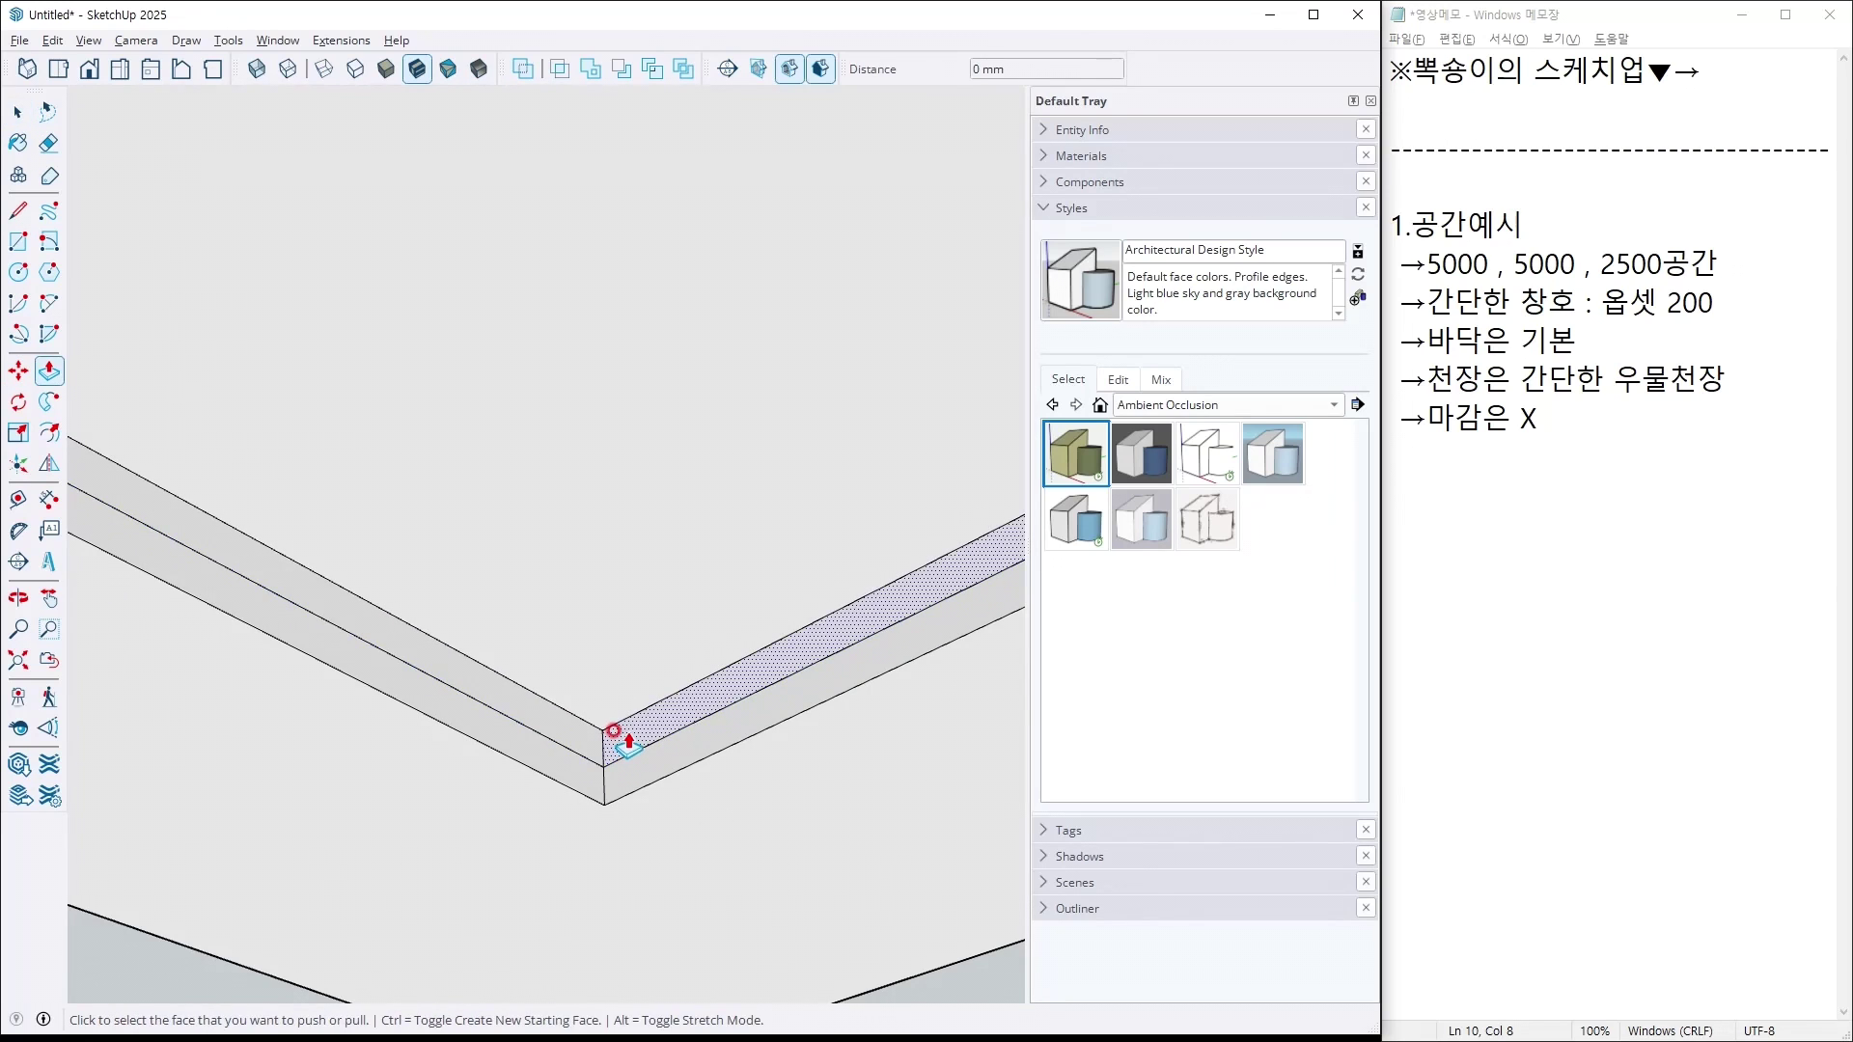
{"action": "left_click", "coordinate": [625, 743]}
{"action": "type", "text": "70"}
{"action": "key", "text": "Return"}
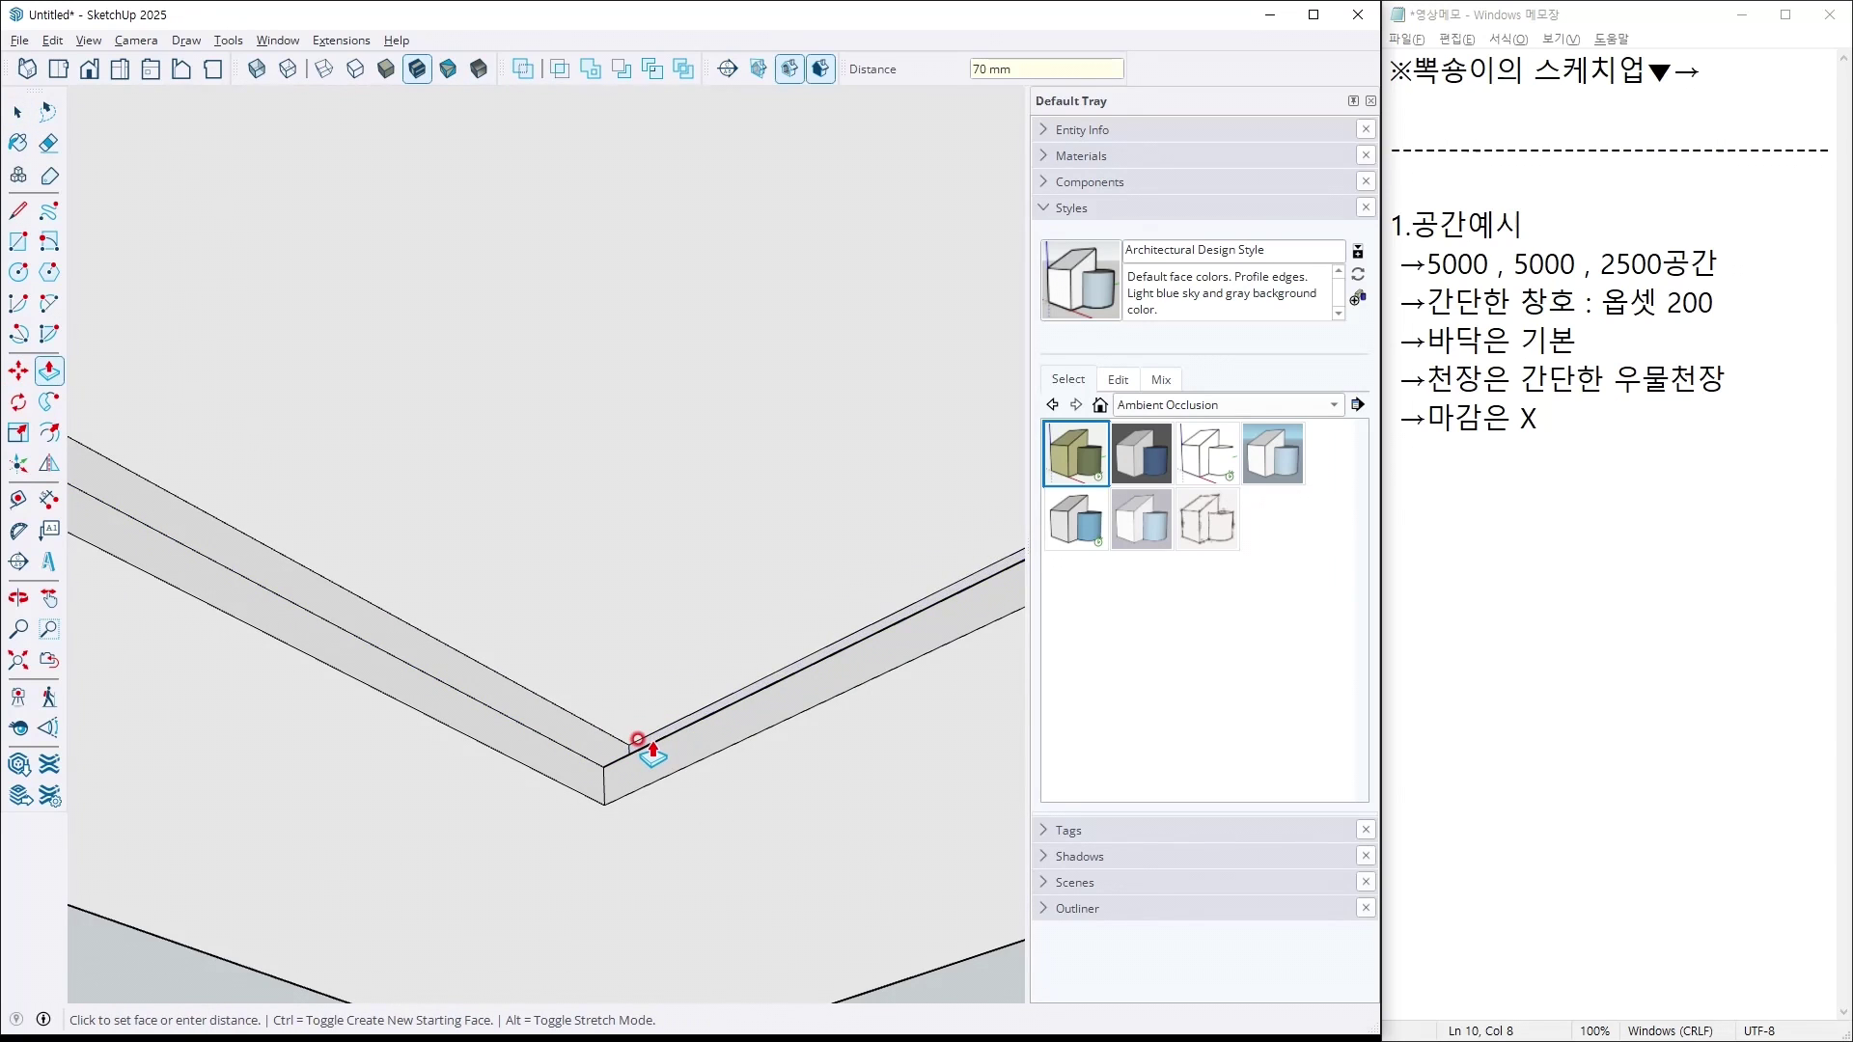
{"action": "double_click", "coordinate": [571, 723]}
Repeat the 70 mm push on the upper bands of the remaining two recess sides to complete the groove.
{"action": "scroll", "coordinate": [563, 721], "scroll_direction": "down", "scroll_amount": 6}
{"action": "middle_click_drag", "start_coordinate": [410, 604], "coordinate": [404, 684]}
{"action": "scroll", "coordinate": [436, 648], "scroll_direction": "up", "scroll_amount": 3}
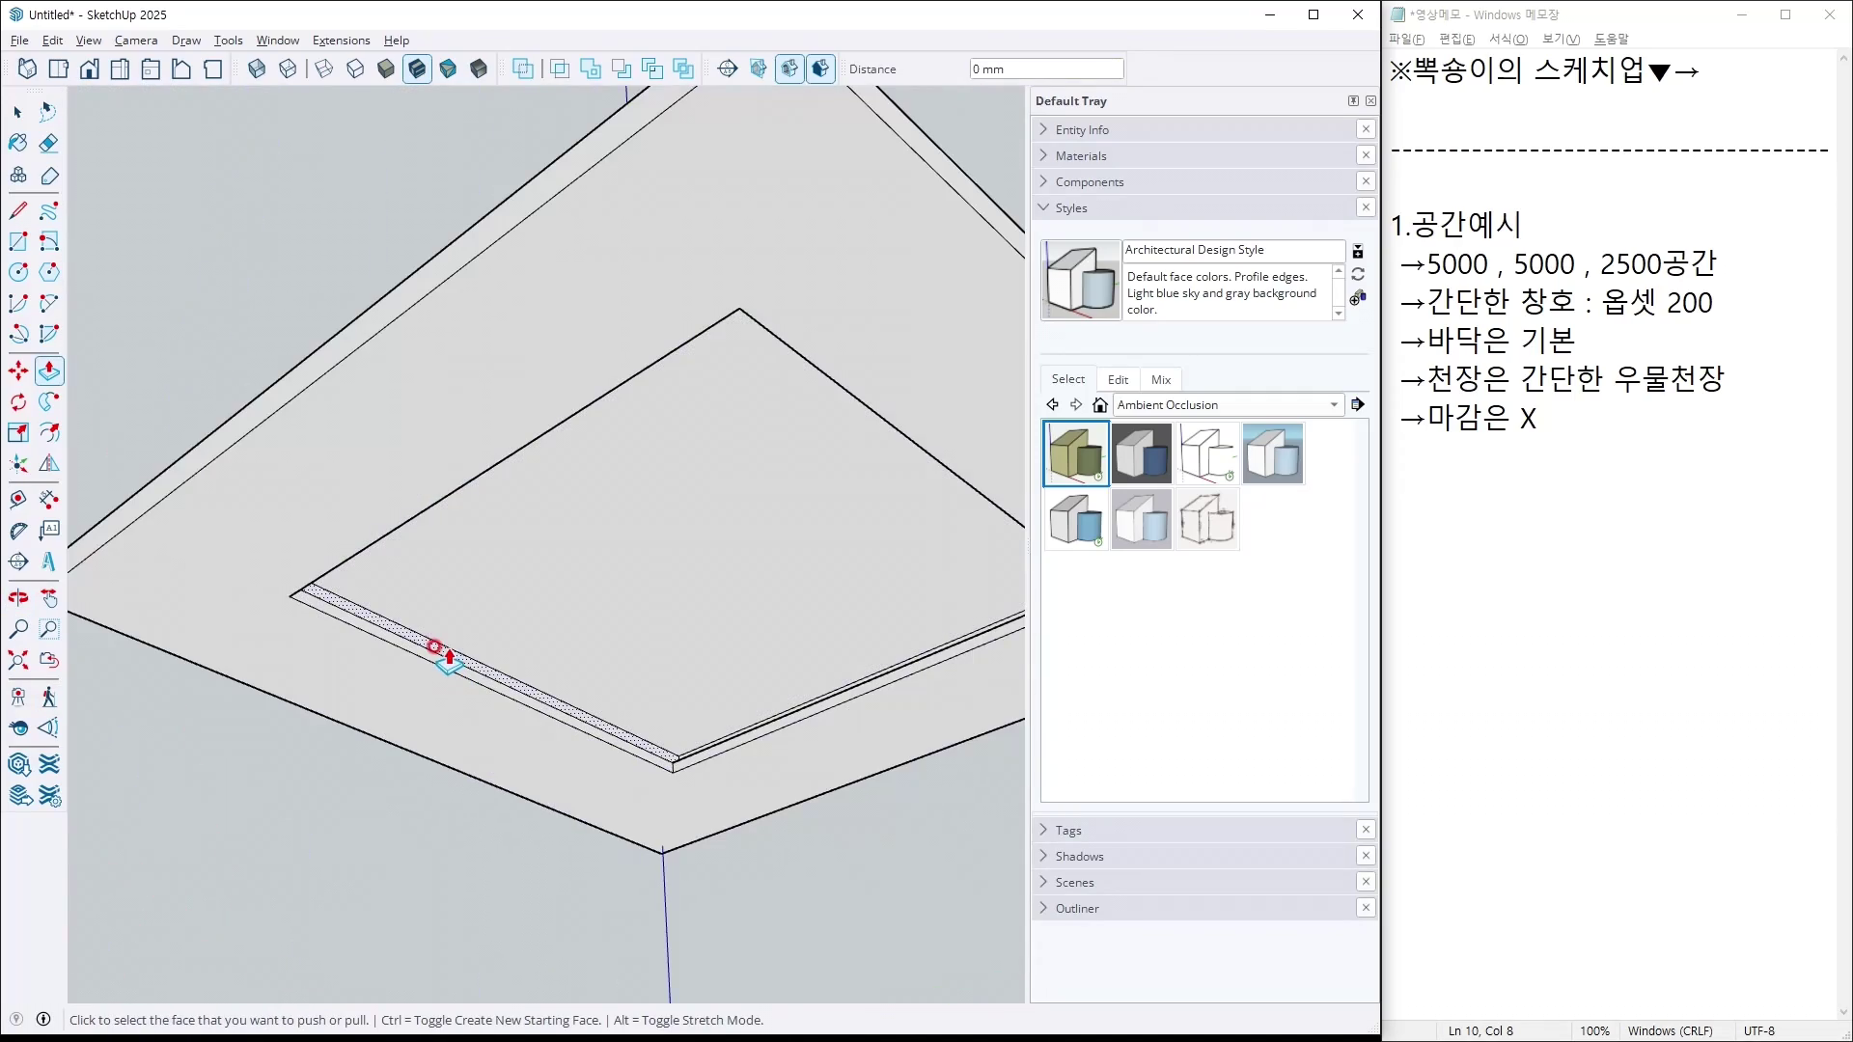
{"action": "double_click", "coordinate": [434, 647]}
{"action": "middle_click_drag", "start_coordinate": [546, 590], "coordinate": [27, 611]}
{"action": "scroll", "coordinate": [349, 661], "scroll_direction": "up", "scroll_amount": 3}
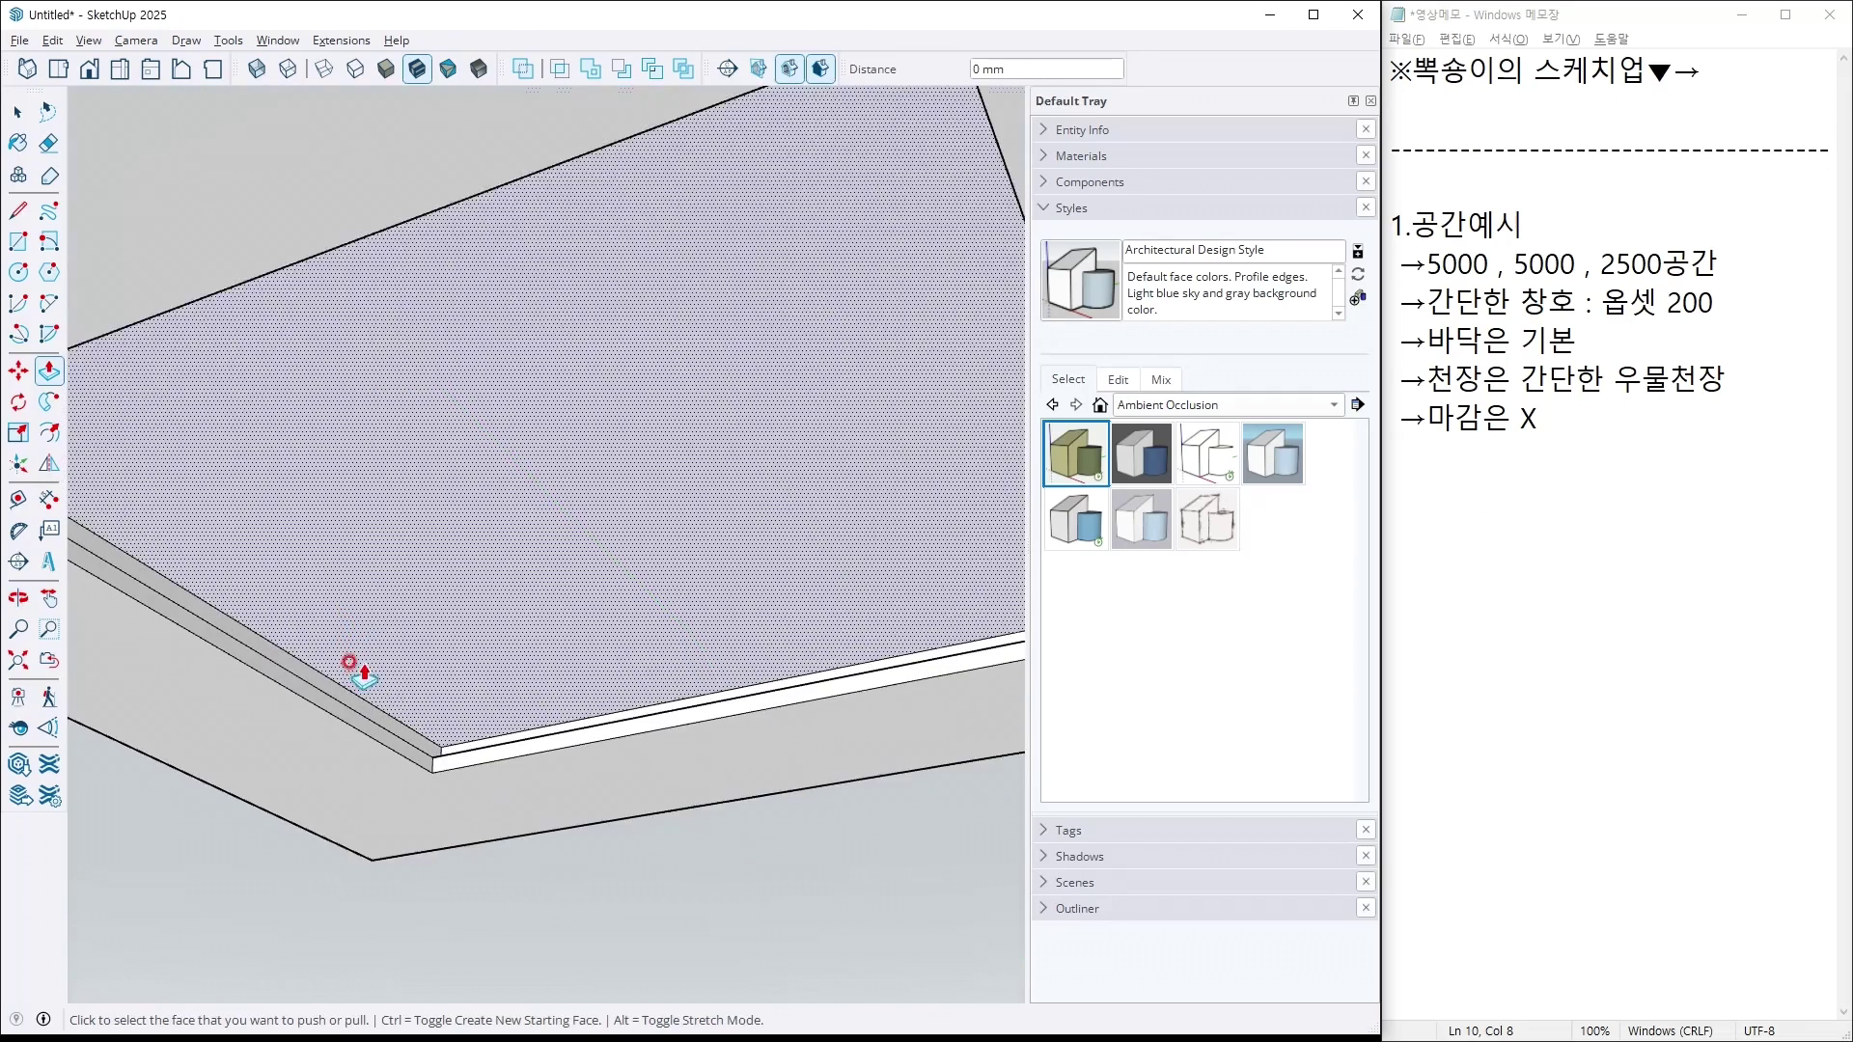
{"action": "scroll", "coordinate": [348, 662], "scroll_direction": "up", "scroll_amount": 1}
{"action": "double_click", "coordinate": [350, 706]}
Group all the connected ceiling geometry and unhide the walls, window and floor.
{"action": "key", "text": "space"}
{"action": "triple_click", "coordinate": [372, 768]}
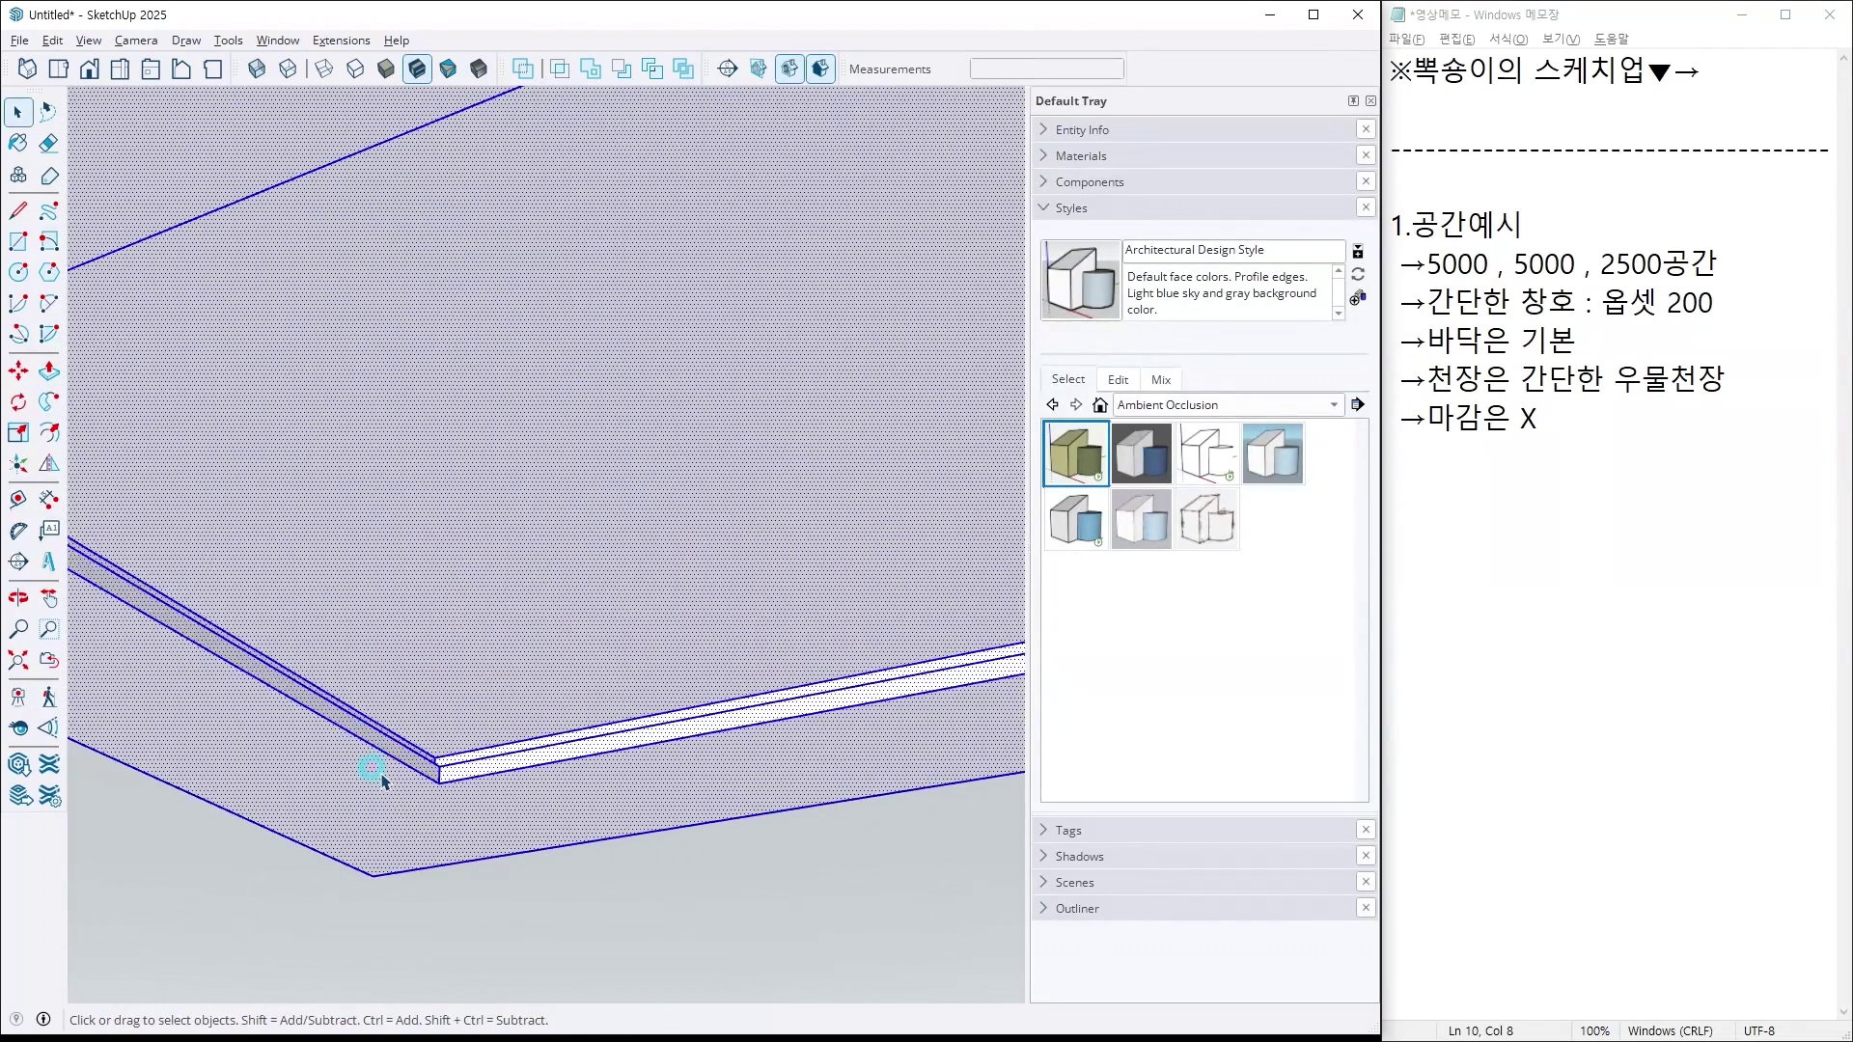
{"action": "left_click", "coordinate": [585, 631]}
{"action": "scroll", "coordinate": [584, 669], "scroll_direction": "down", "scroll_amount": 8}
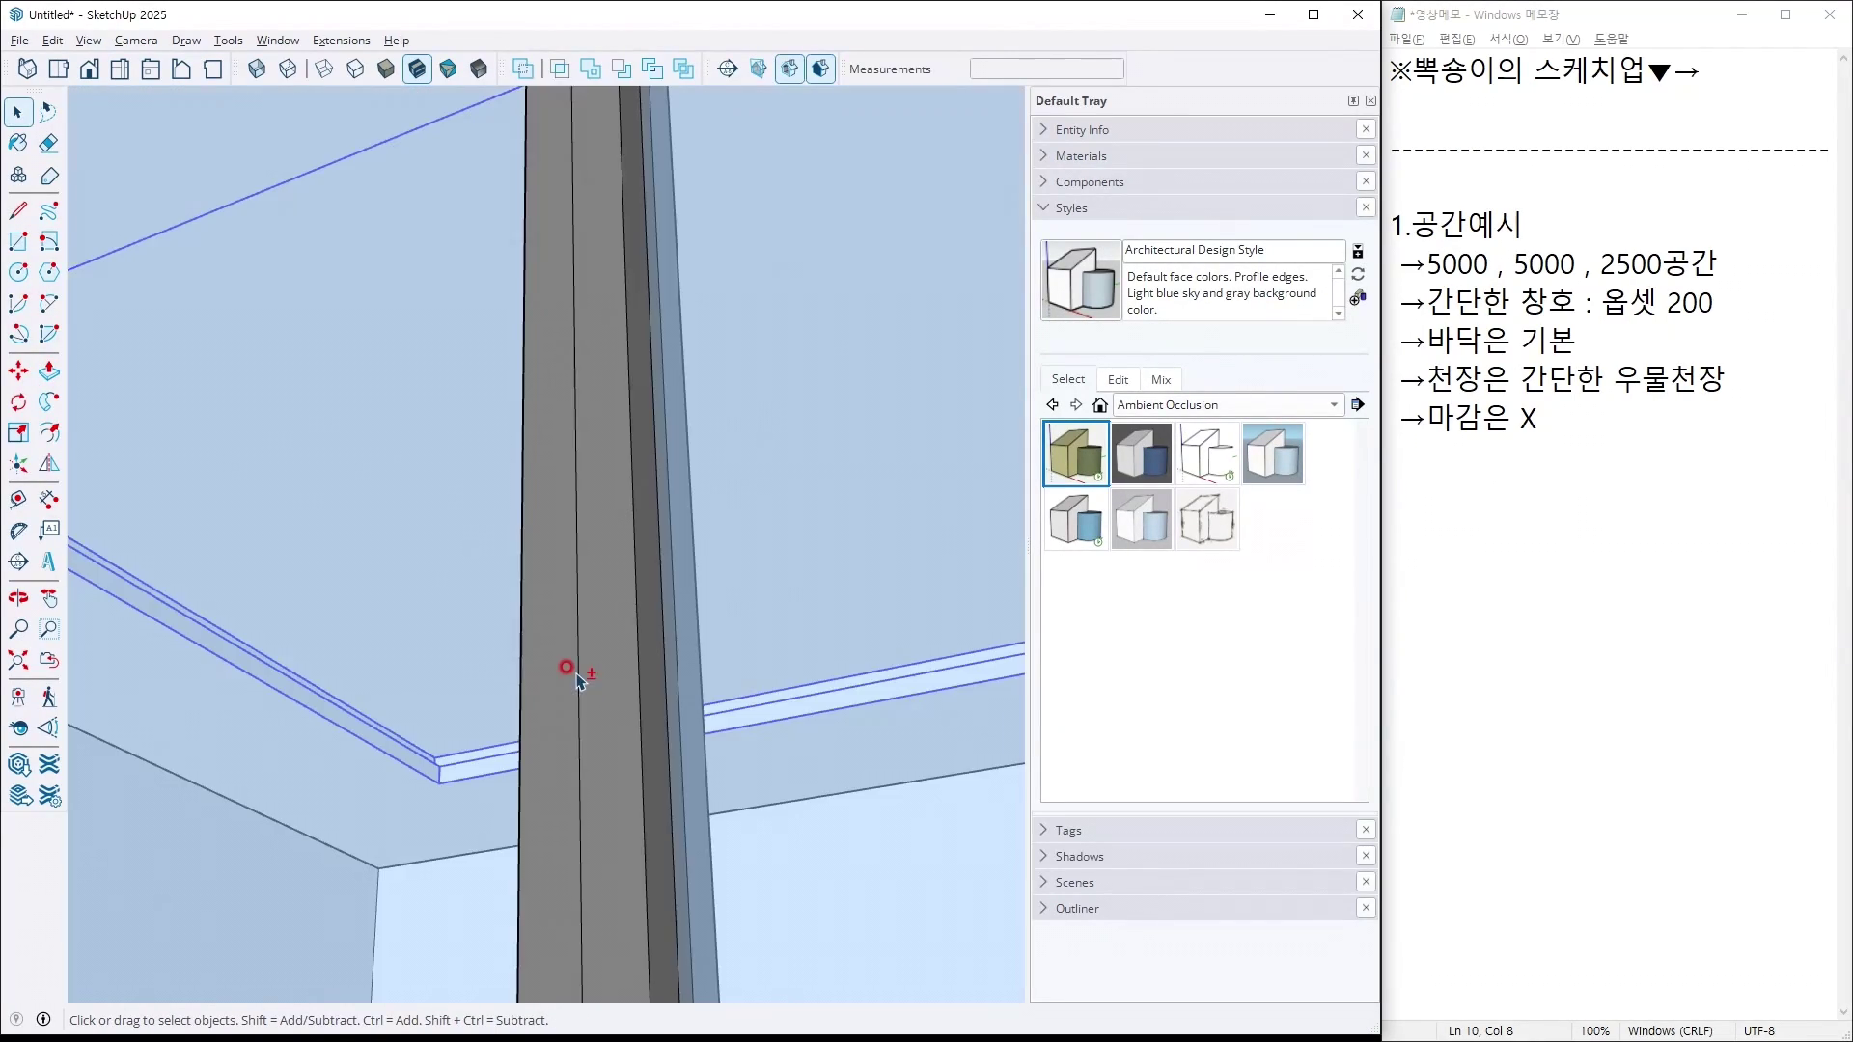
{"action": "middle_click_drag", "start_coordinate": [571, 666], "coordinate": [516, 799]}
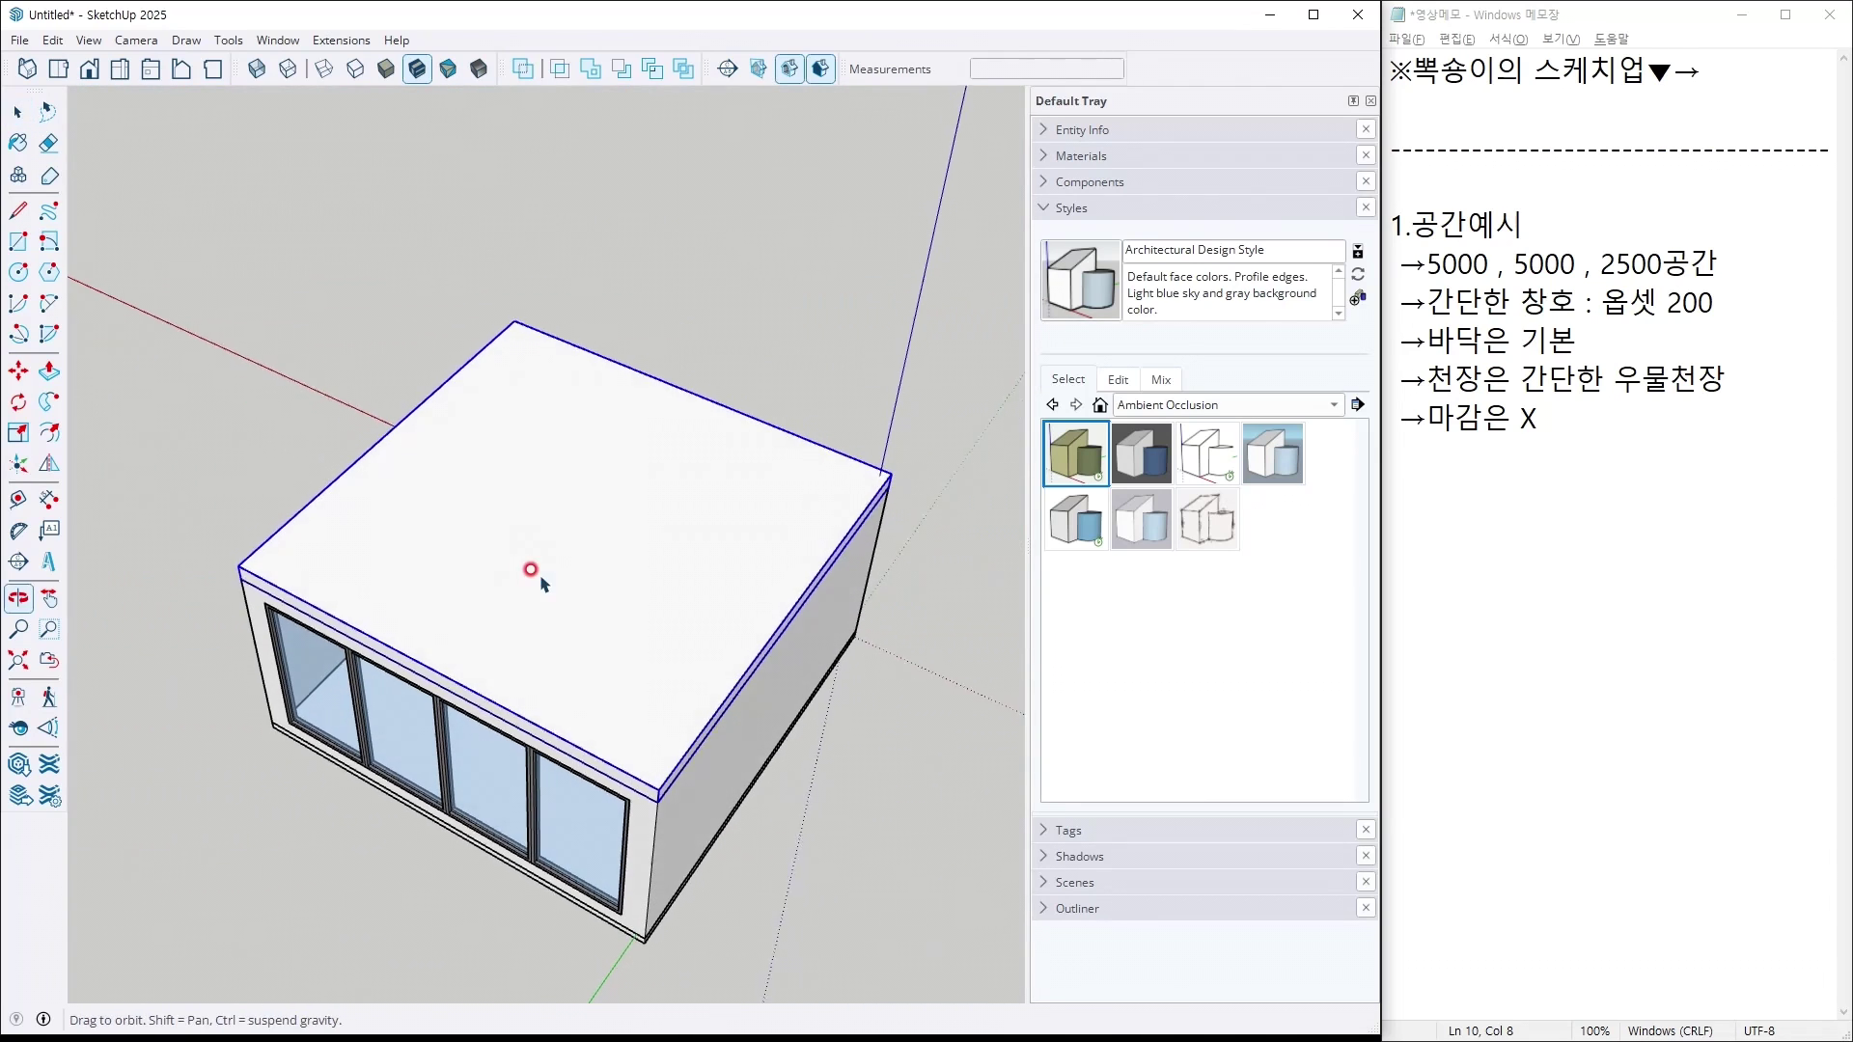
Hide the ceiling group and place the camera on the floor near a corner opposite the window, aimed at the window wall, with 800 mm eye height.
{"action": "key", "text": "Delete"}
{"action": "left_click", "coordinate": [48, 598]}
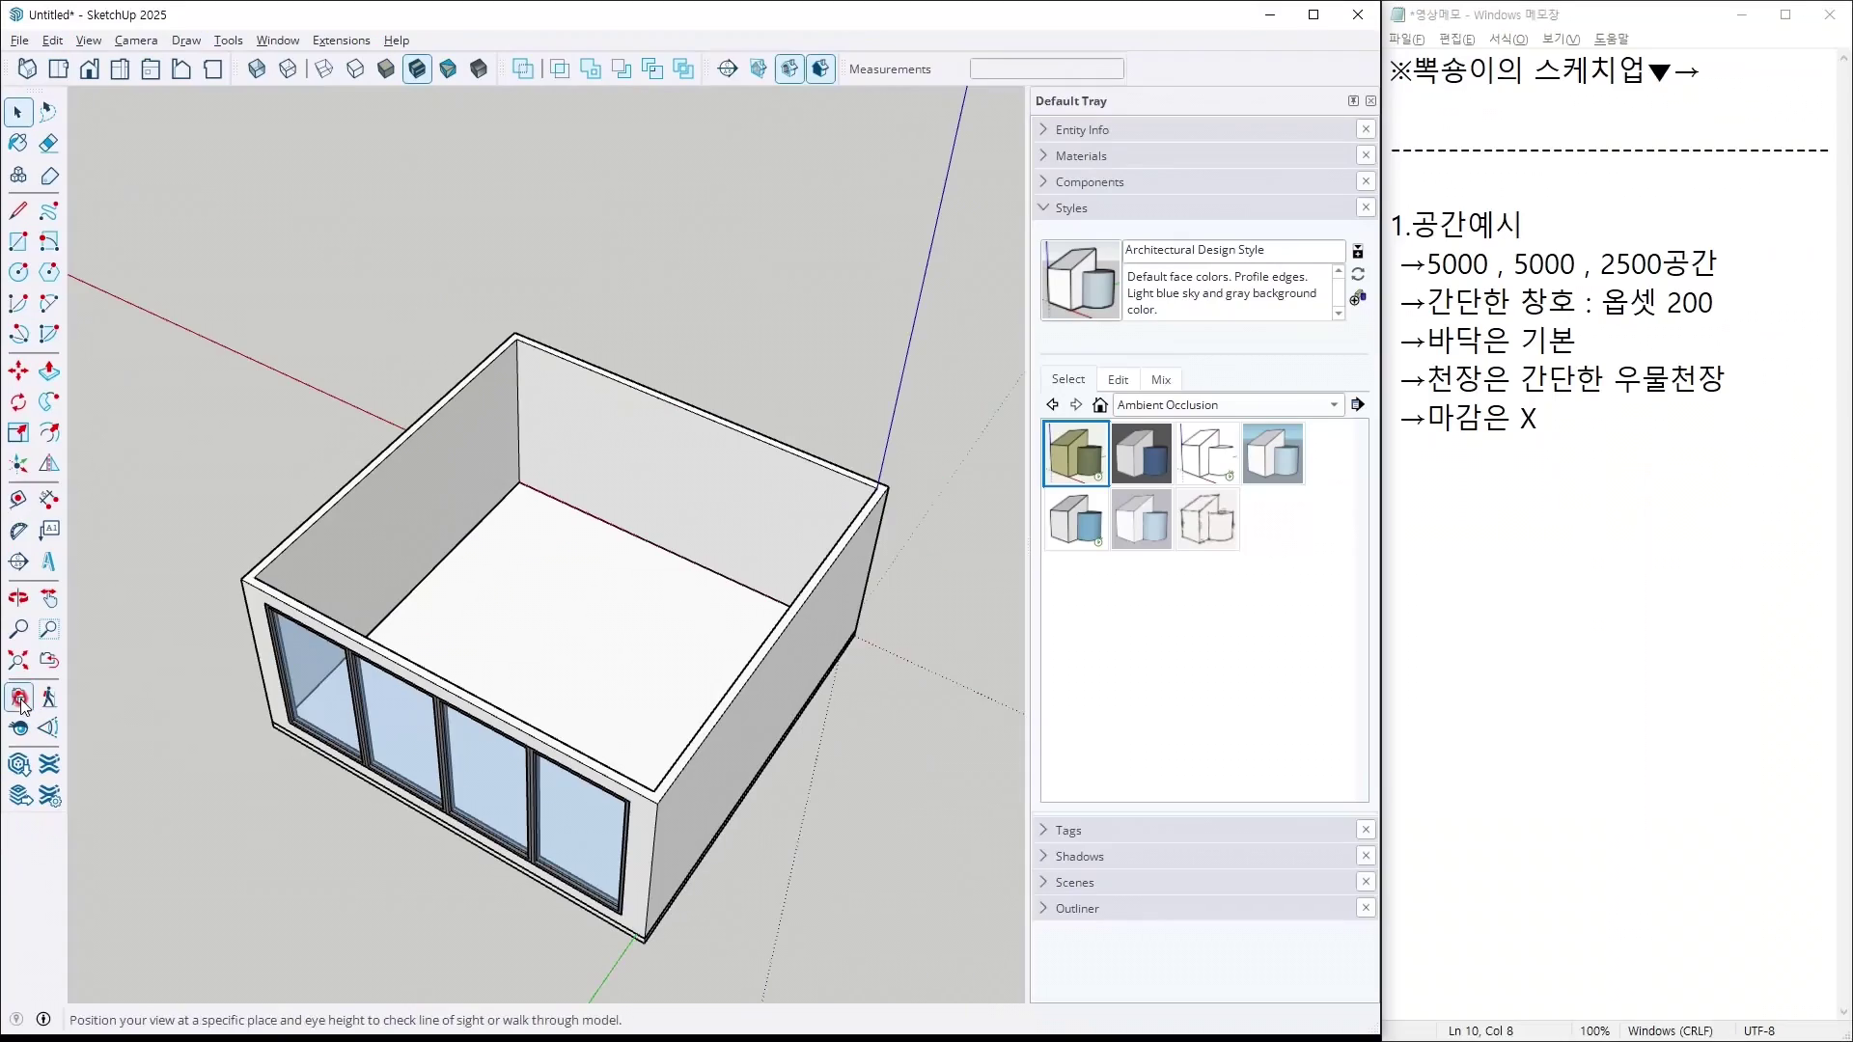
{"action": "middle_click_drag", "start_coordinate": [621, 542], "coordinate": [579, 757]}
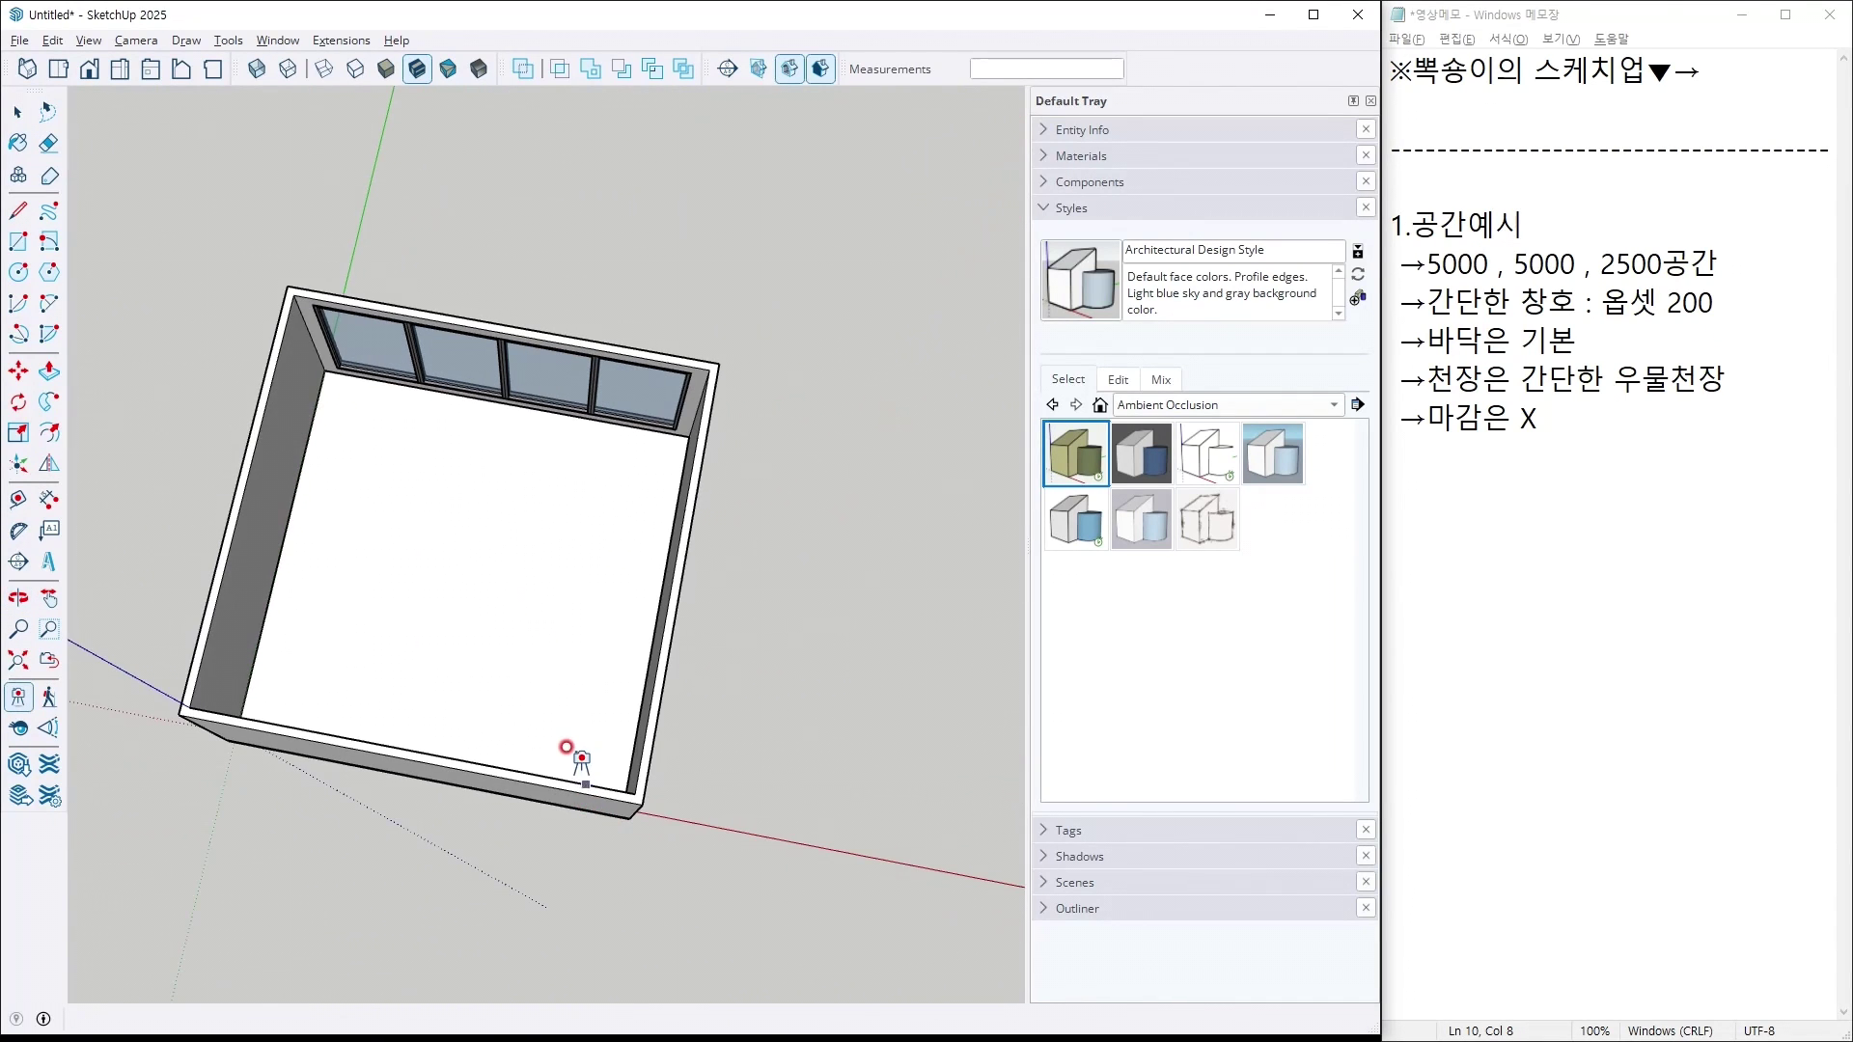
{"action": "left_click", "coordinate": [595, 765]}
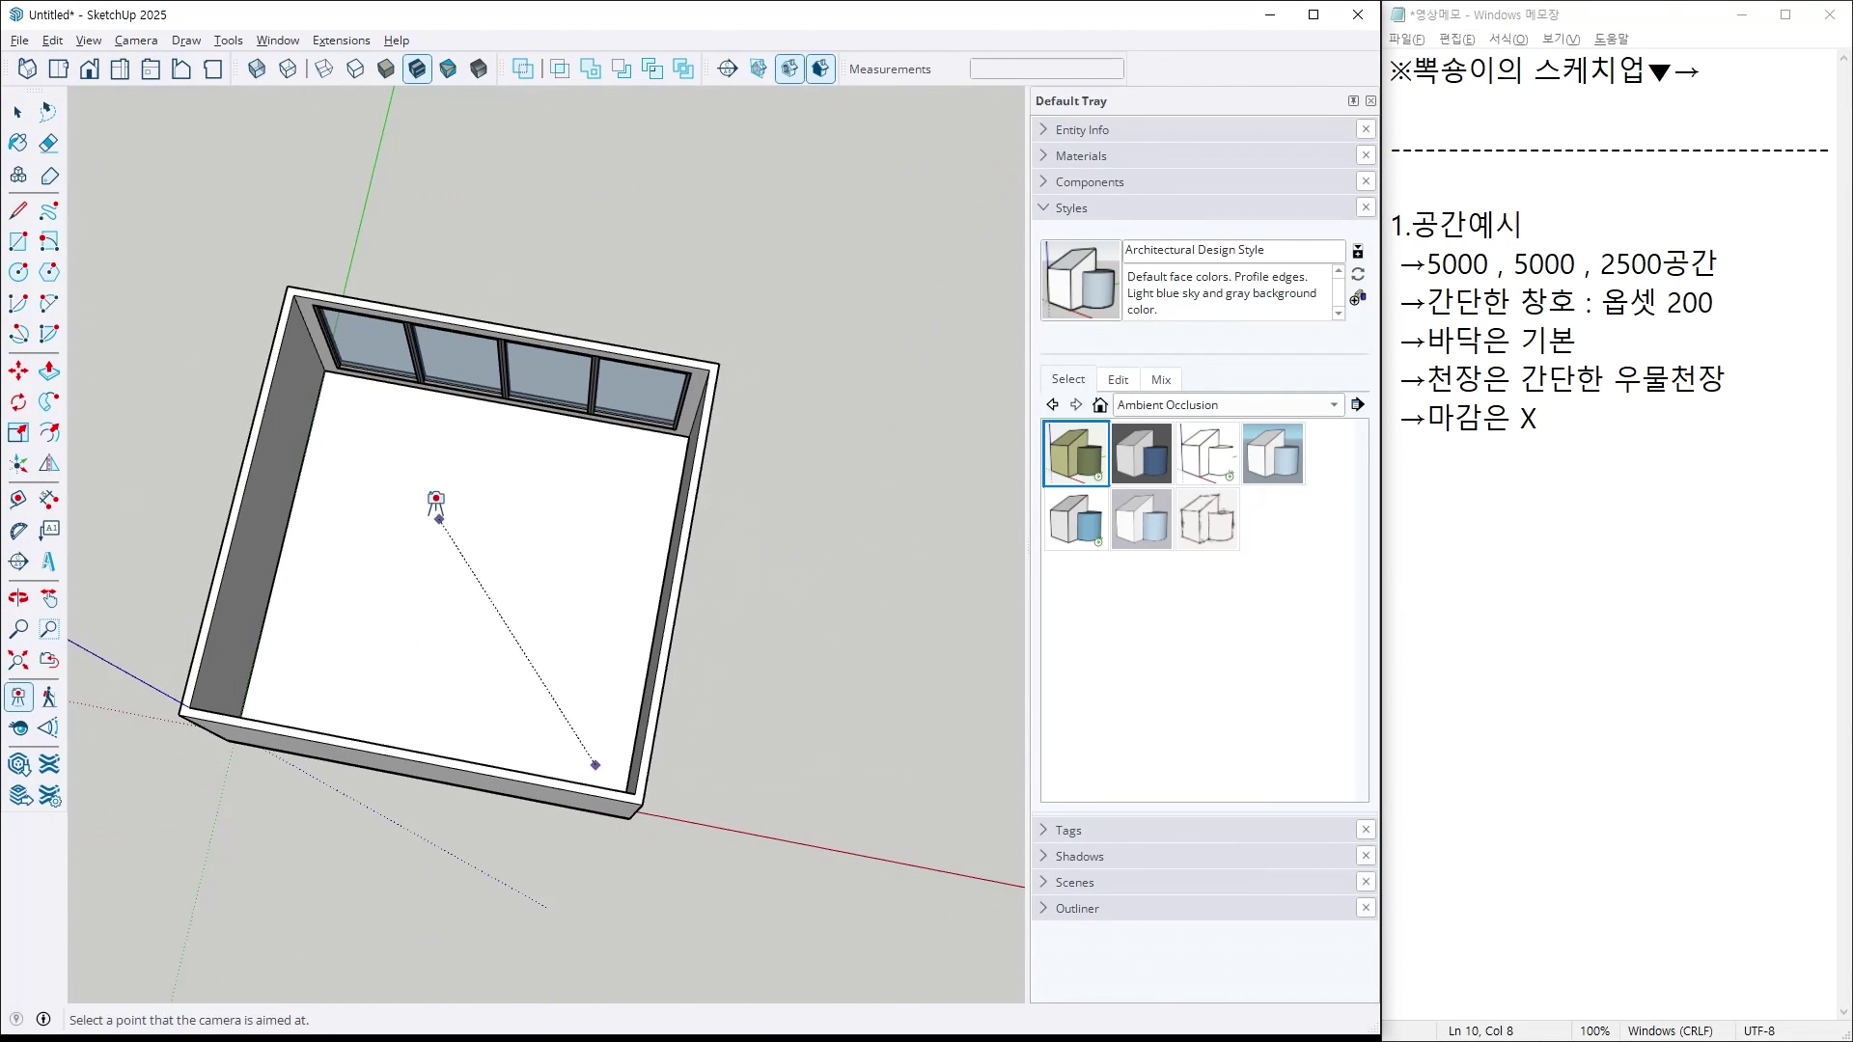
{"action": "left_click", "coordinate": [394, 424]}
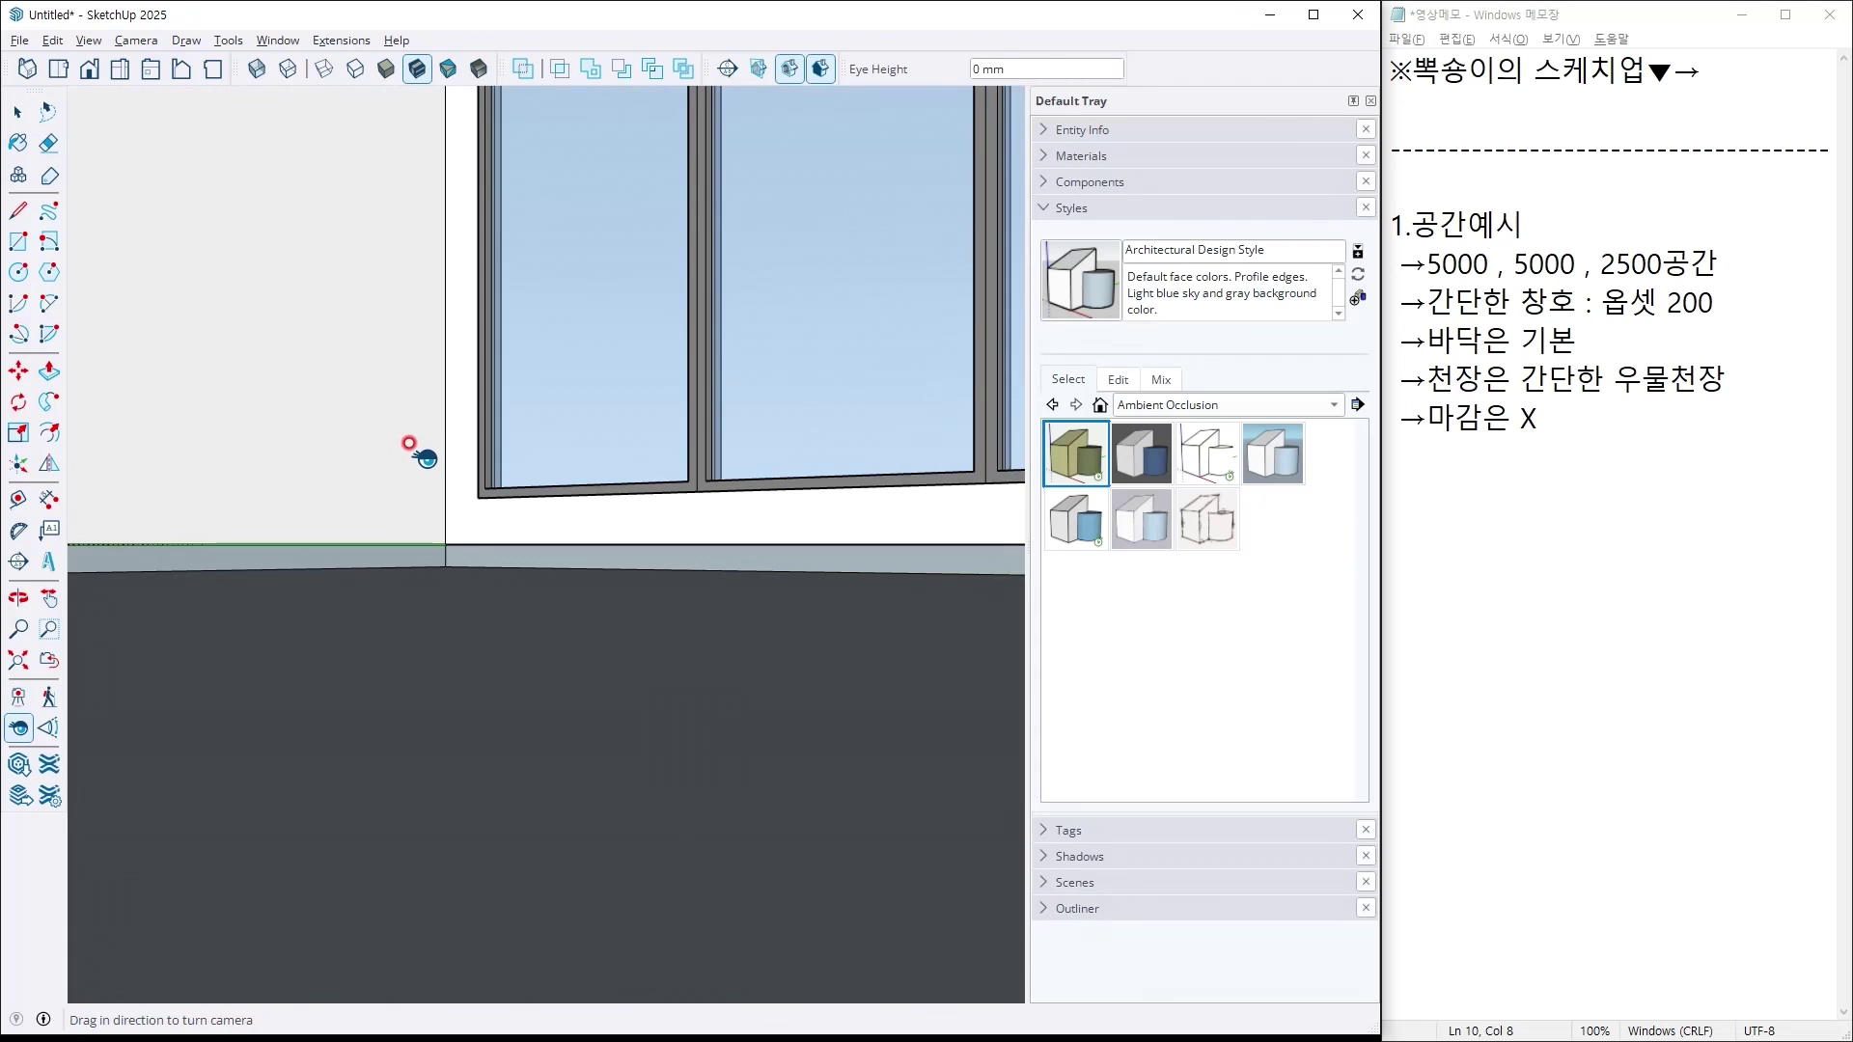
{"action": "type", "text": "800"}
{"action": "key", "text": "Return"}
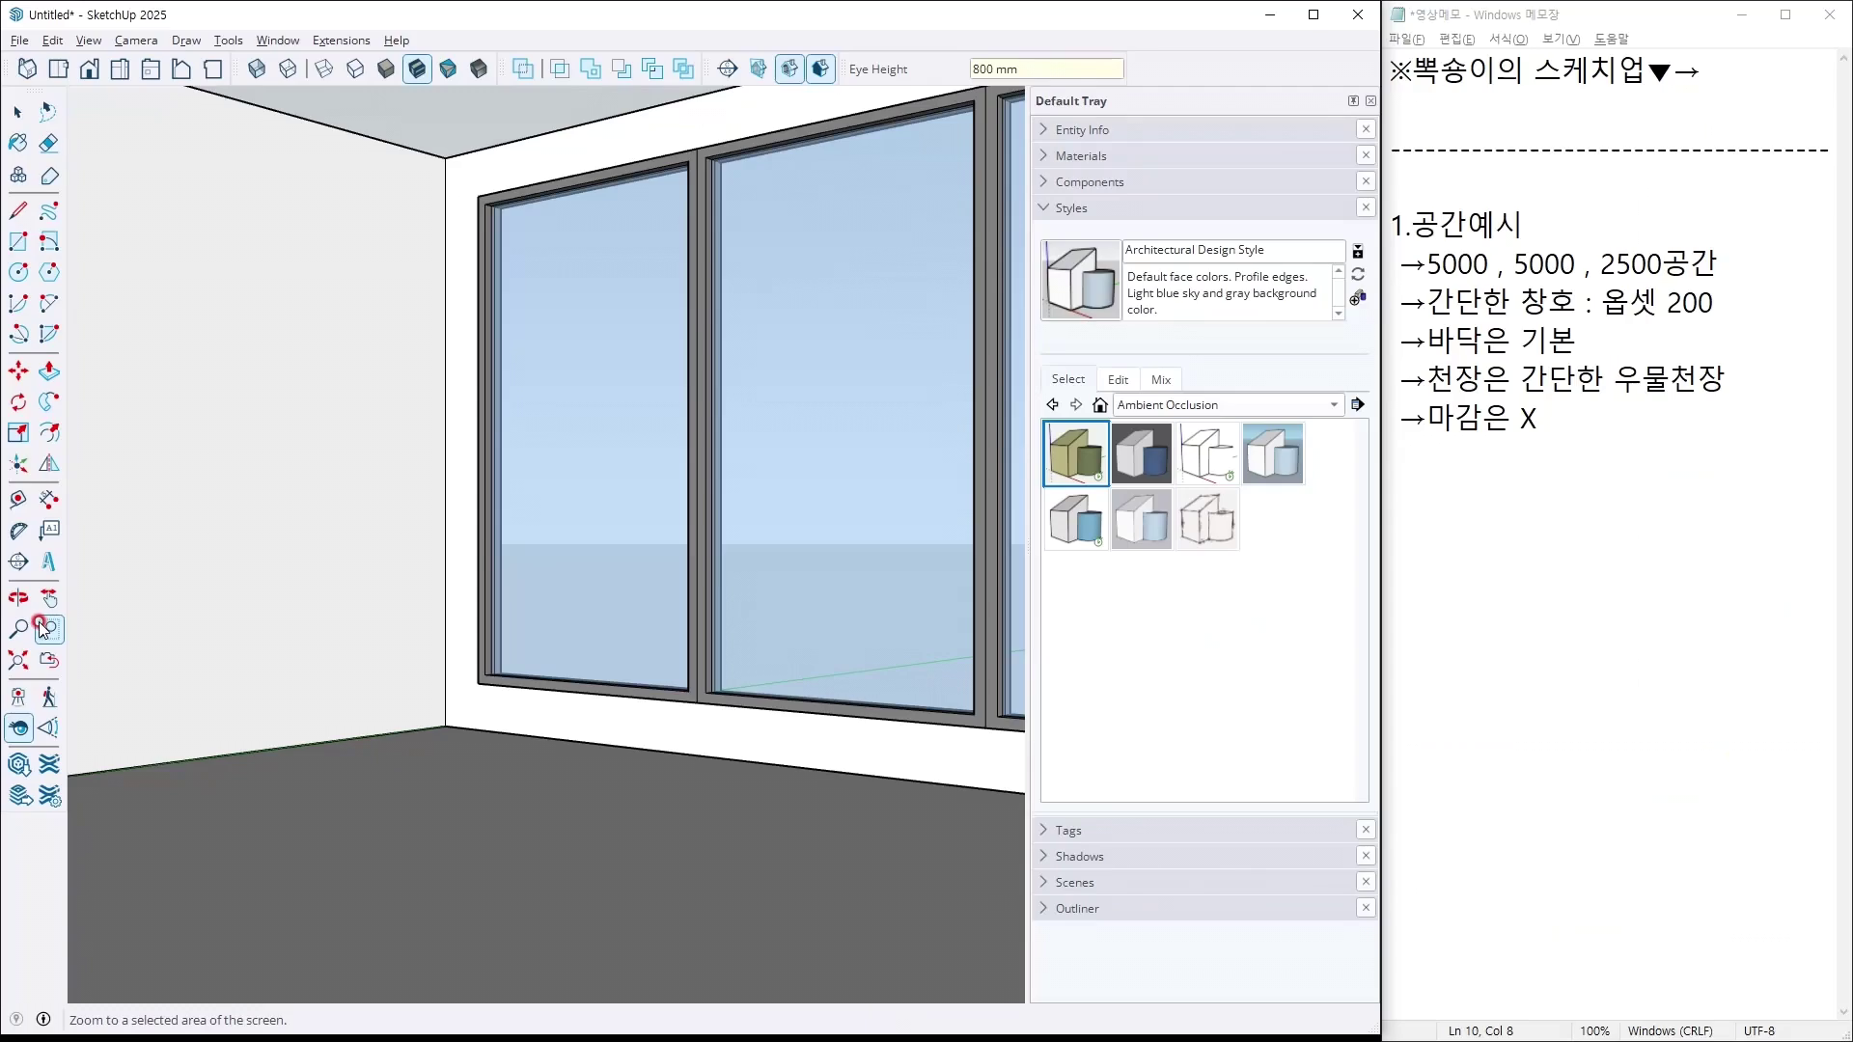
Set the camera's field of view to 70 degrees and unhide the ceiling.
{"action": "left_click", "coordinate": [20, 628]}
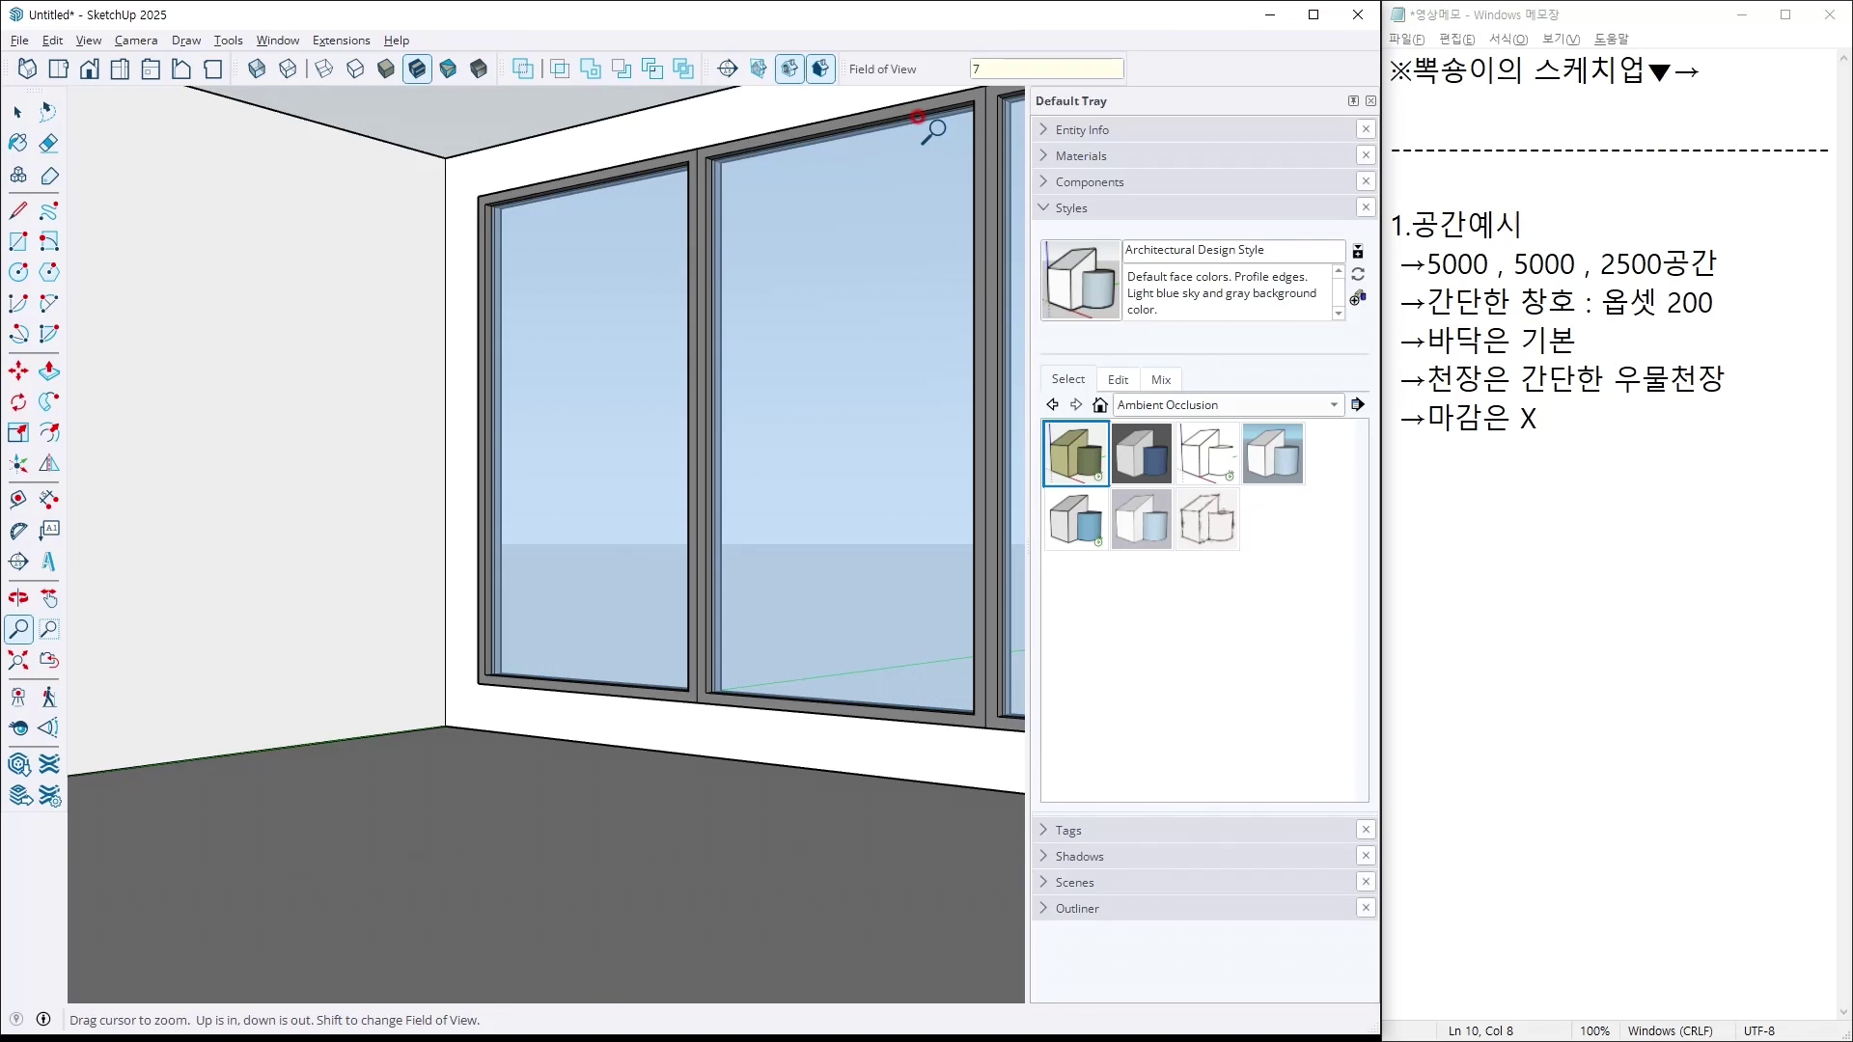
{"action": "type", "text": "70"}
{"action": "key", "text": "Return"}
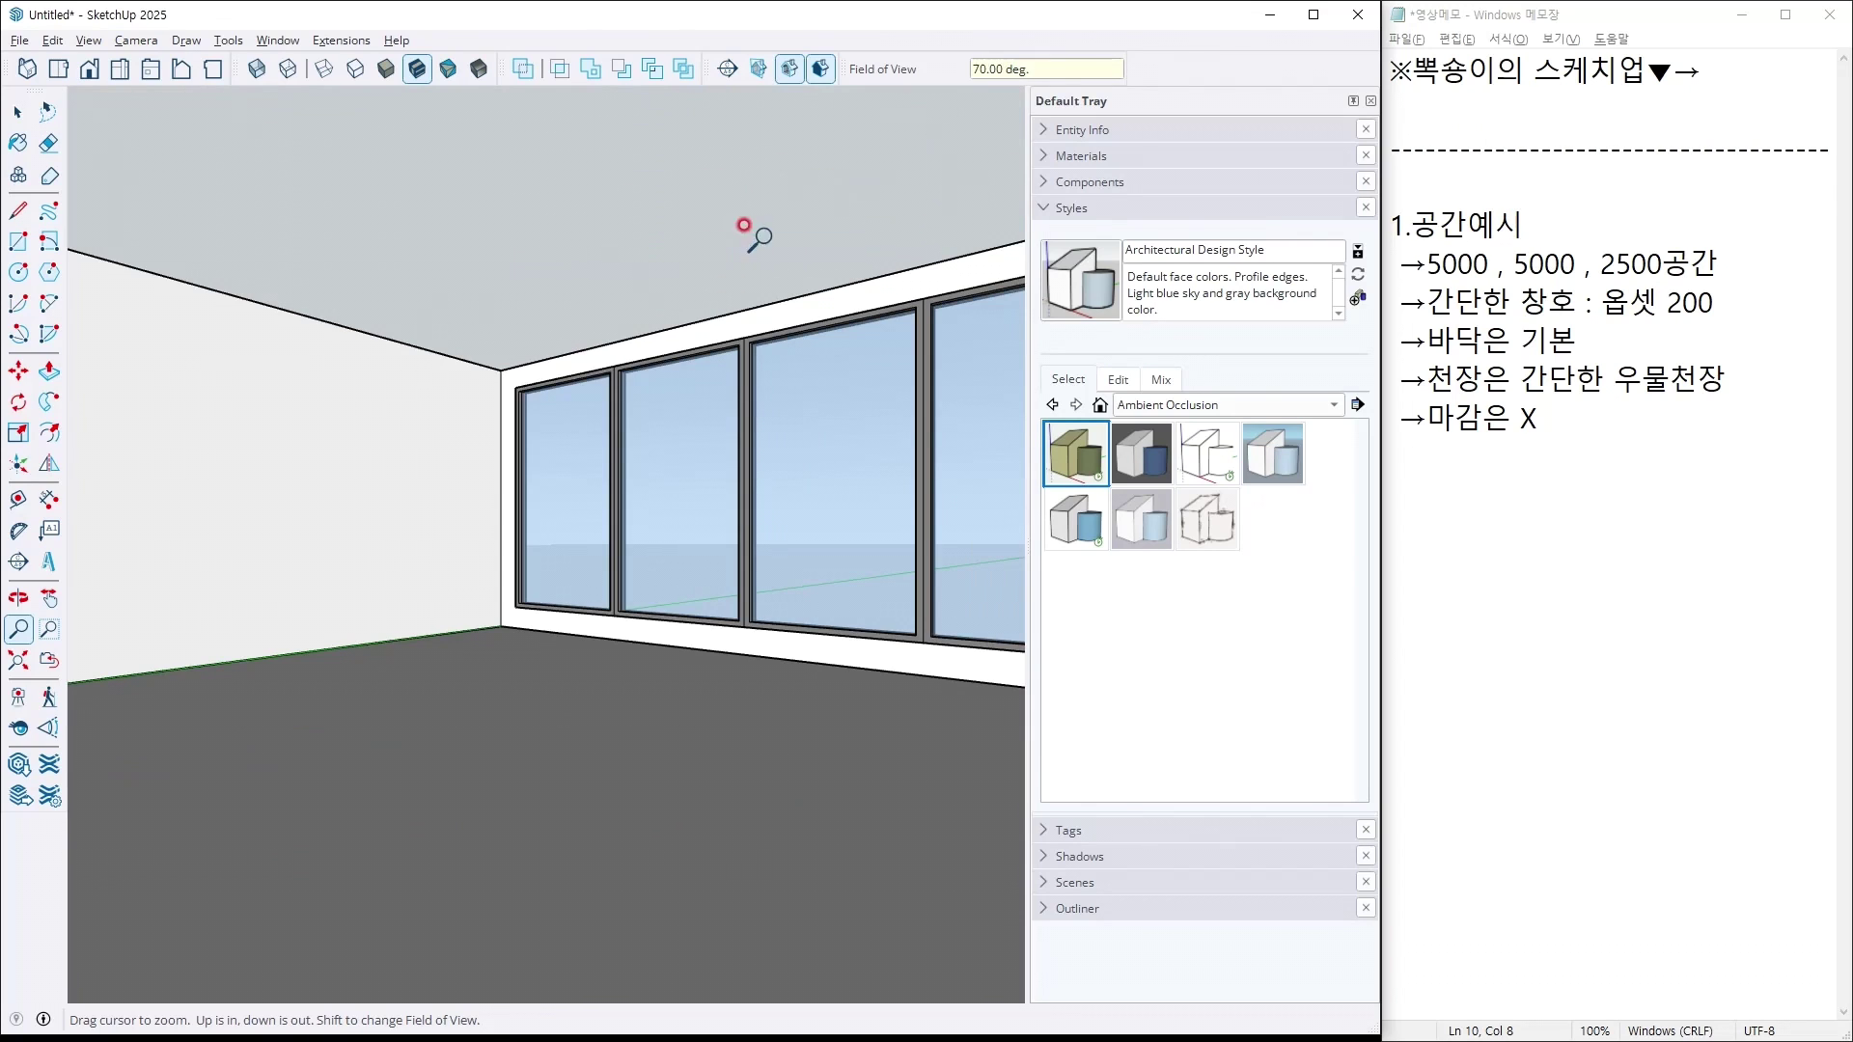
{"action": "key", "text": "space"}
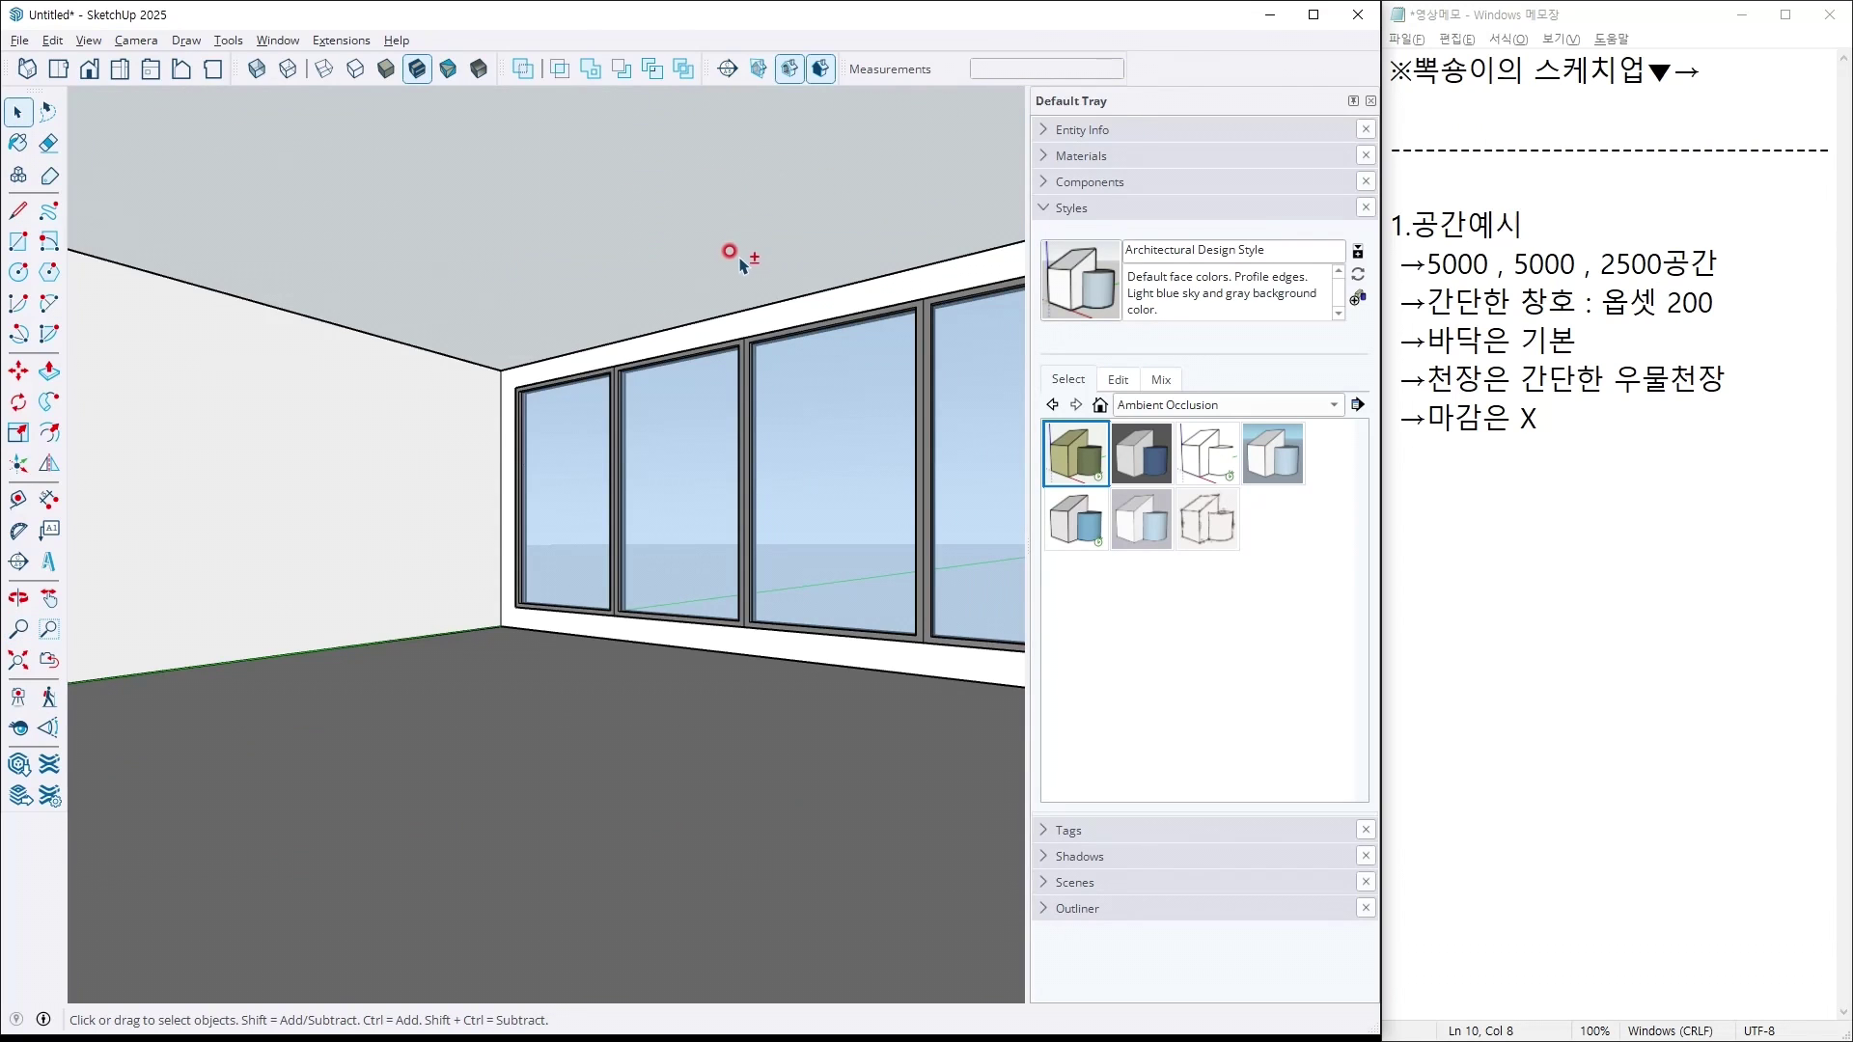
{"action": "key", "text": "alt+shift+h"}
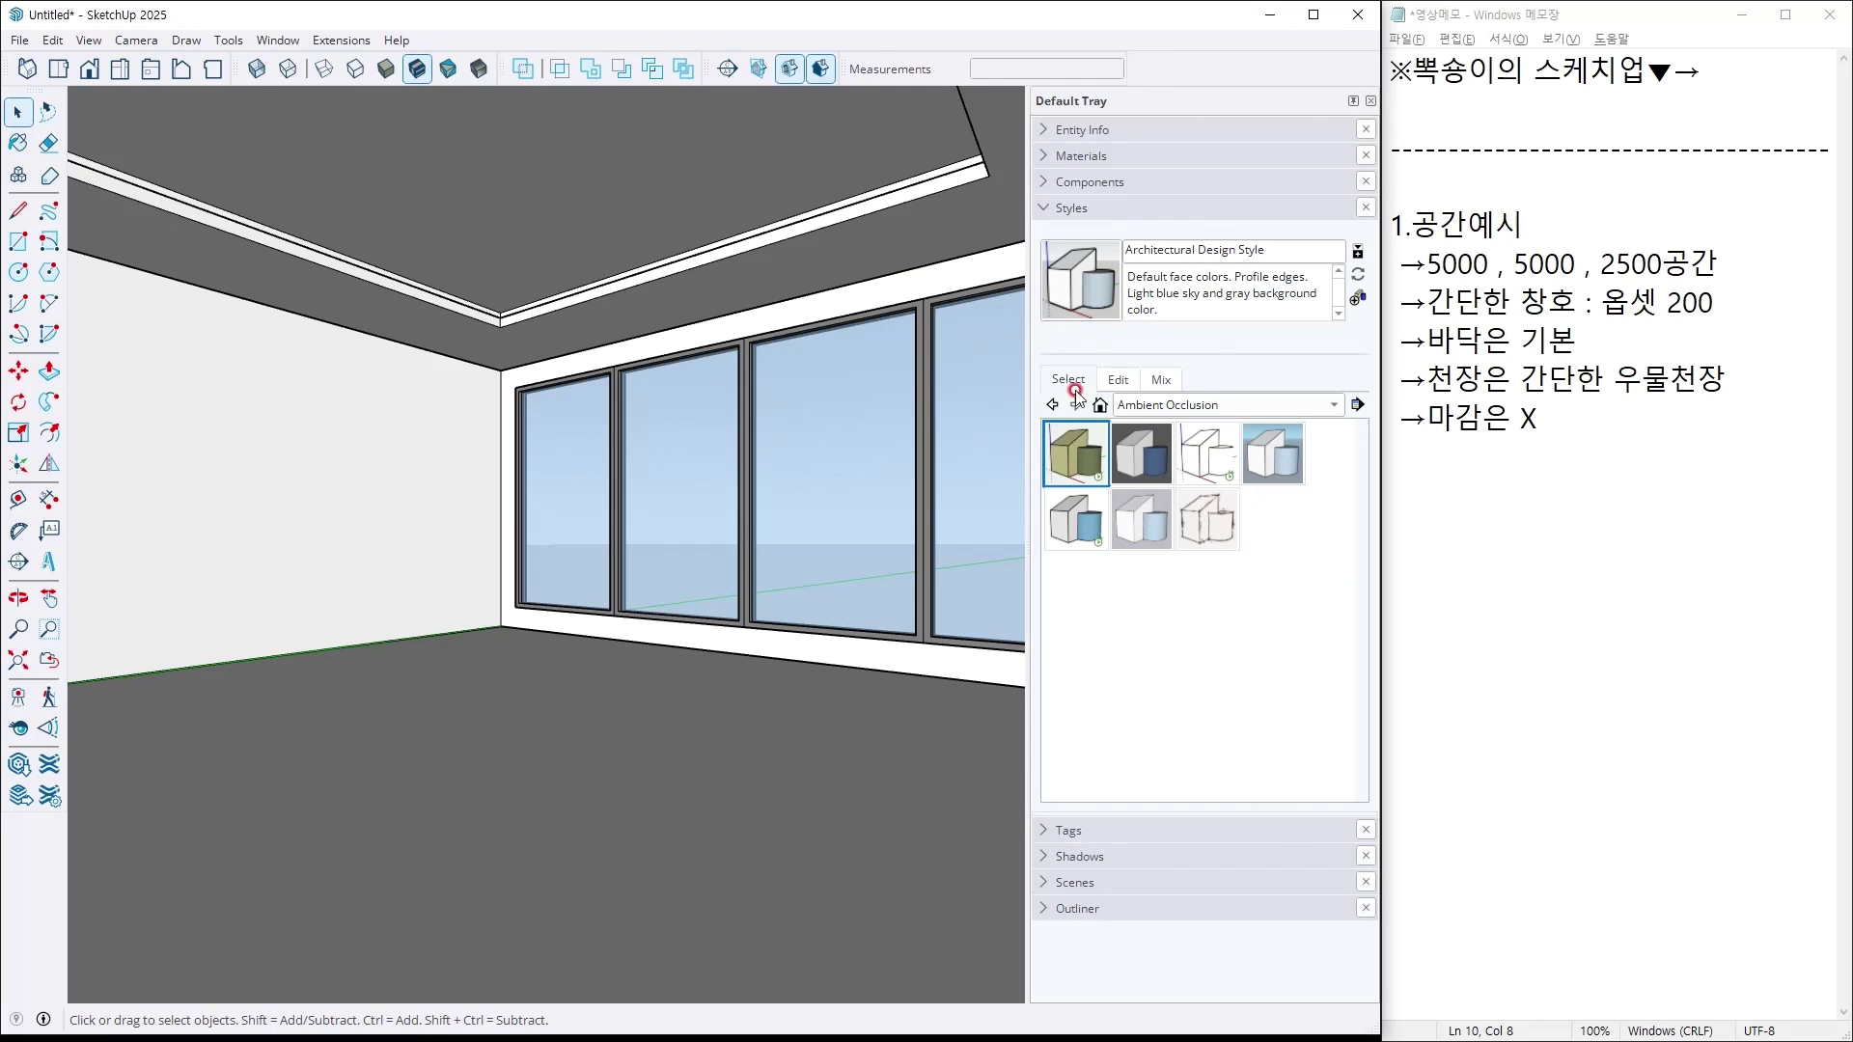
Save the current interior camera view as a new scene.
{"action": "left_click", "coordinate": [1071, 209]}
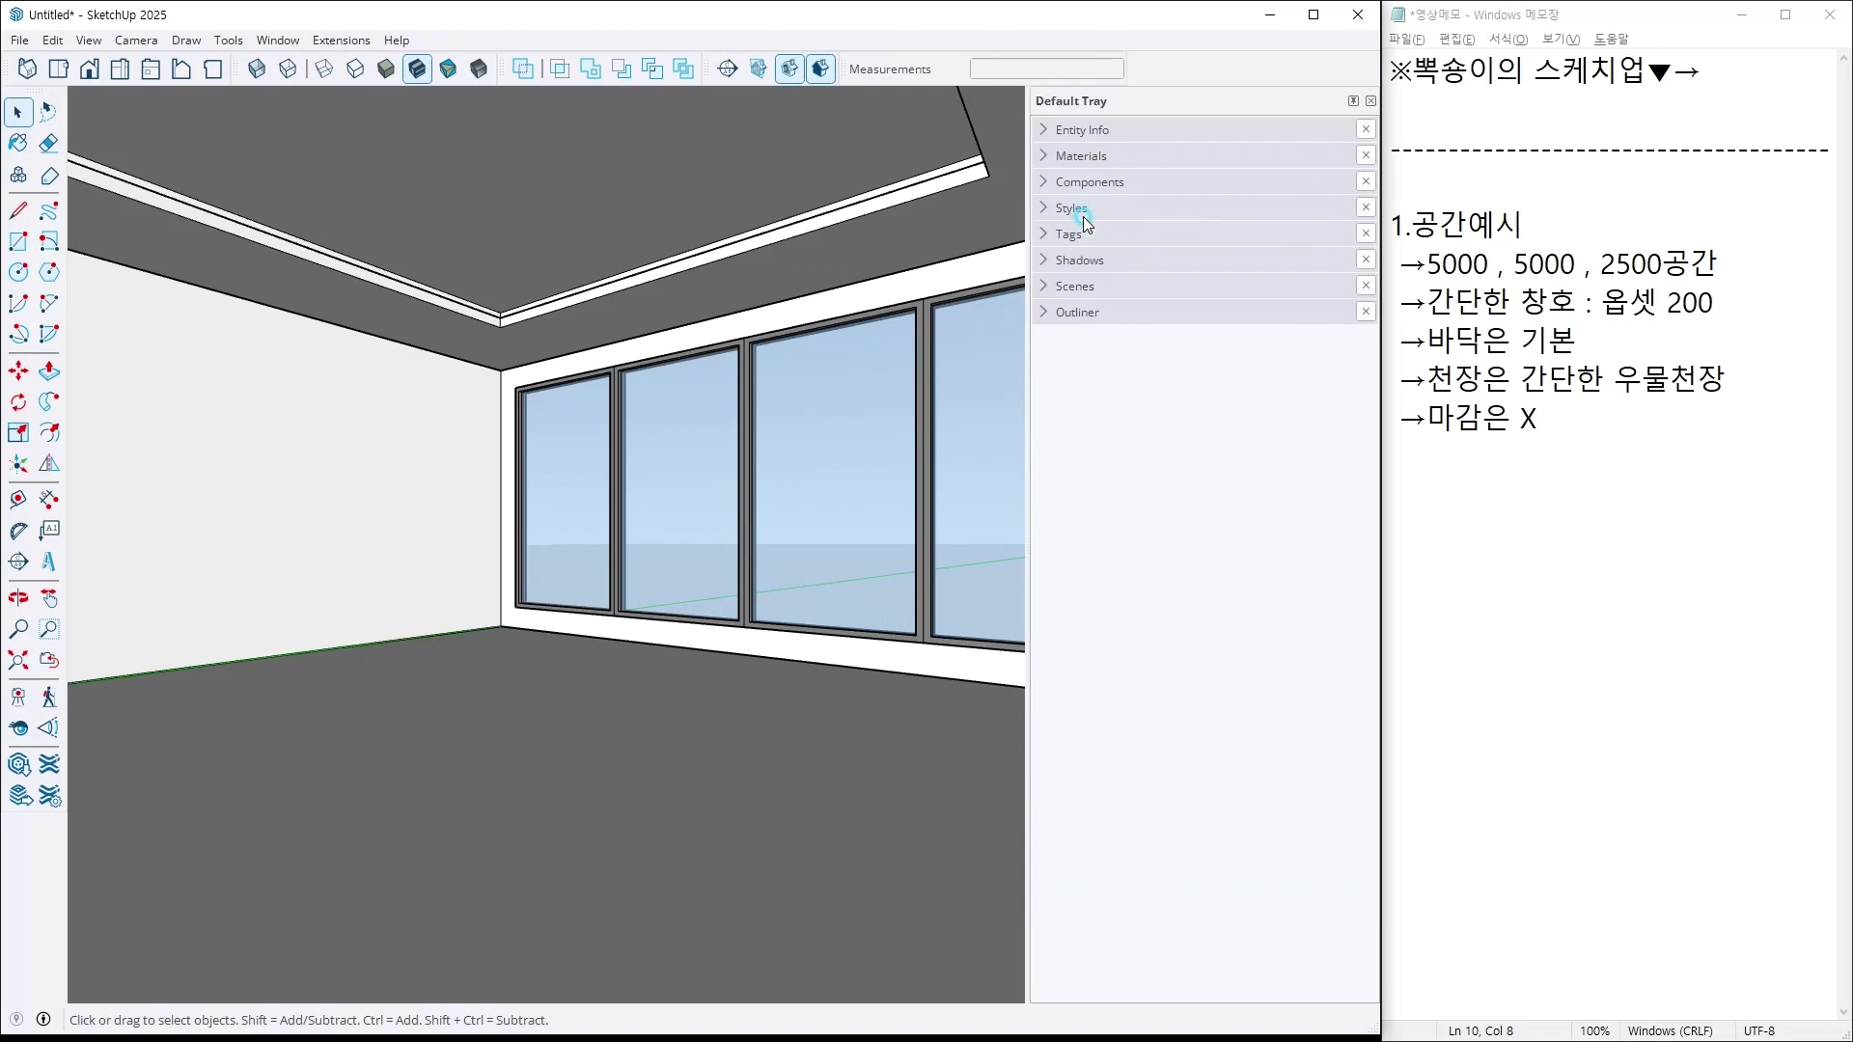
{"action": "left_click", "coordinate": [1096, 286]}
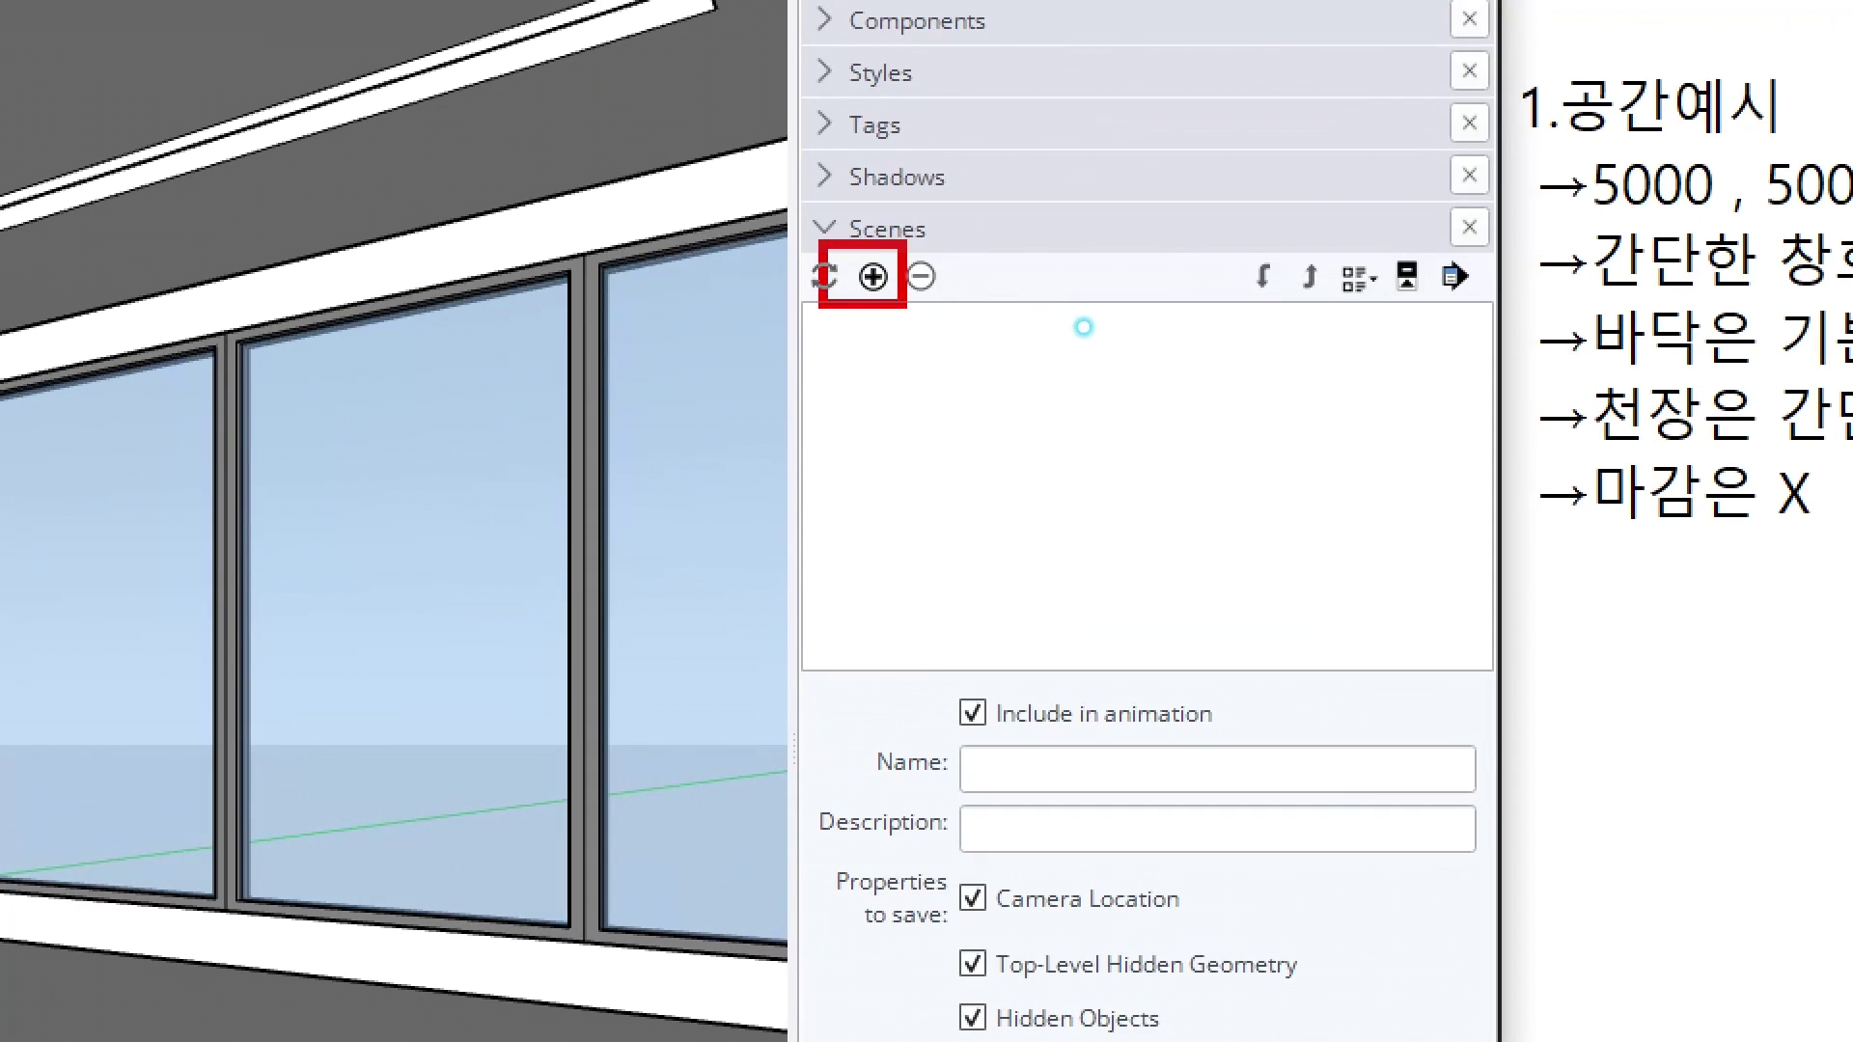
{"action": "left_click", "coordinate": [873, 277]}
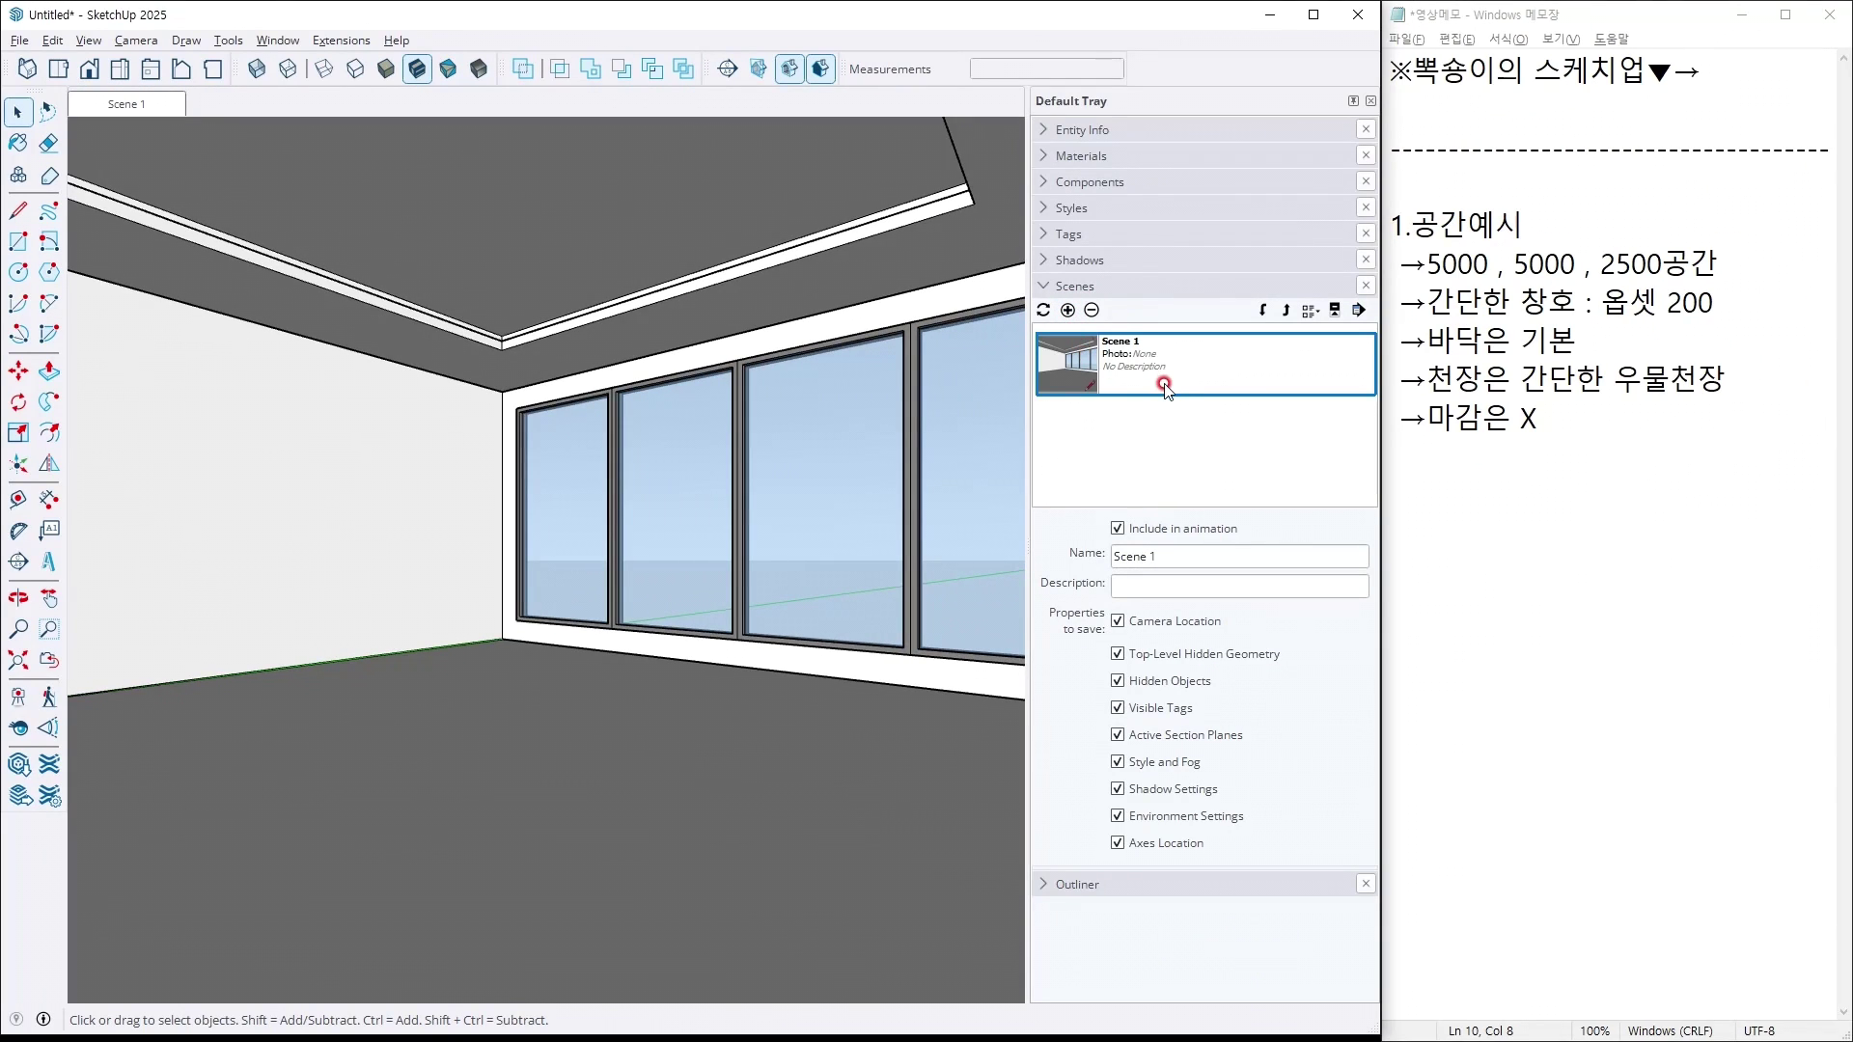
In the Notepad memo, add the heading "2.정말시간이 없을때" with the line "→컨셉시안을 잡는다" below it.
{"action": "left_click", "coordinate": [1687, 485]}
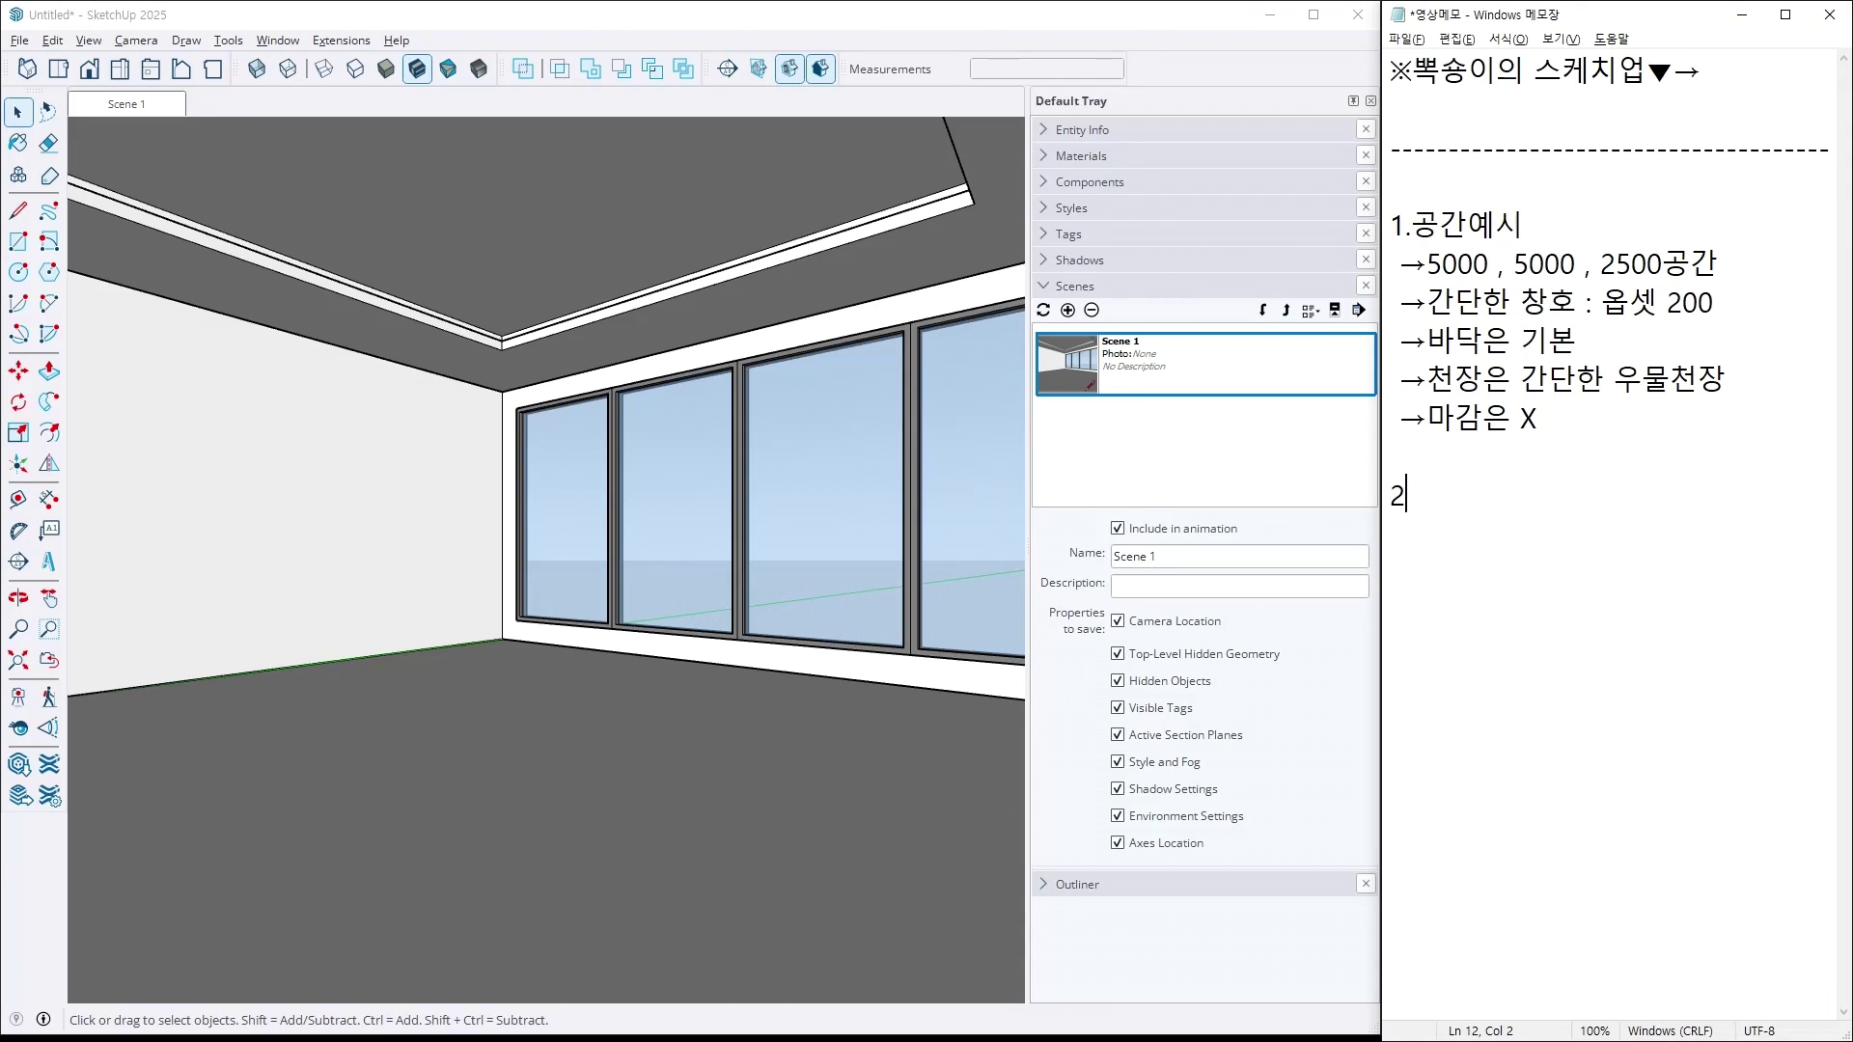
{"action": "key", "text": "BackSpace"}
{"action": "key", "text": "Hangul"}
{"action": "type", "text": "정마ㄹ시간이 "}
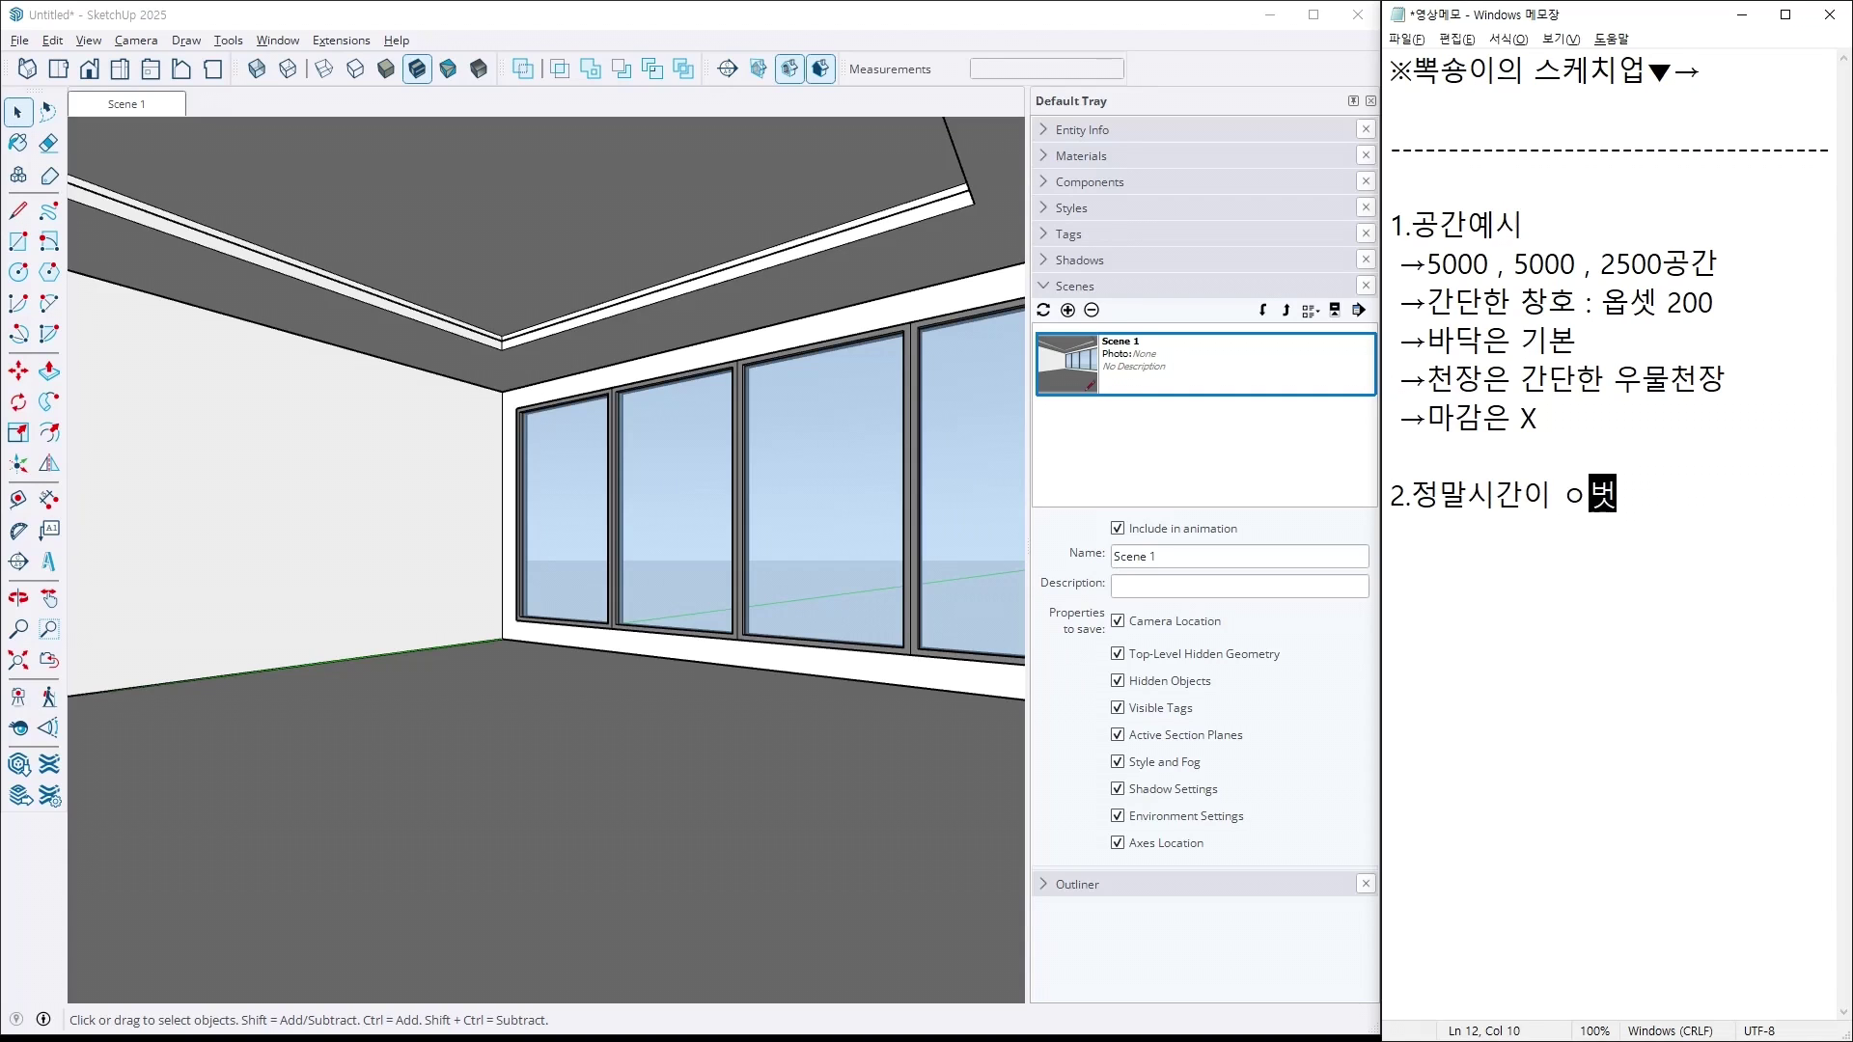
{"action": "type", "text": "없을때"}
{"action": "key", "text": "Return"}
{"action": "type", "text": "→"}
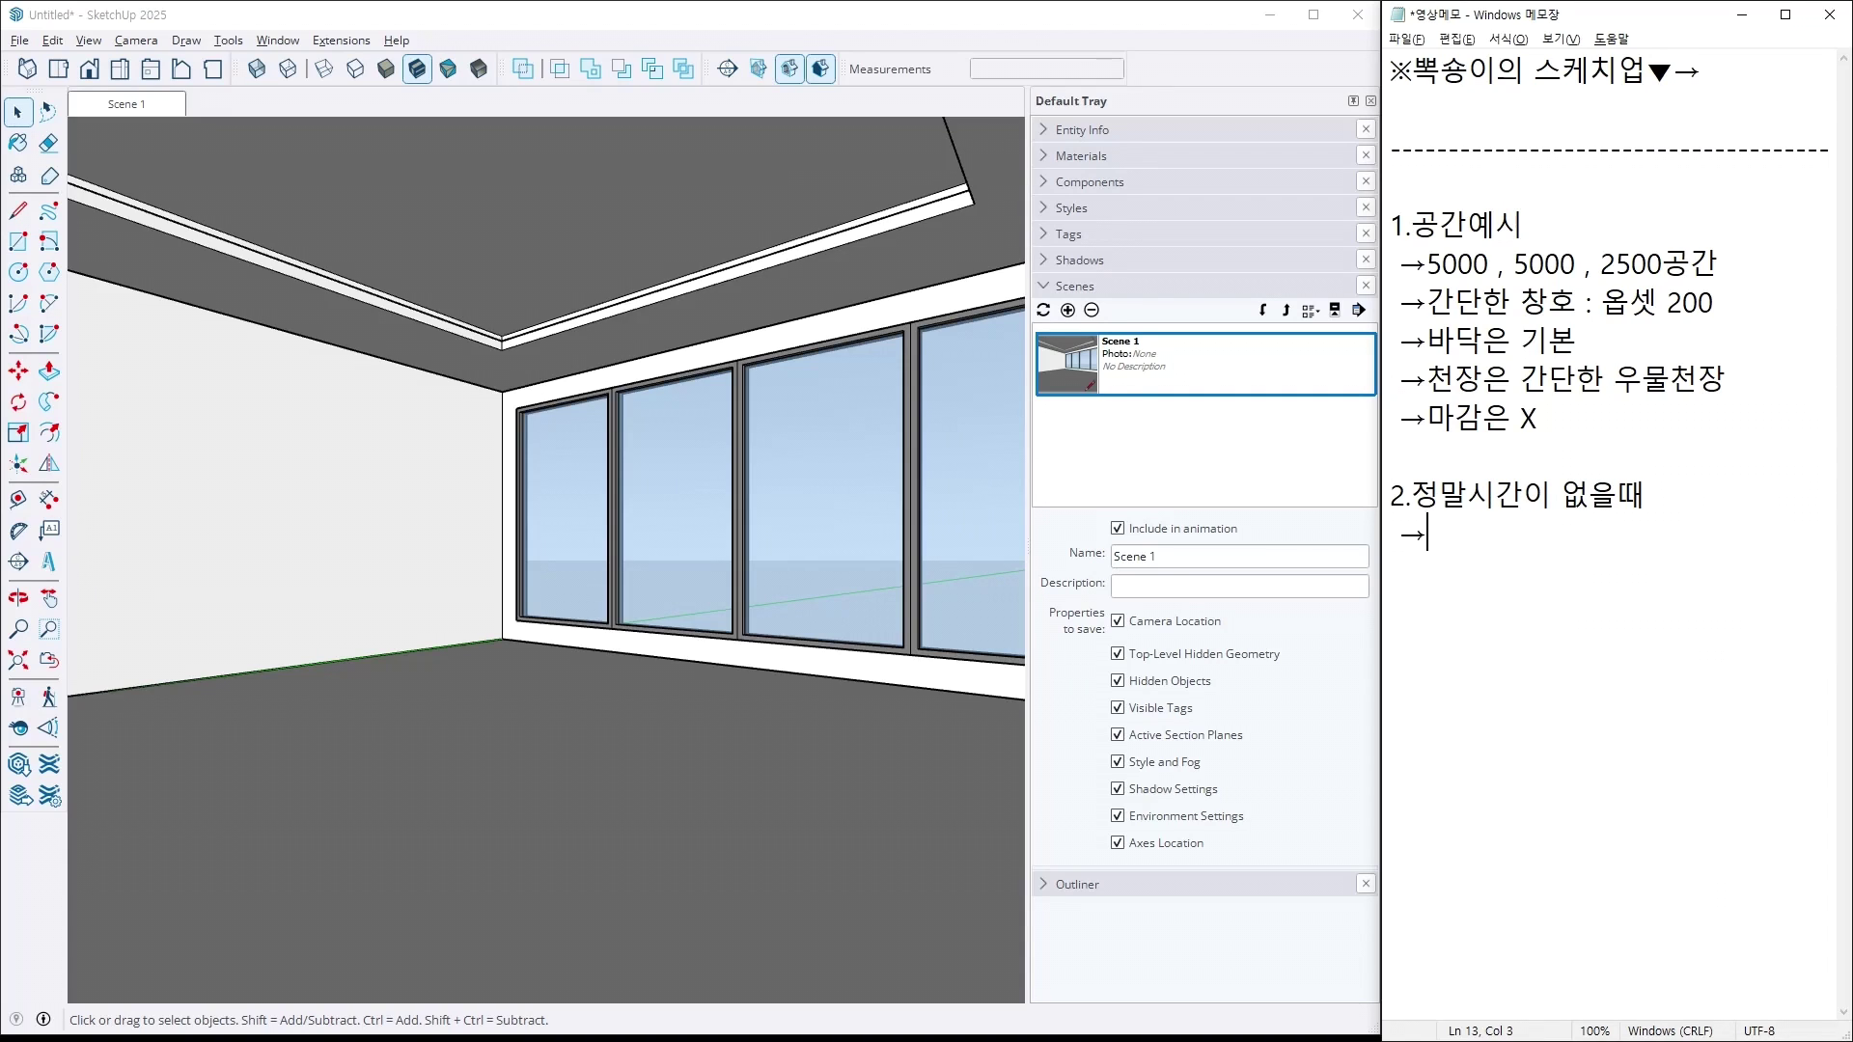
{"action": "type", "text": "컨셉시안ㅇ"}
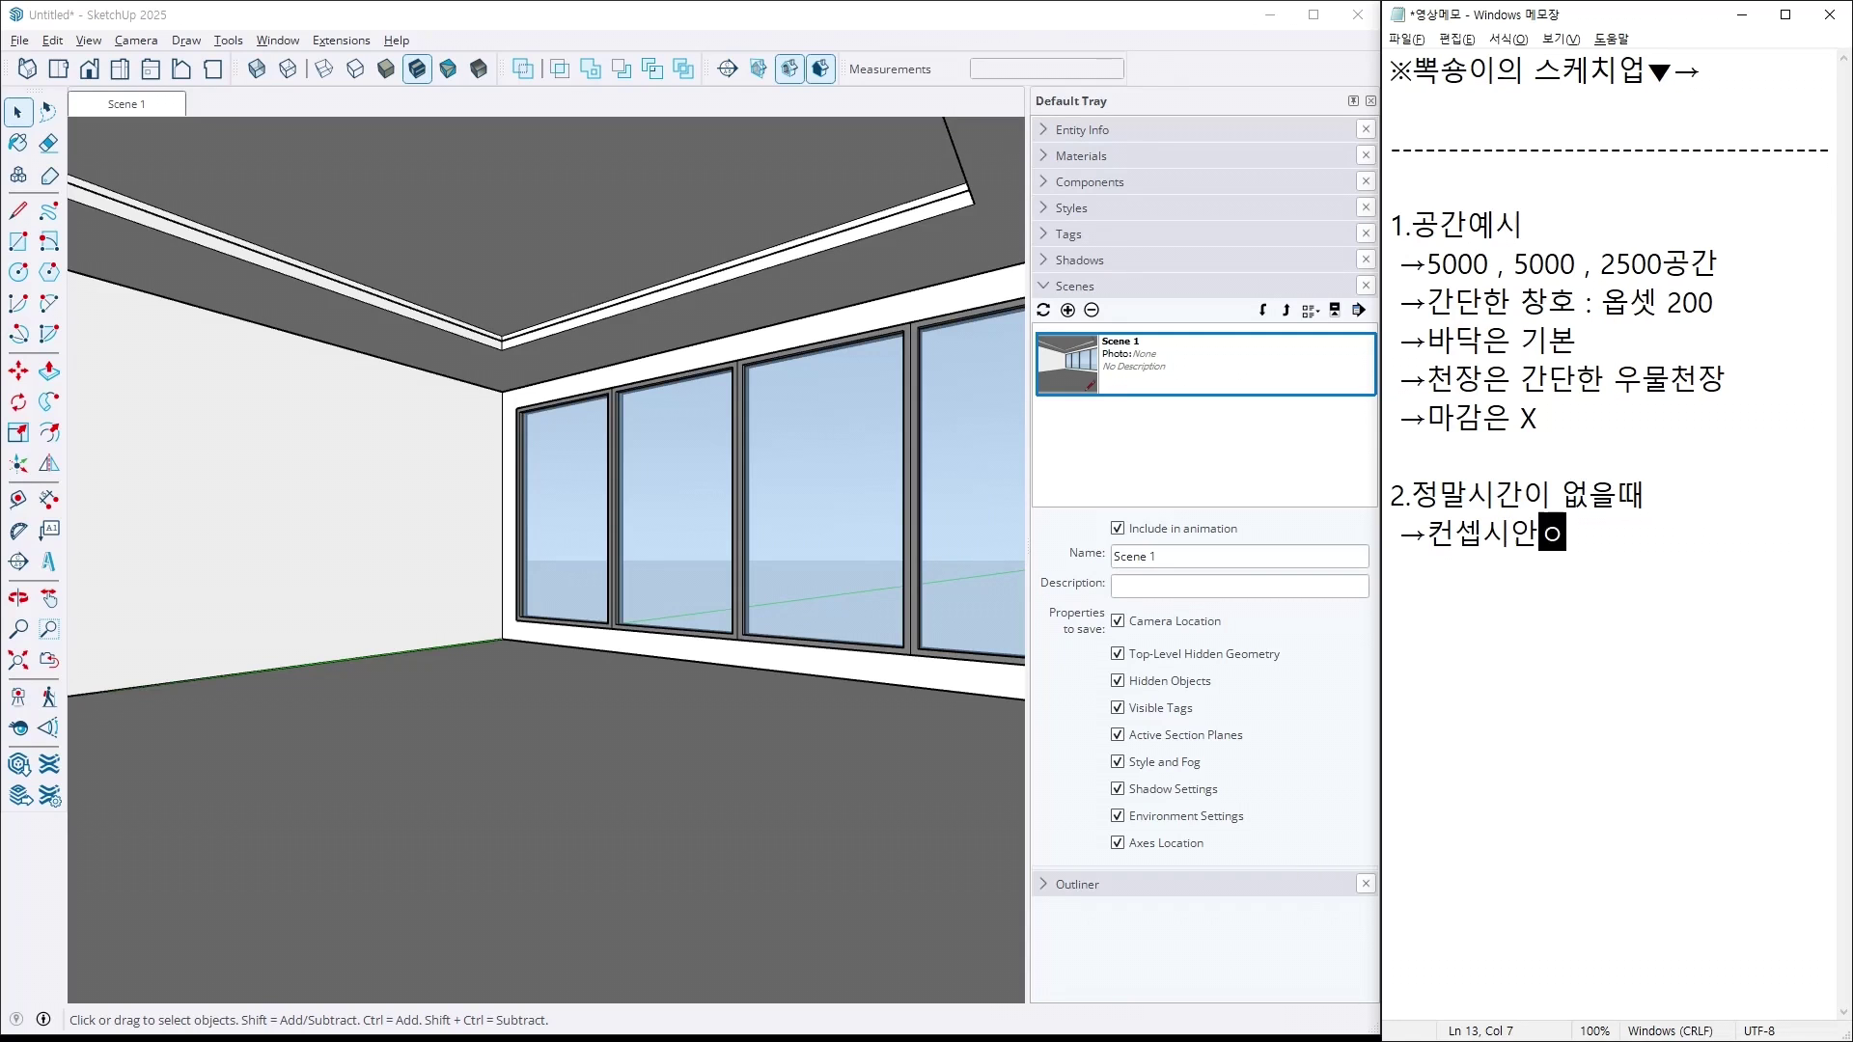
{"action": "type", "text": "ㅡㄹ 잡는다"}
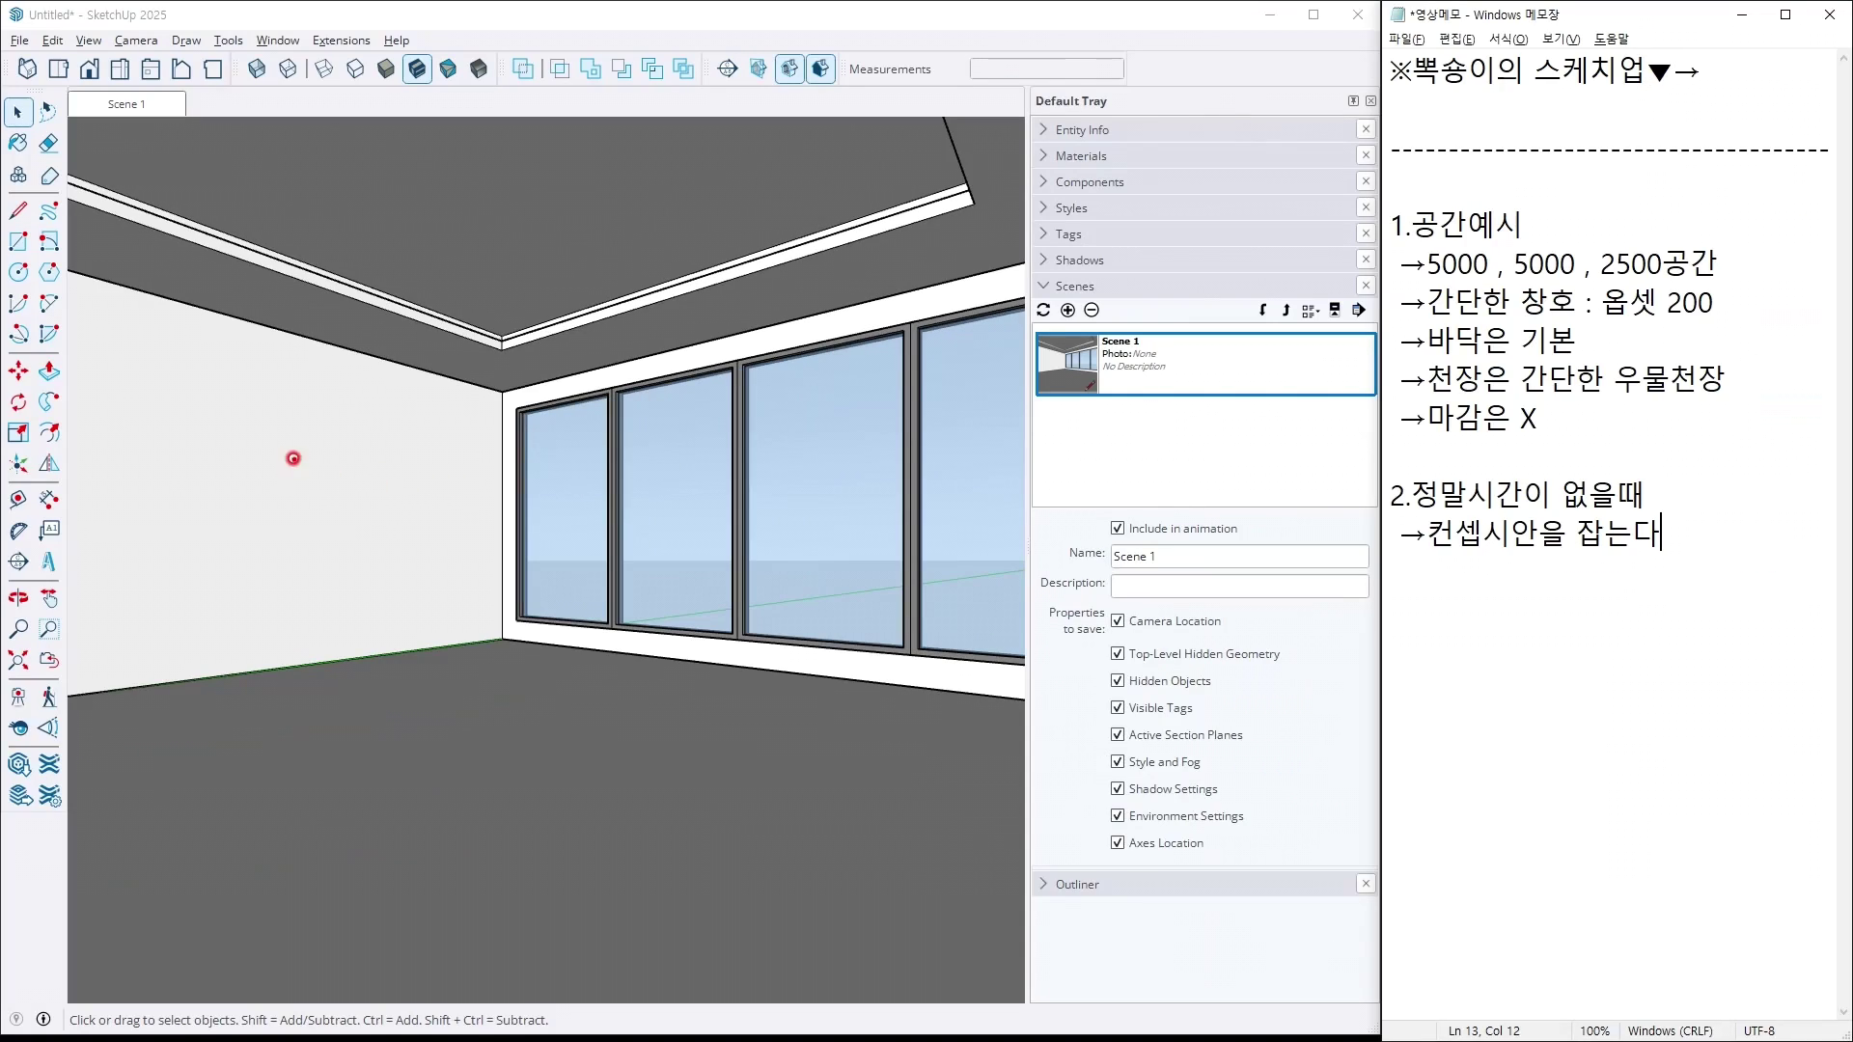
{"action": "left_click_drag", "start_coordinate": [161, 454], "coordinate": [154, 536]}
{"action": "left_click_drag", "start_coordinate": [713, 356], "coordinate": [701, 299]}
{"action": "key", "text": "Escape"}
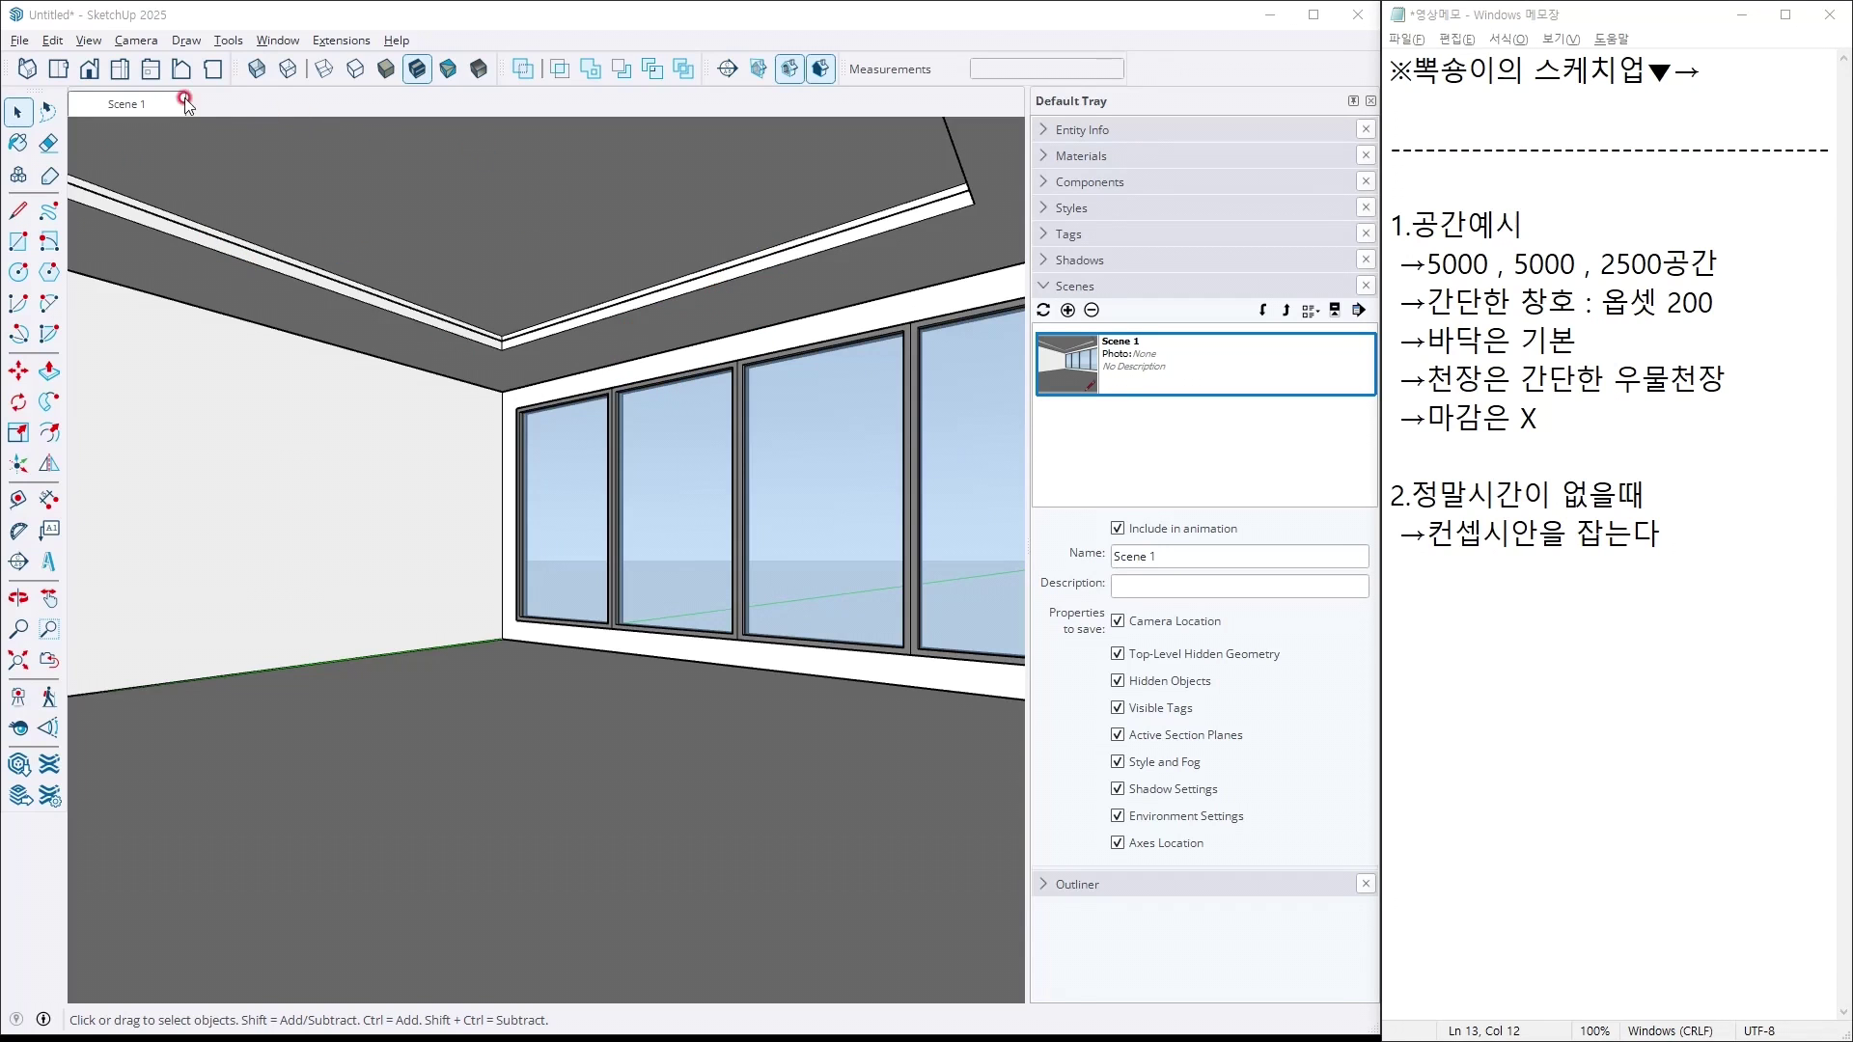
{"action": "left_click", "coordinate": [19, 41]}
{"action": "mouse_move", "coordinate": [100, 334]}
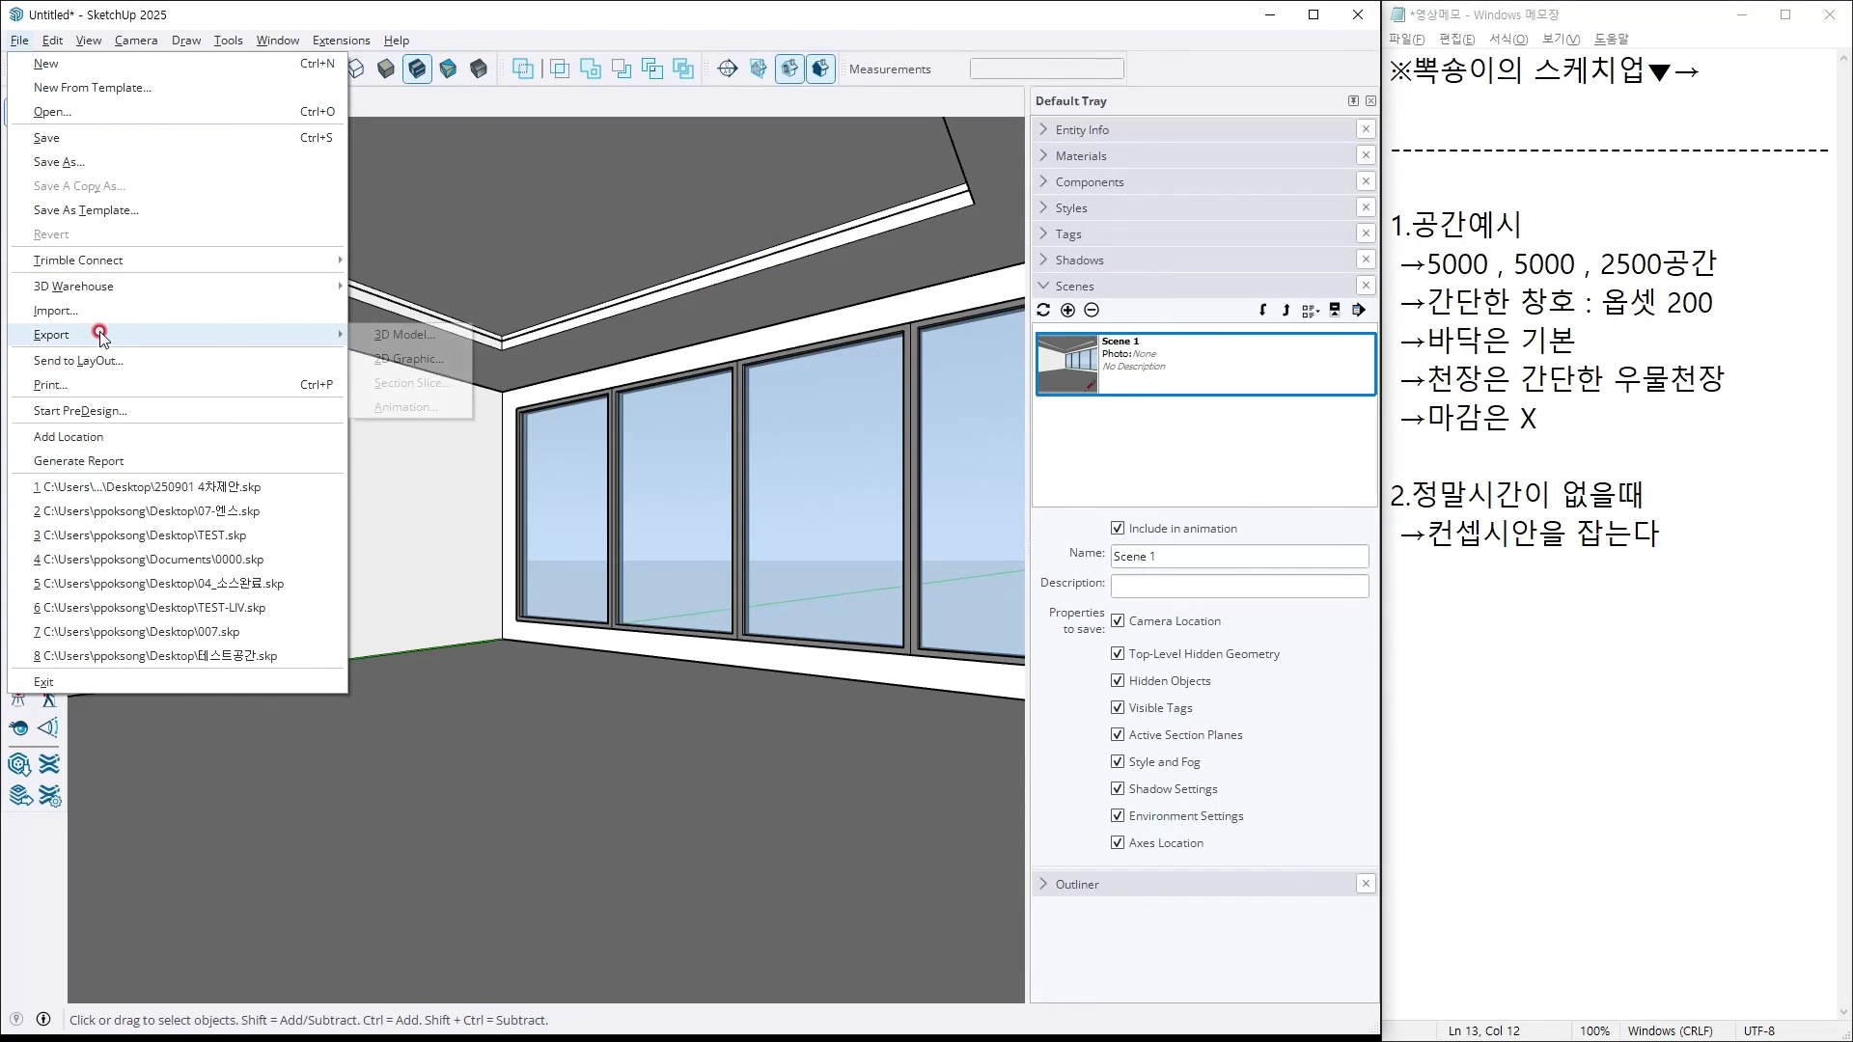
{"action": "left_click", "coordinate": [411, 358]}
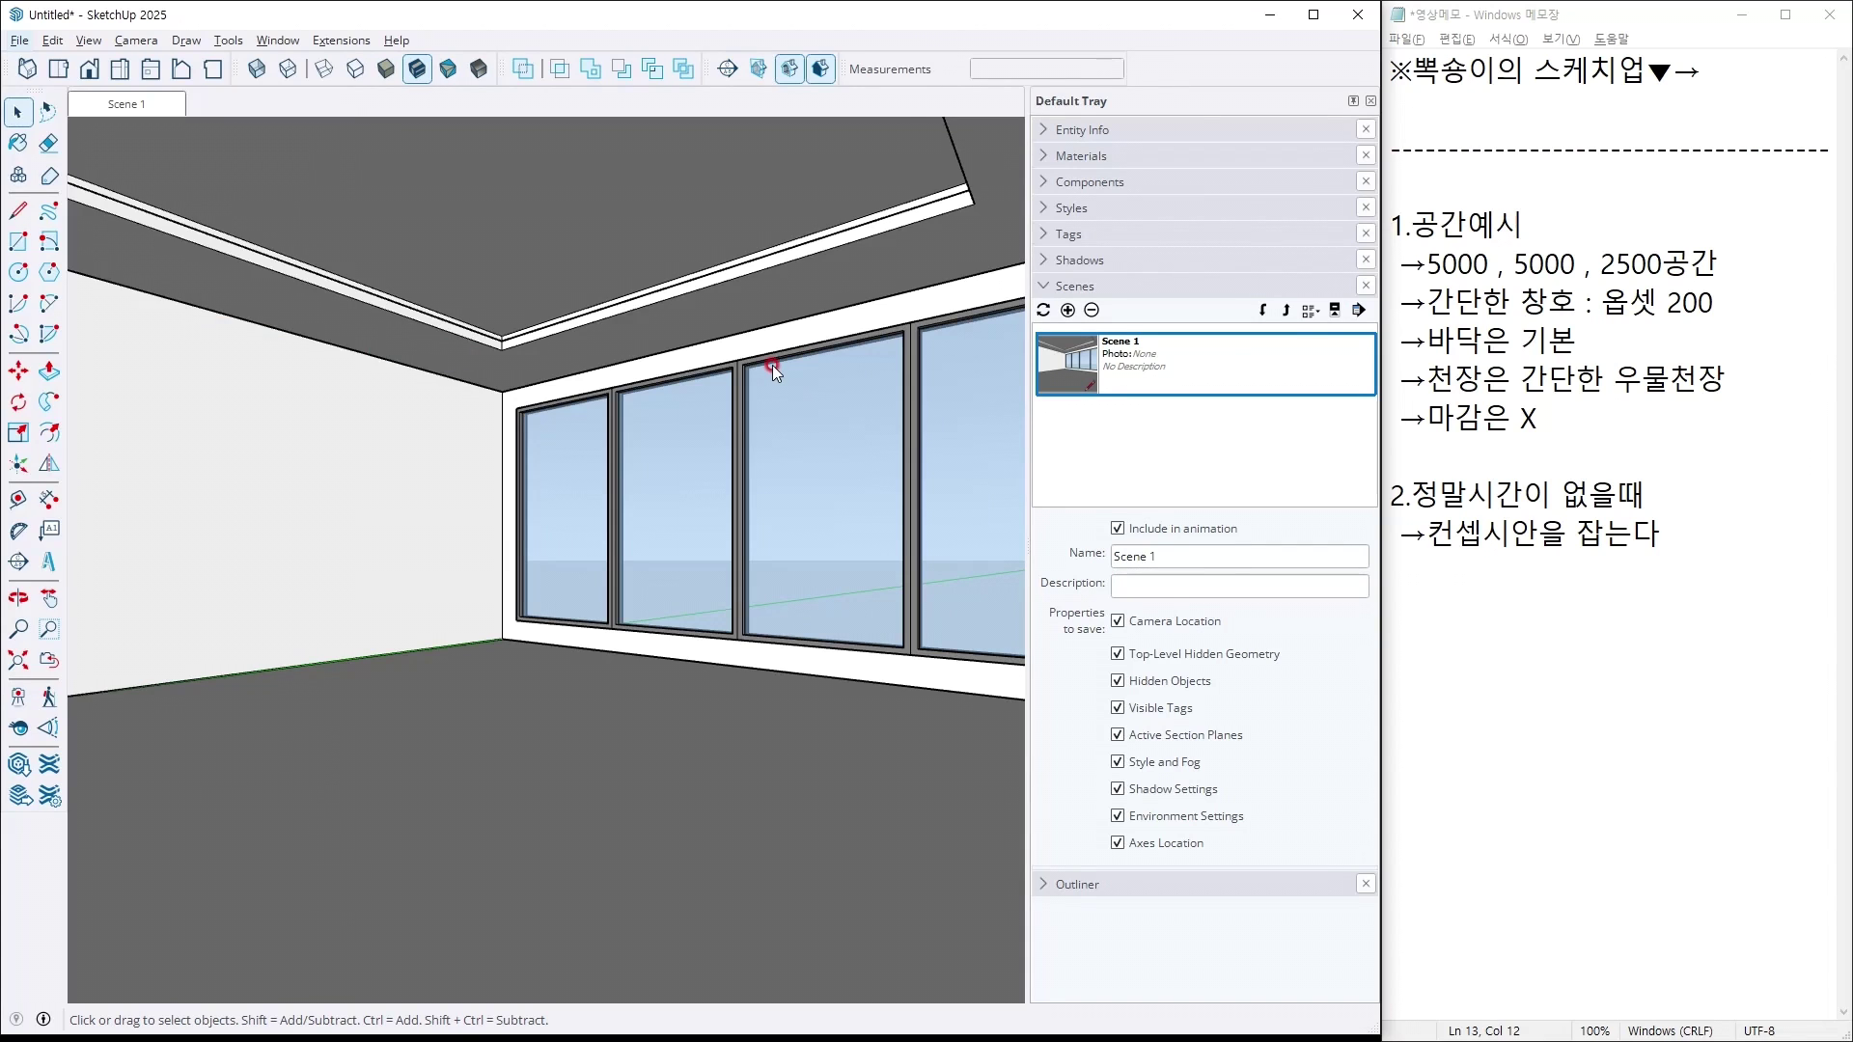
{"action": "key", "text": "Escape"}
Start a 2D graphic export of the scene as a JPEG image and review its image size options.
{"action": "left_click", "coordinate": [19, 41]}
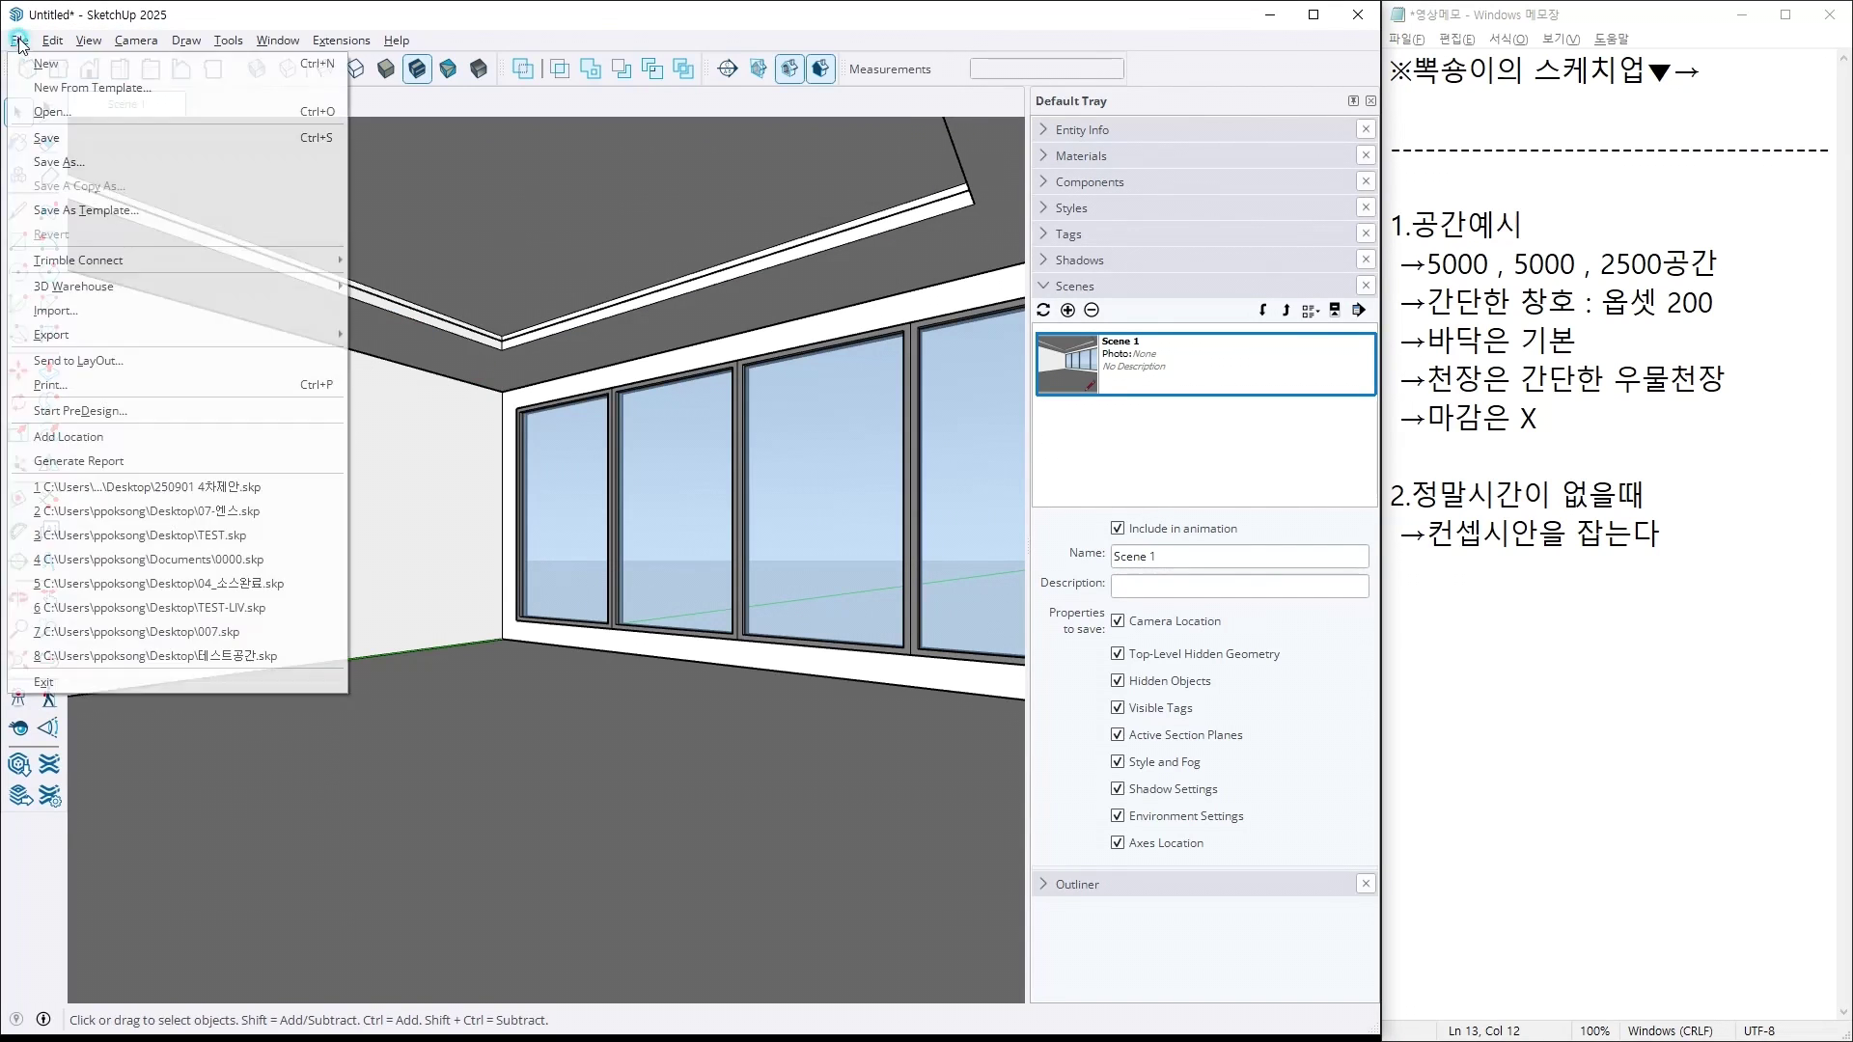
{"action": "mouse_move", "coordinate": [92, 337]}
{"action": "left_click", "coordinate": [410, 358]}
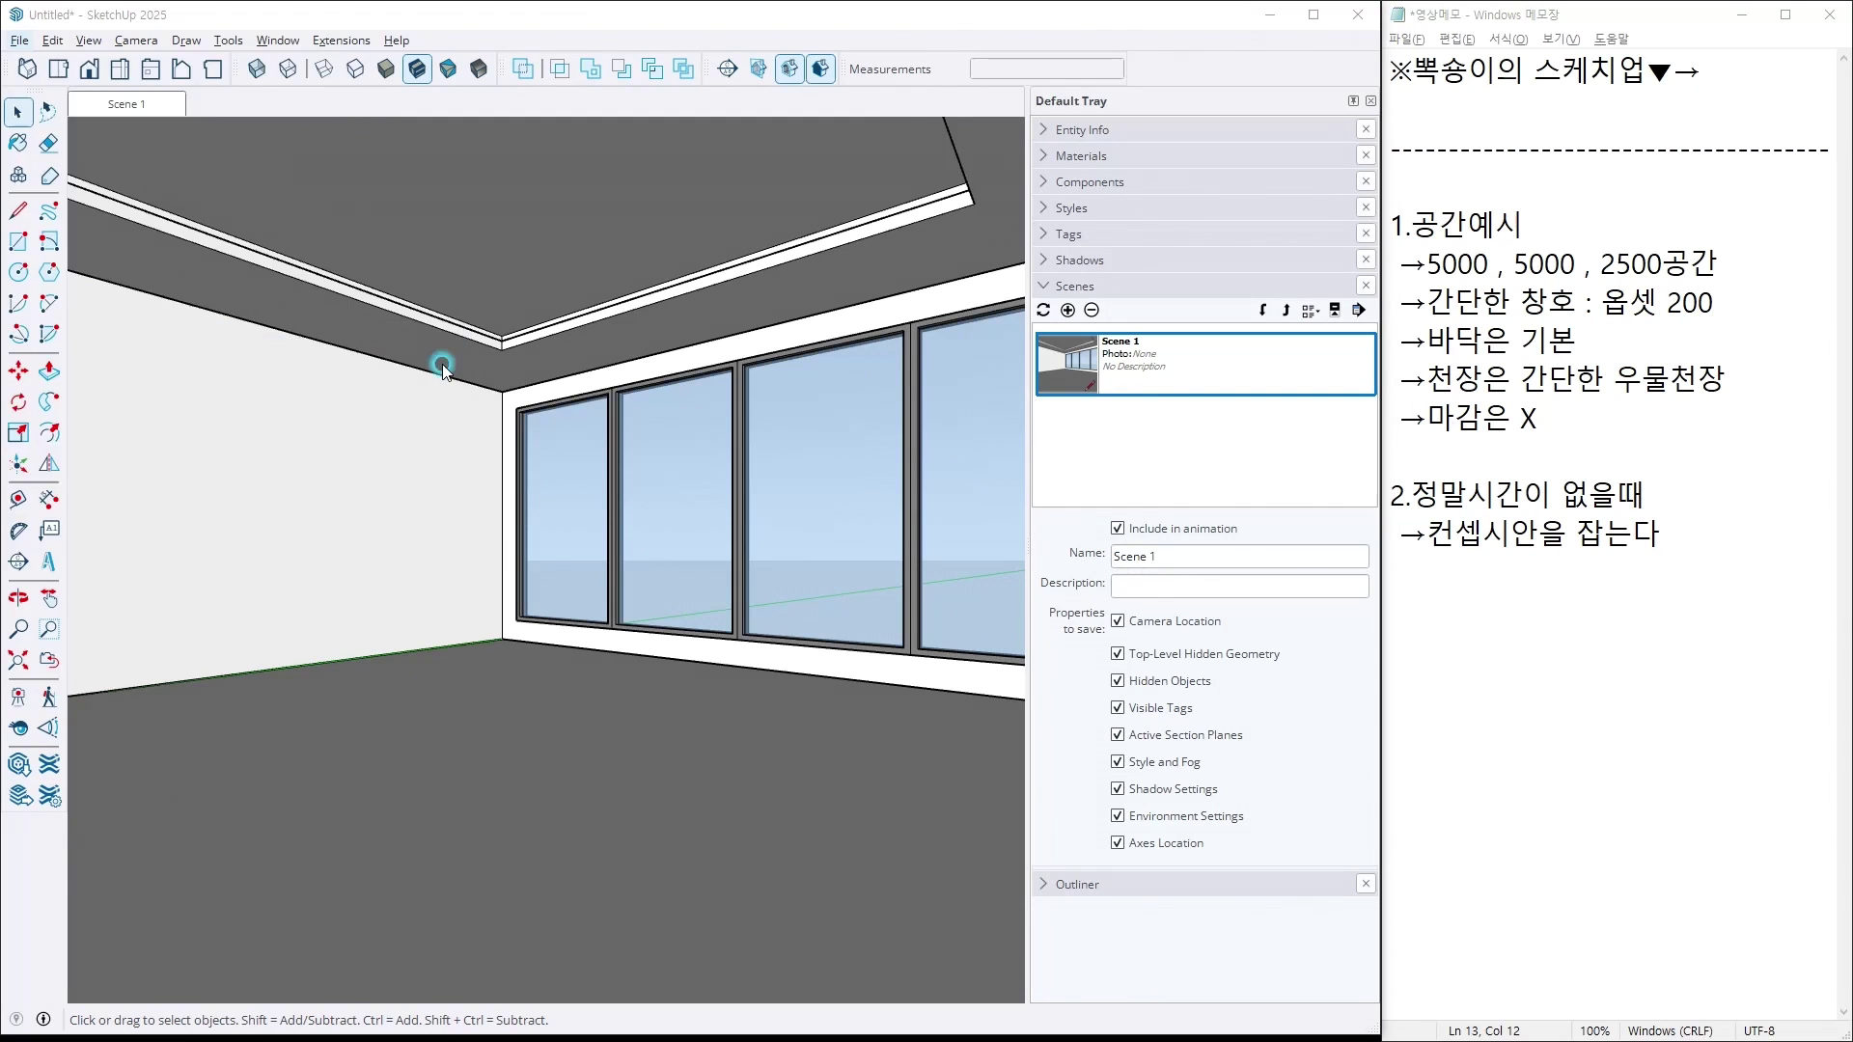
{"action": "left_click", "coordinate": [662, 536]}
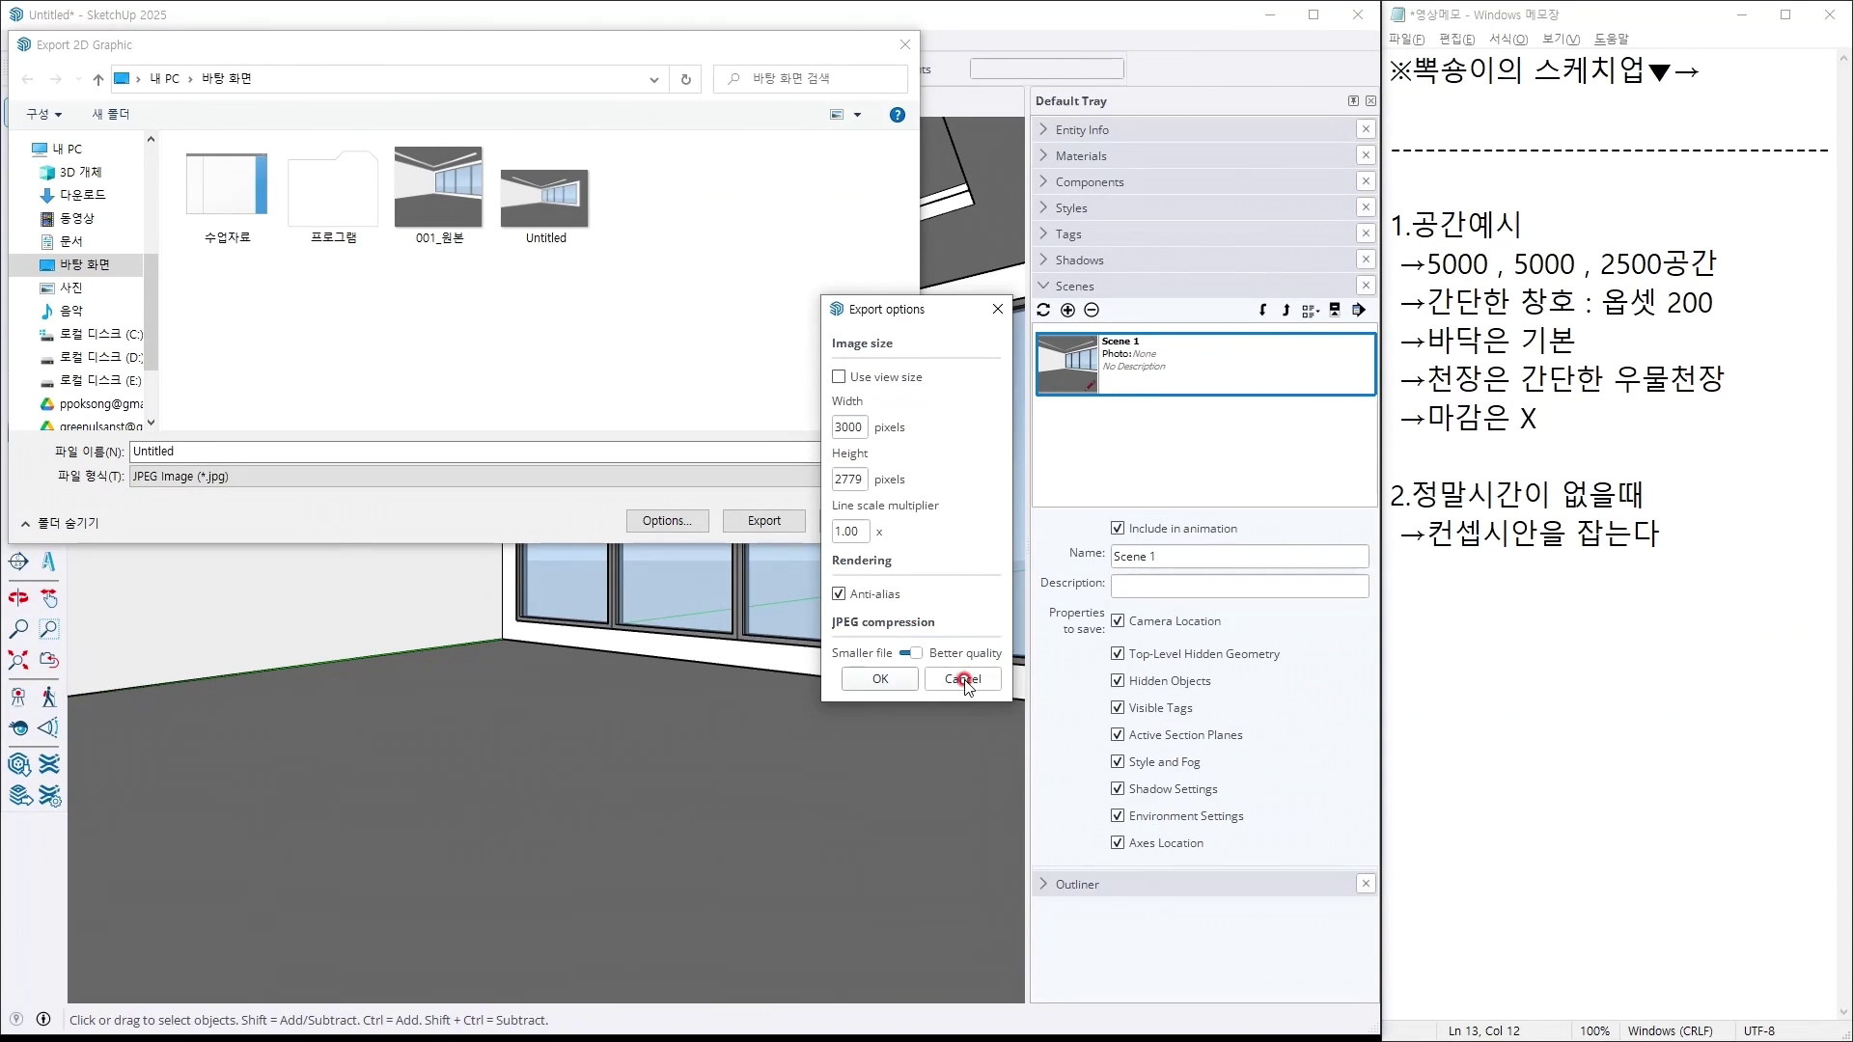
{"action": "left_click", "coordinate": [963, 680]}
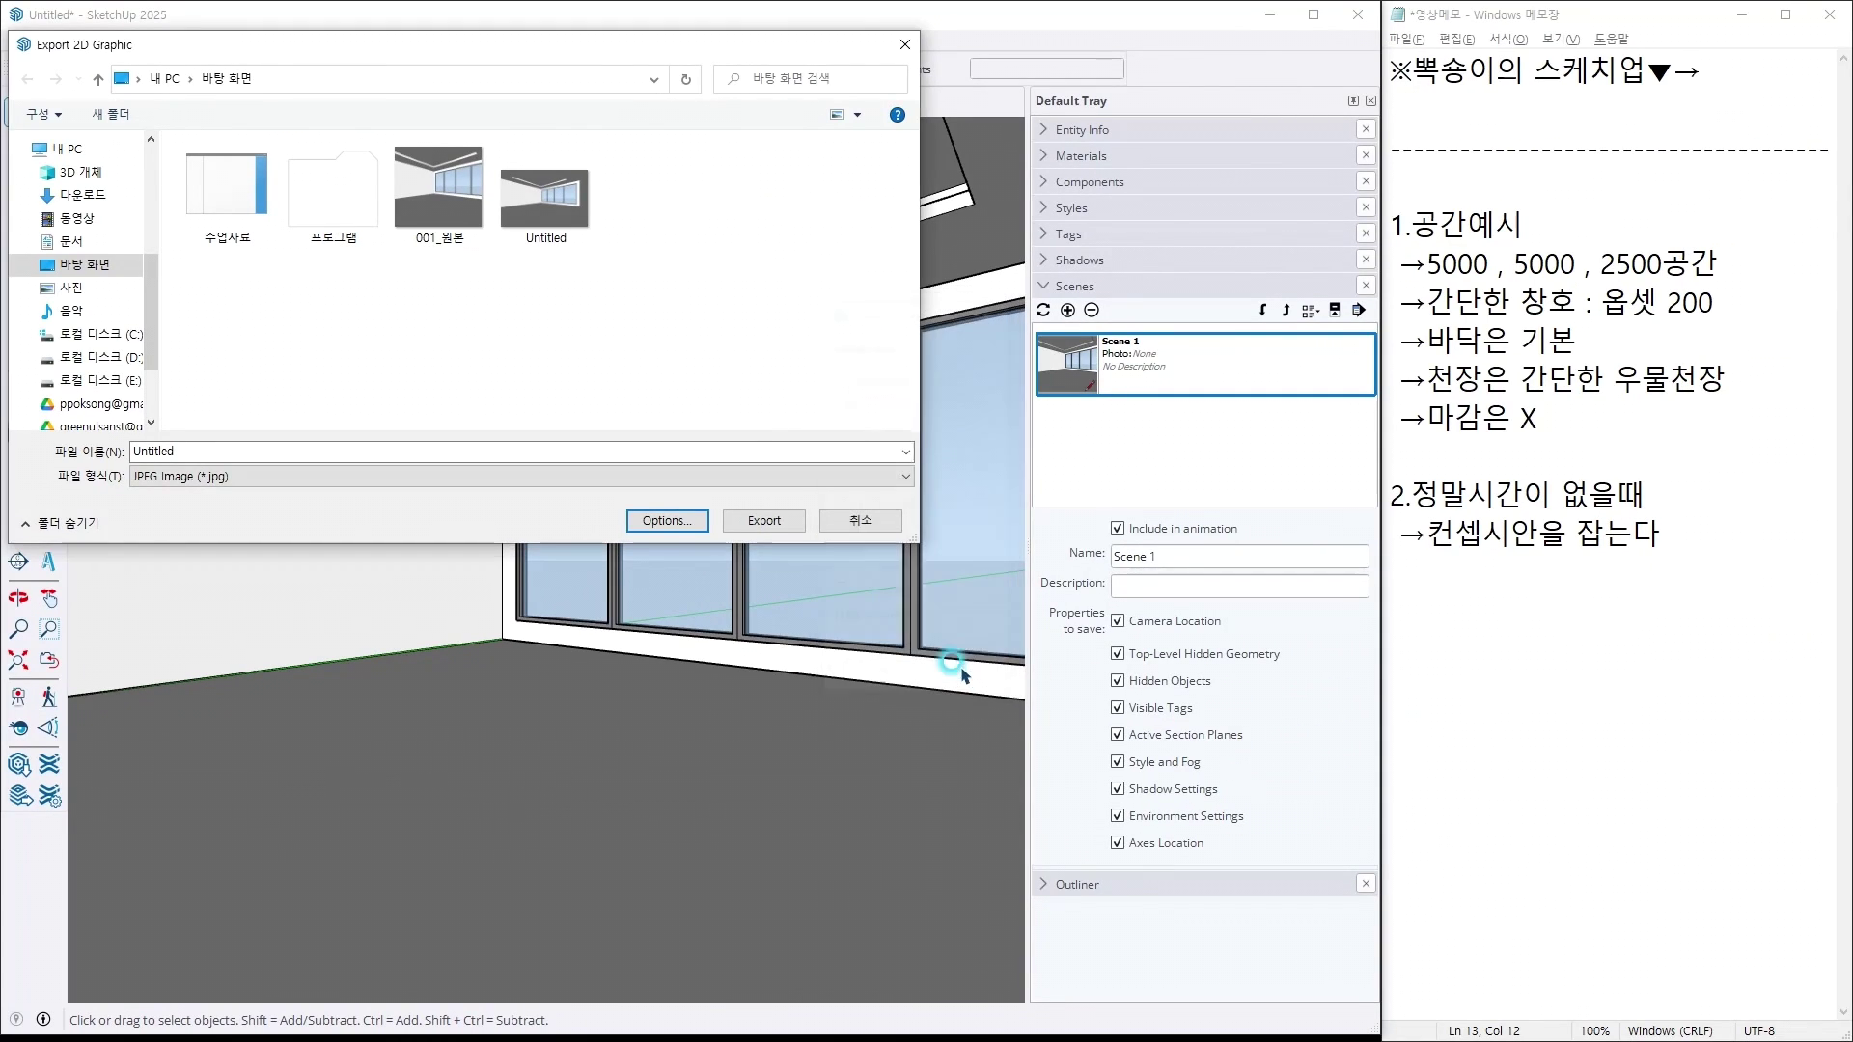